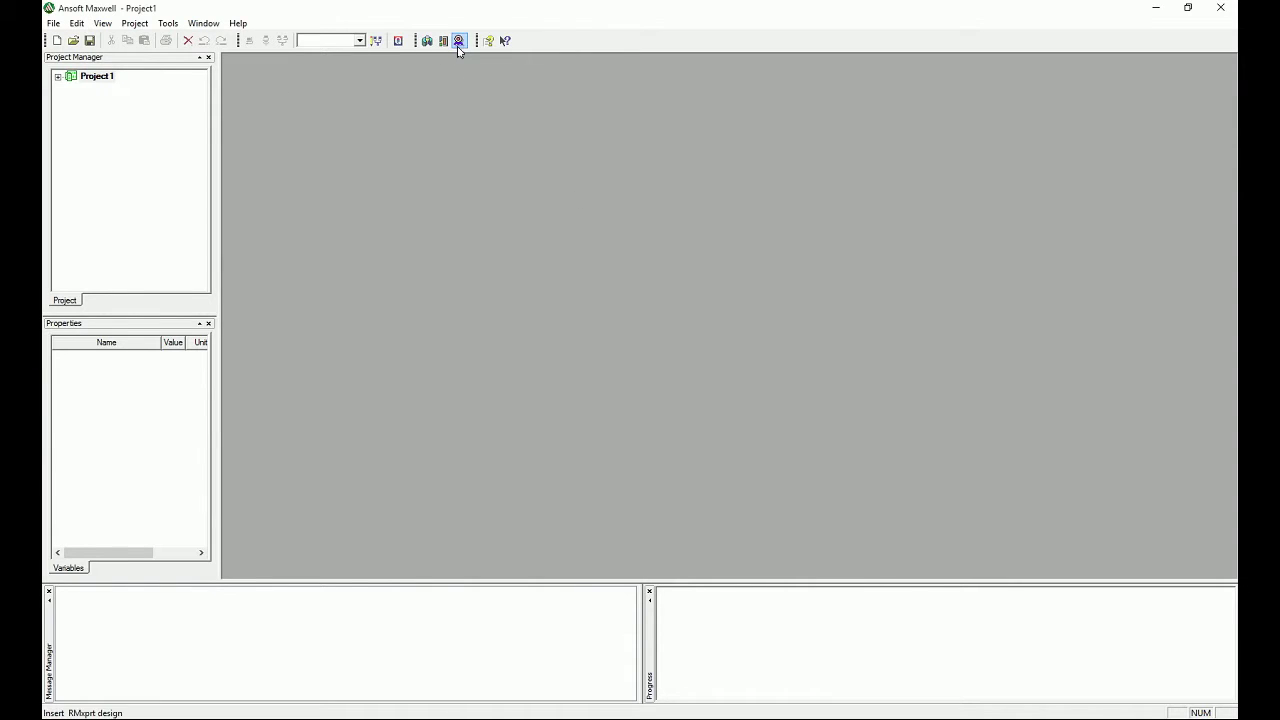
# Insert a Maxwell 3D design into Project1
pyautogui.click(428, 42)
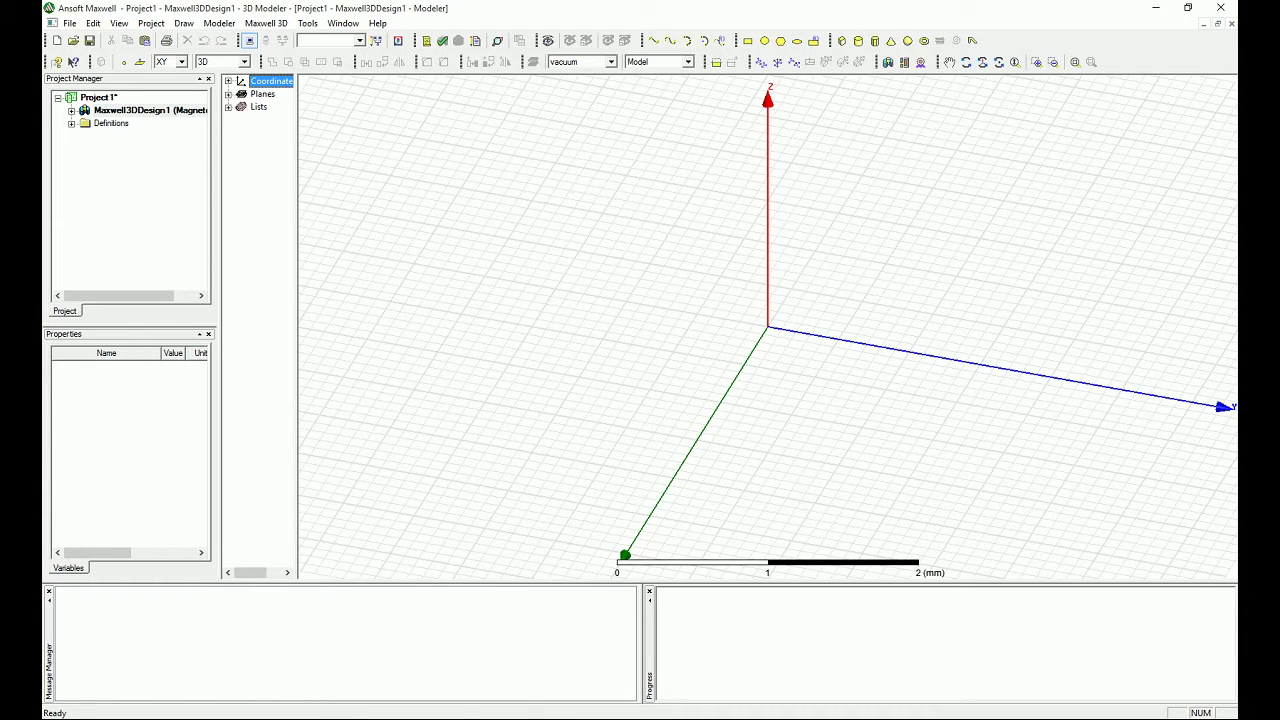
# Switch to the other ANSYS Maxwell window, shrink it to compare the two interfaces, and close it without saving its project
pyautogui.click(442, 719)
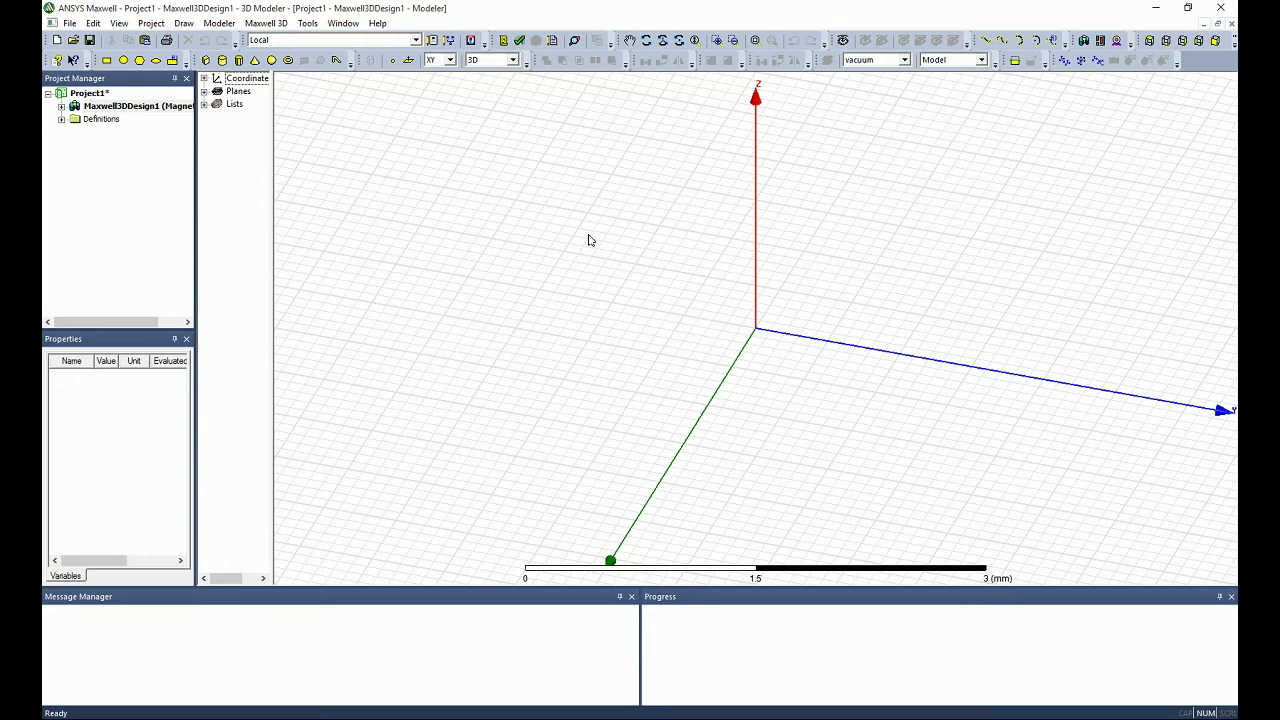
pyautogui.doubleClick(702, 14)
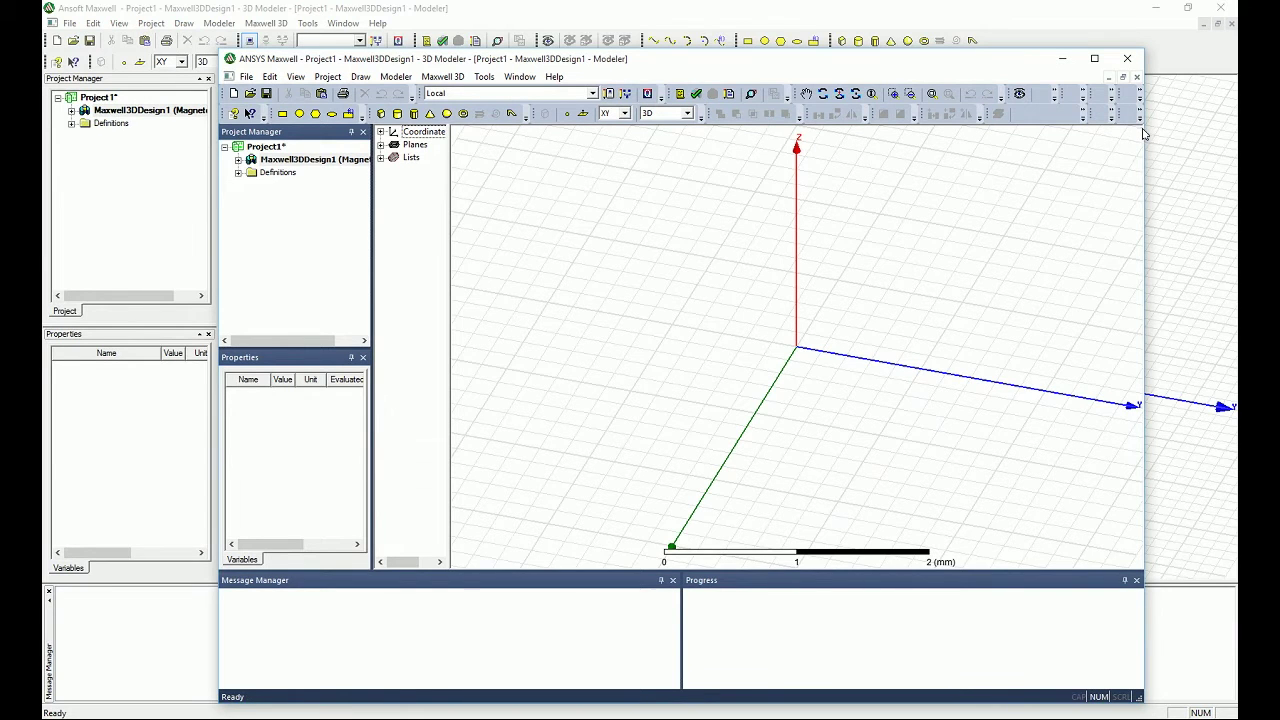
pyautogui.moveTo(1143, 132); pyautogui.dragTo(1152, 132)
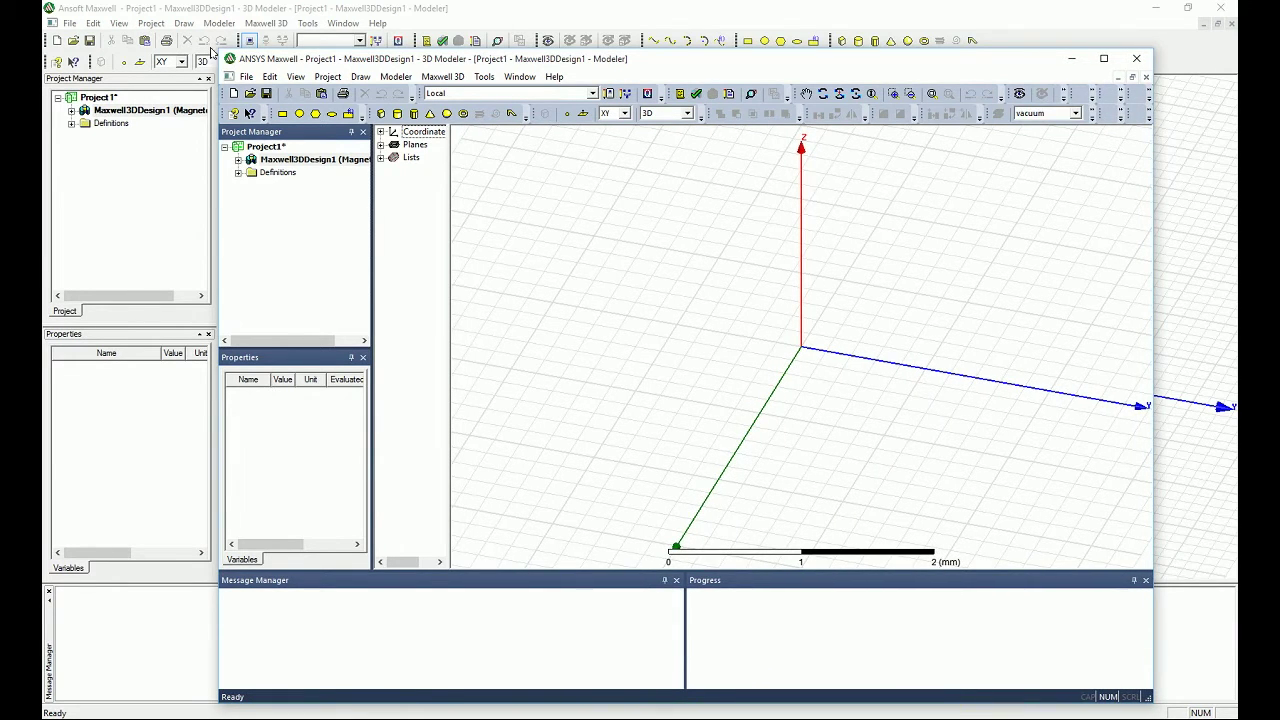
pyautogui.moveTo(220, 50); pyautogui.dragTo(152, 101)
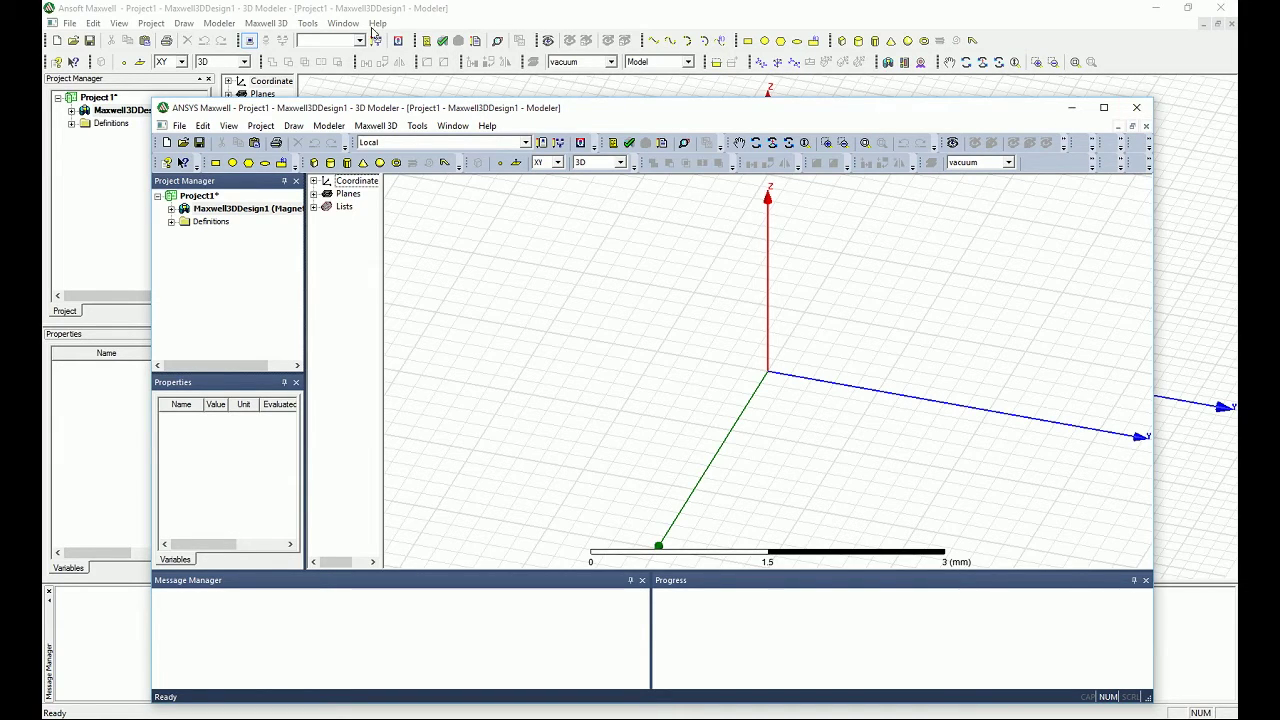
pyautogui.click(1135, 108)
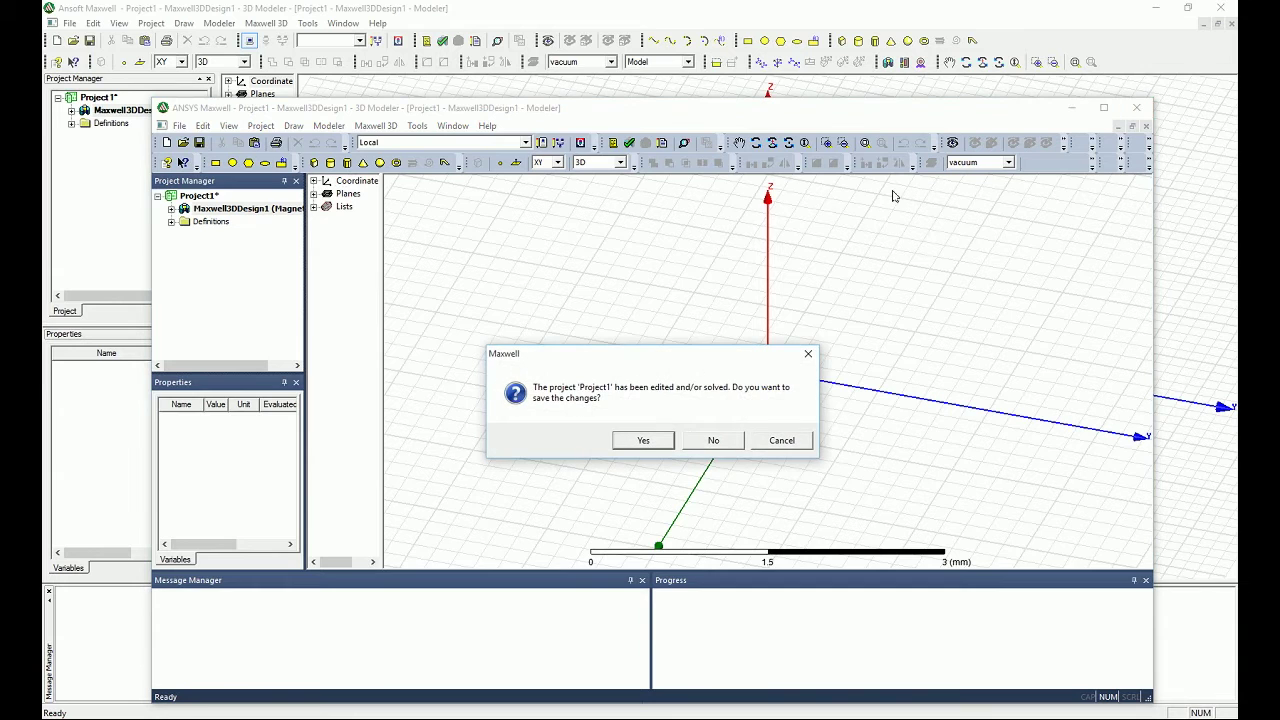
pyautogui.click(716, 444)
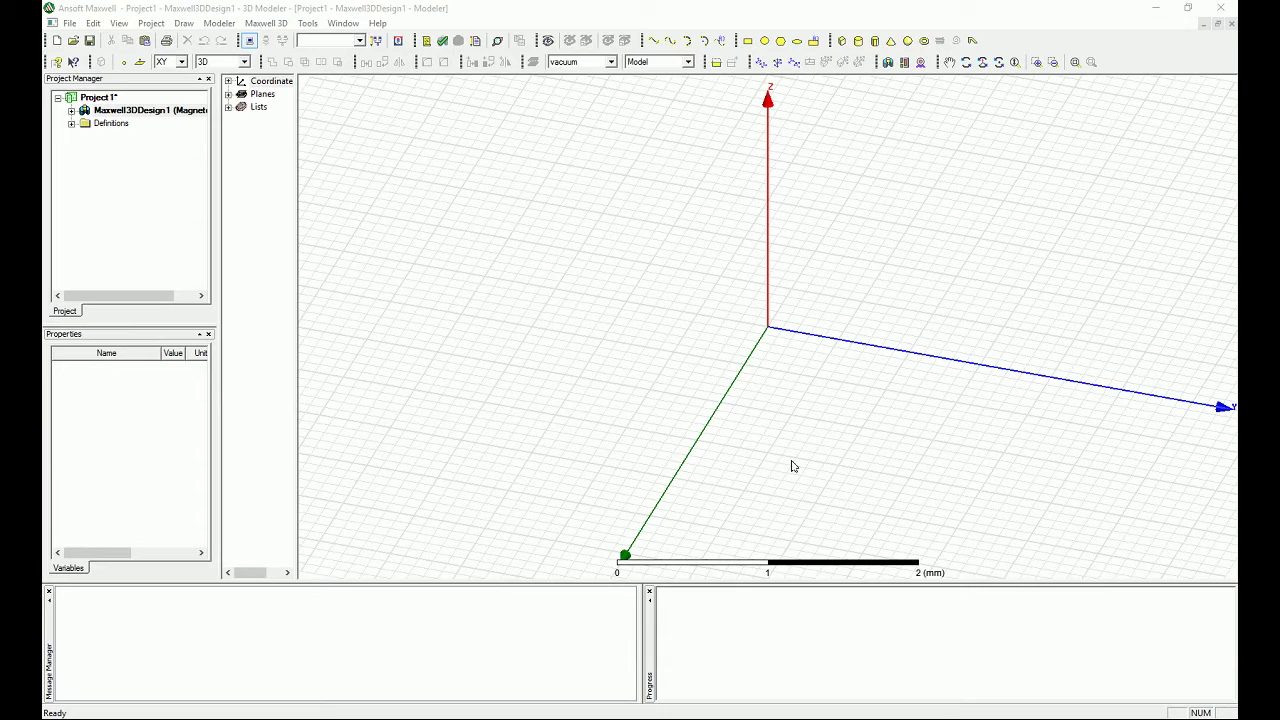
# Set the solution type of Maxwell3DDesign1 to Eddy Current
pyautogui.click(792, 466)
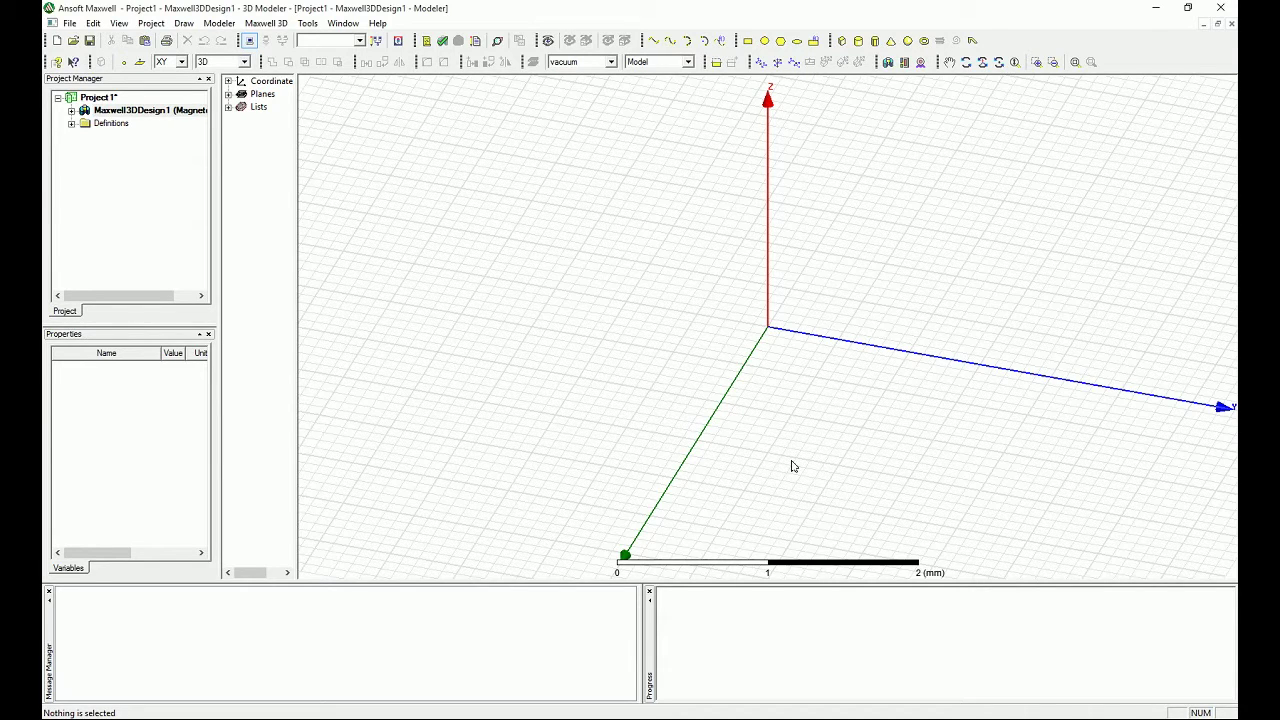
pyautogui.click(267, 24)
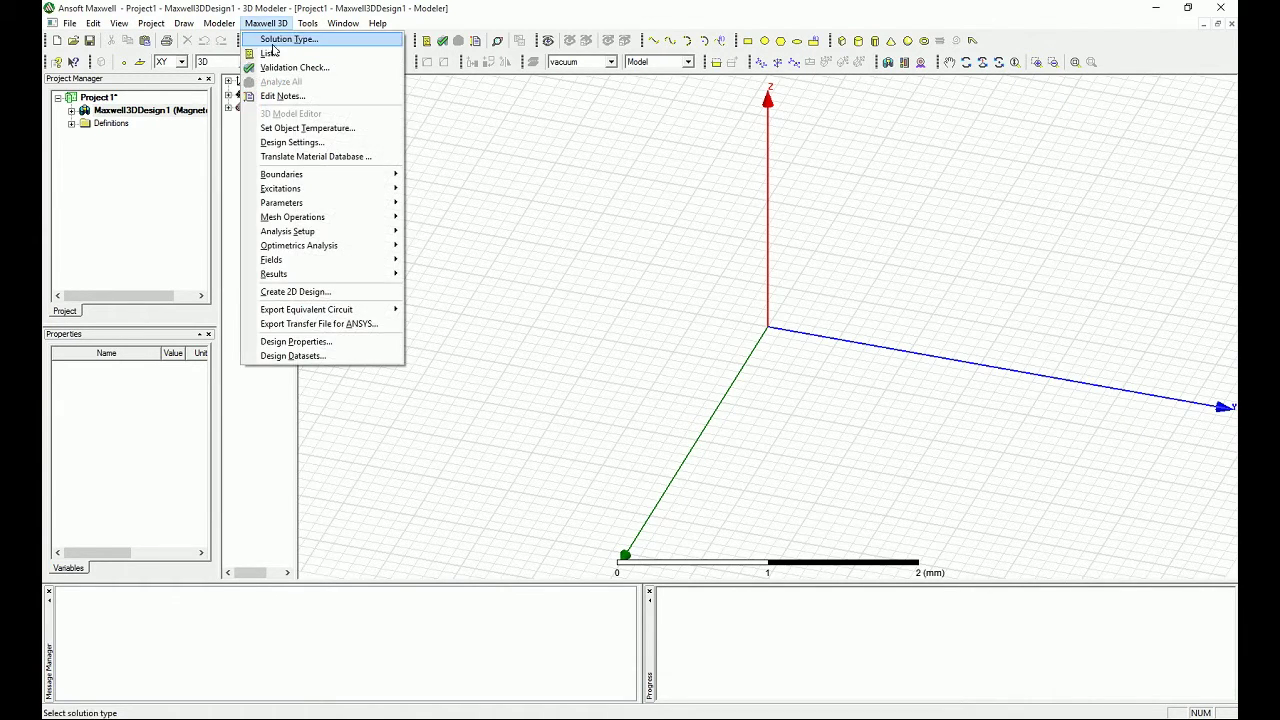
pyautogui.click(272, 42)
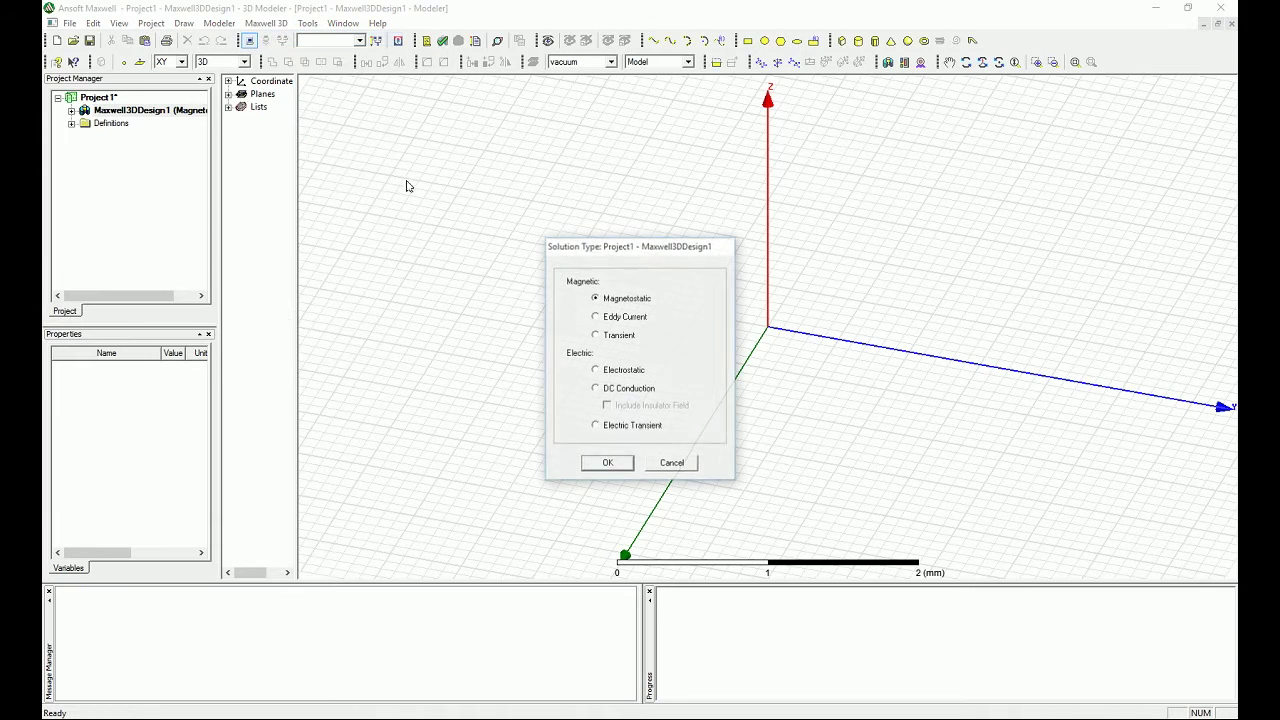
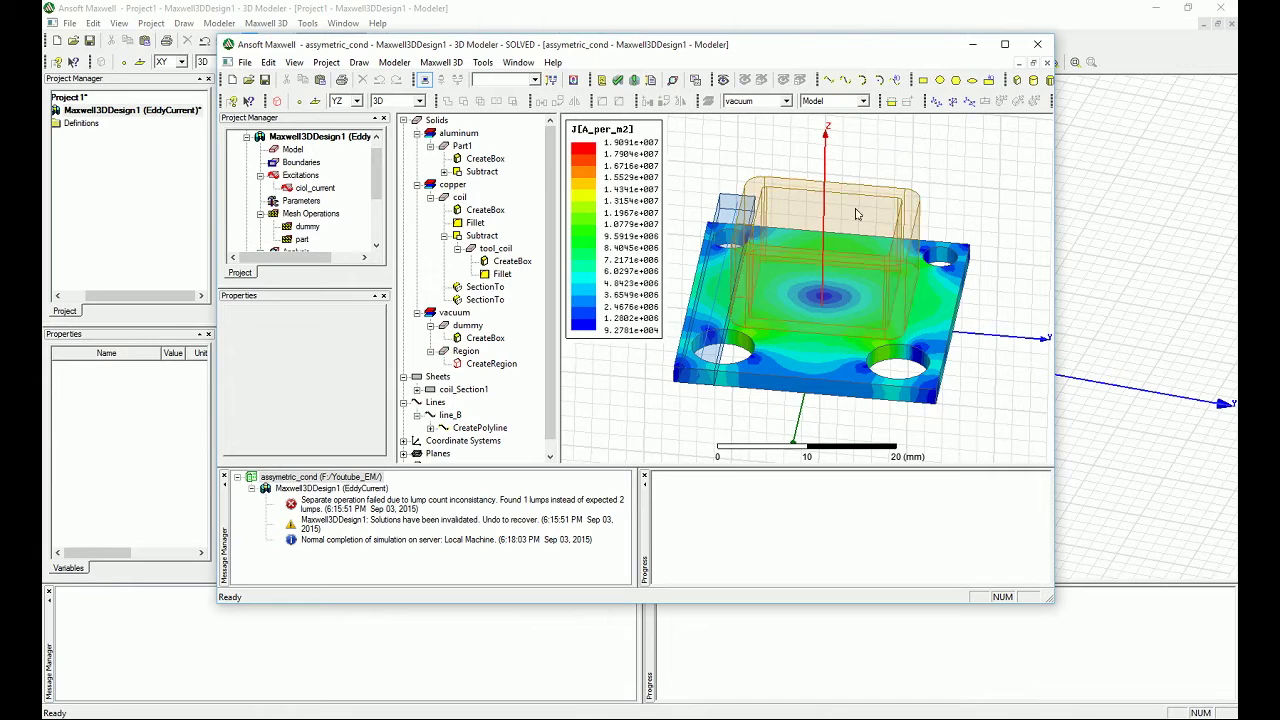
# Examine the solved assymetric_cond example, highlighting its coil, surrounding region and aluminum plate in the model
pyautogui.click(897, 207)
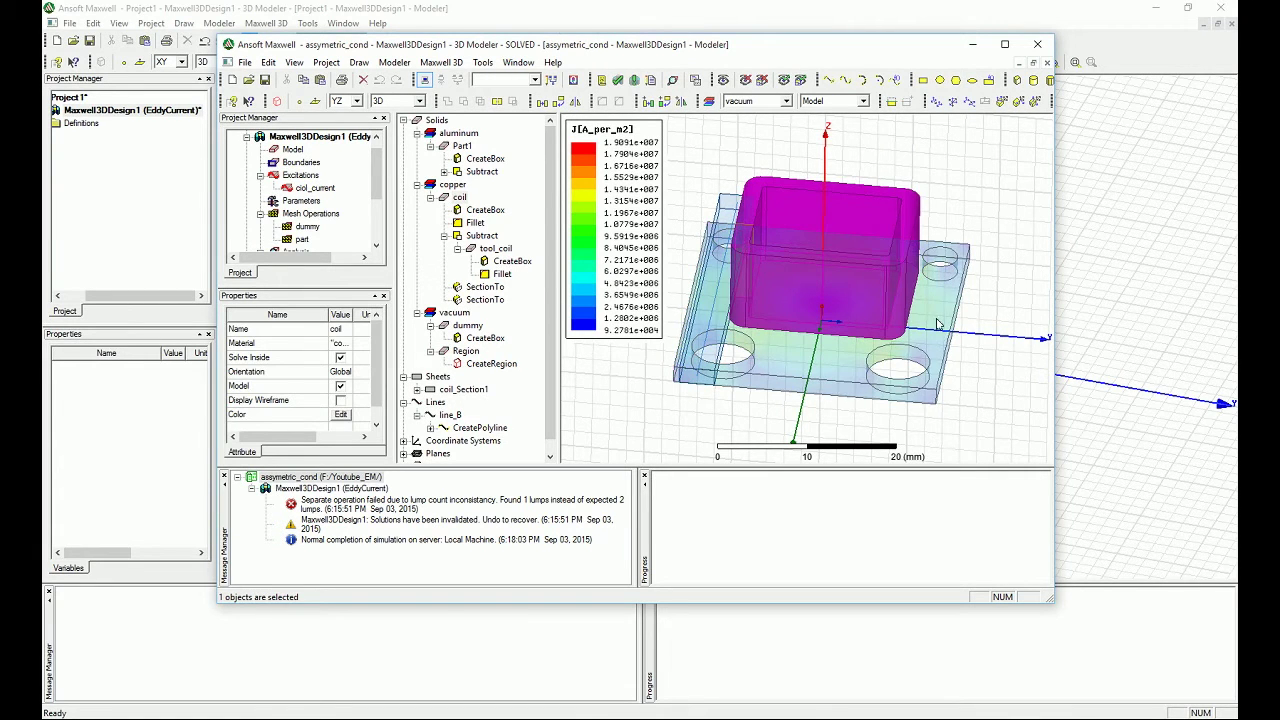
pyautogui.keyDown('alt'); pyautogui.moveTo(907, 375); pyautogui.dragTo(865, 228); pyautogui.keyUp('alt')
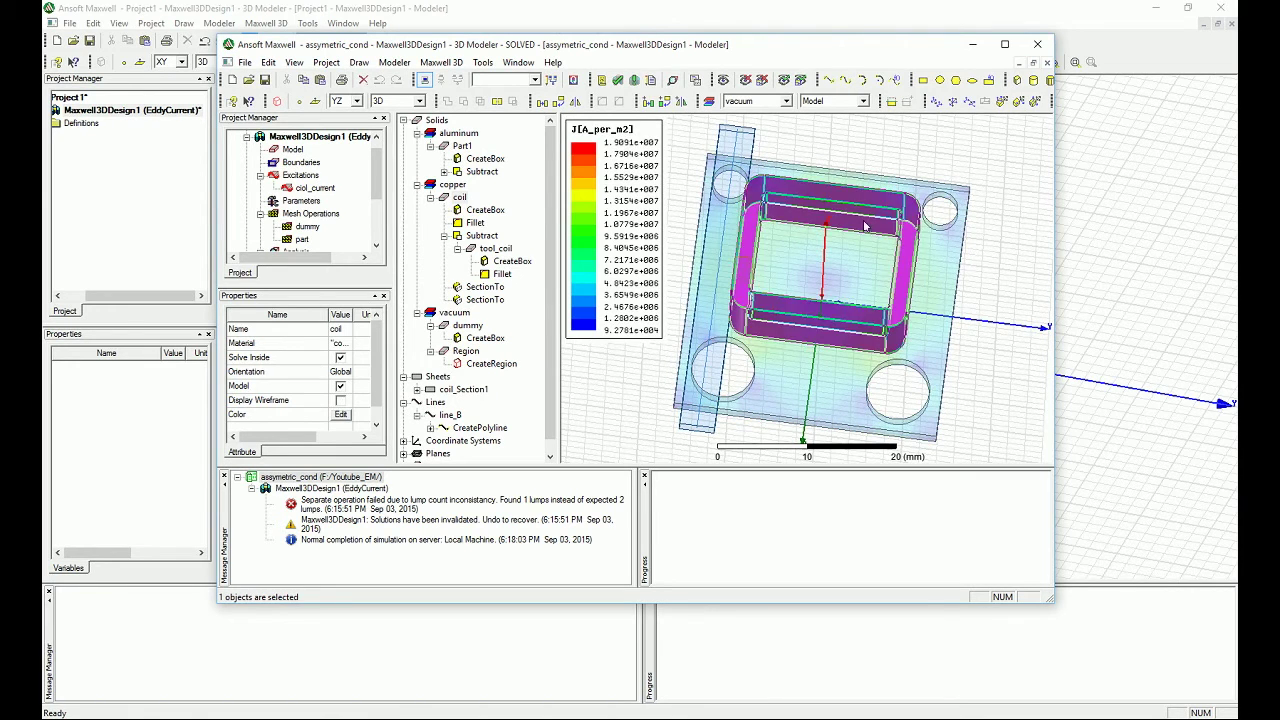
pyautogui.click(967, 315)
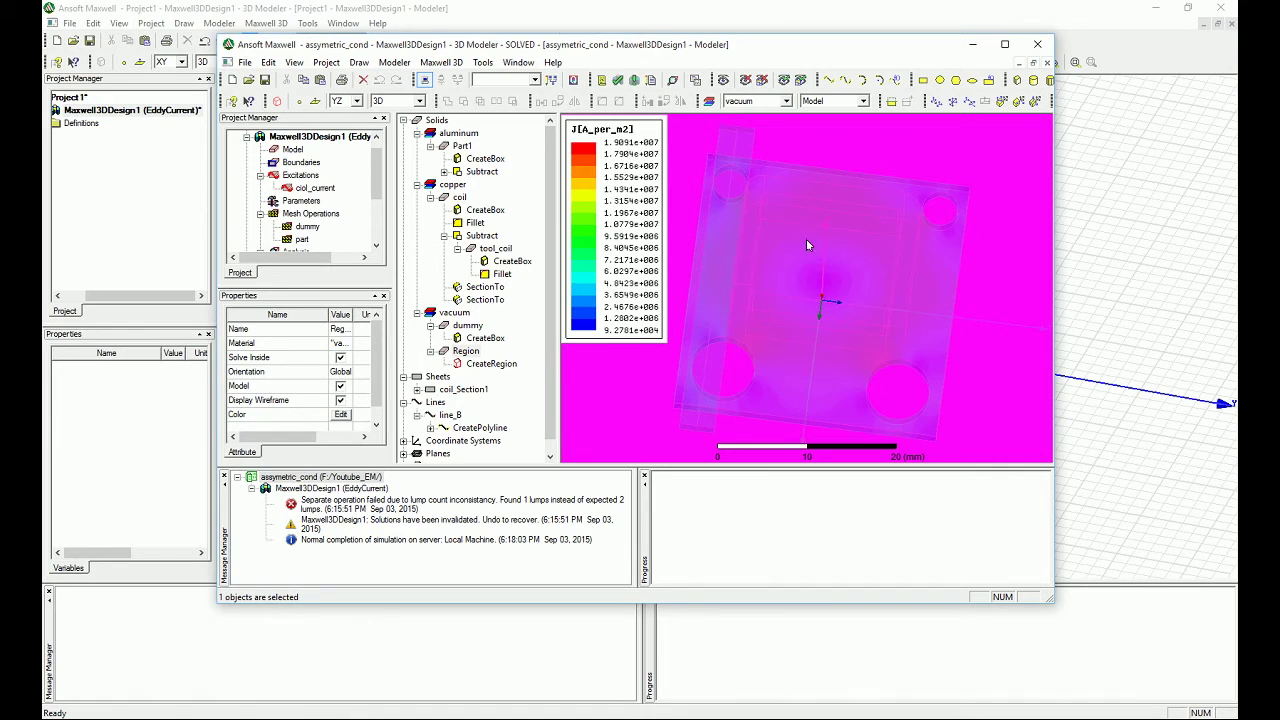
pyautogui.click(966, 218)
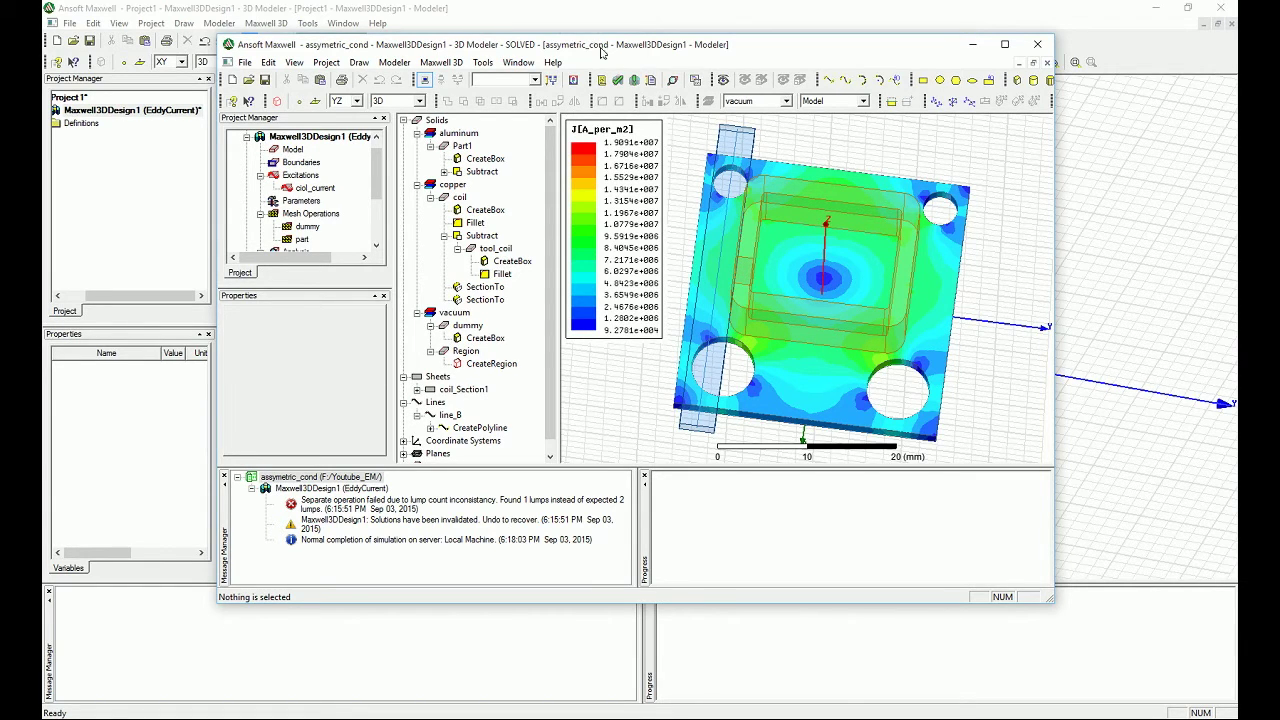
pyautogui.press('super+Down')
pyautogui.moveTo(1279, 120); pyautogui.dragTo(760, 100)
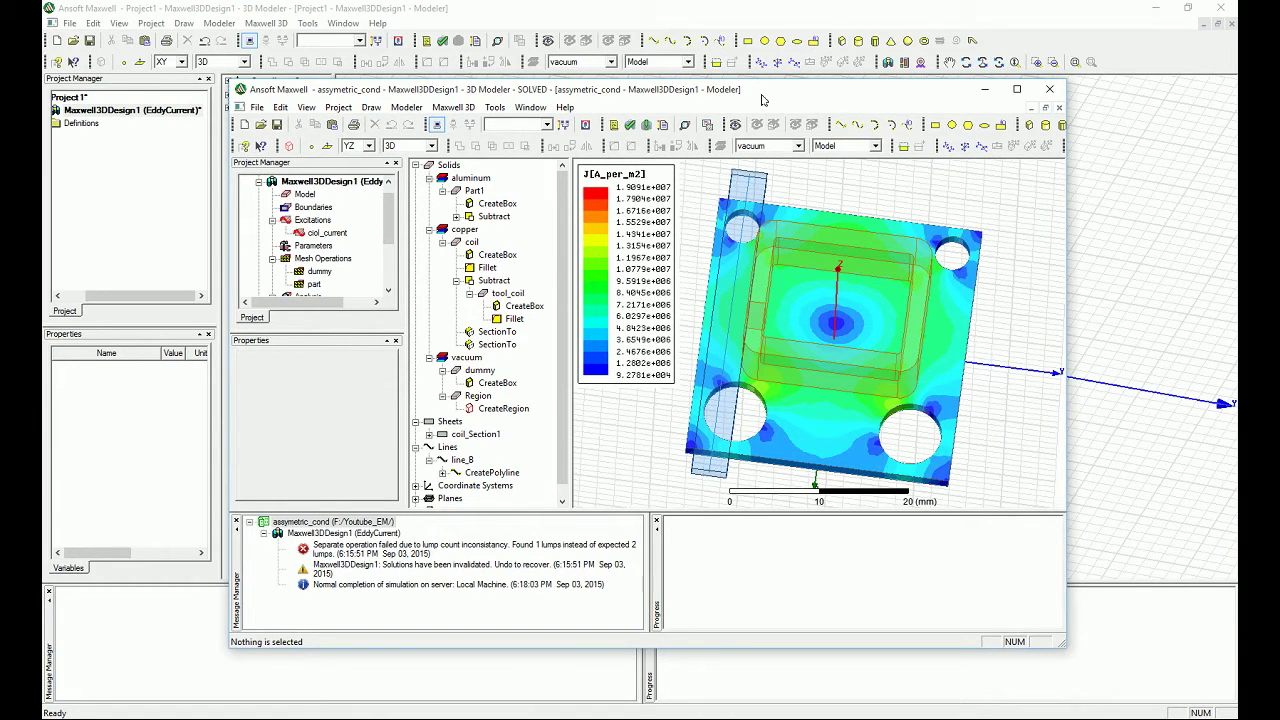
pyautogui.click(474, 191)
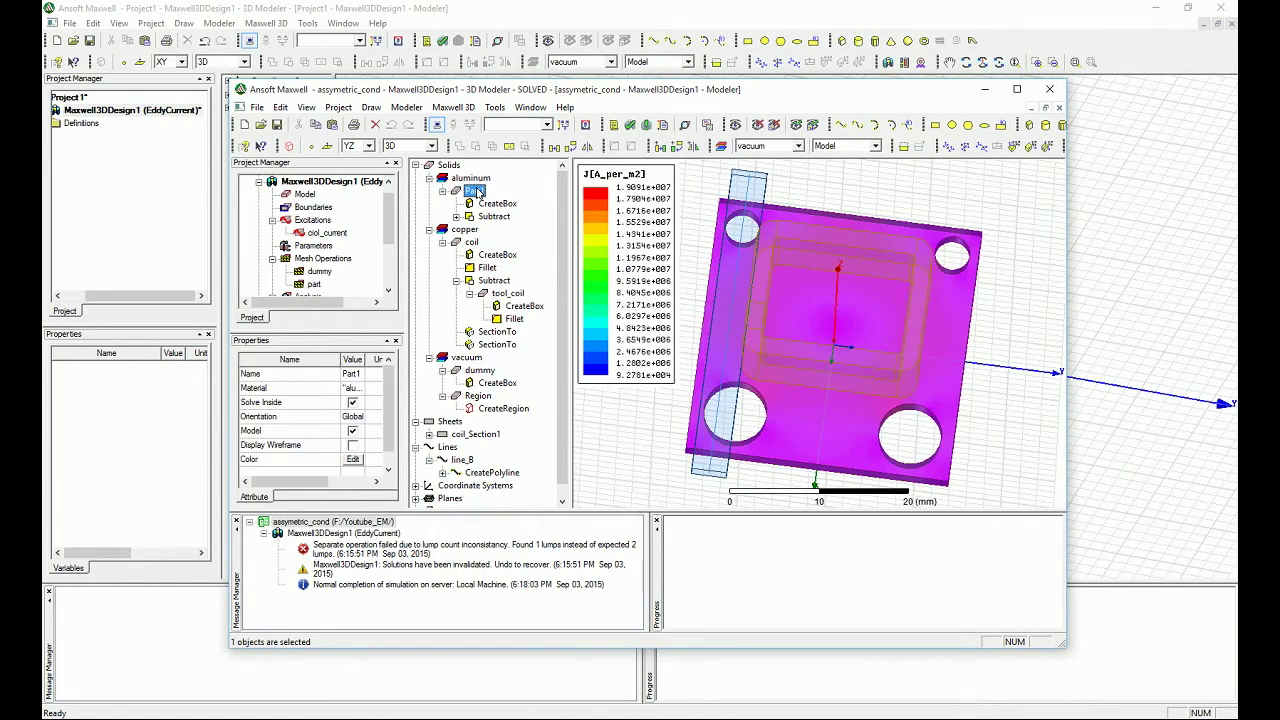
pyautogui.click(471, 243)
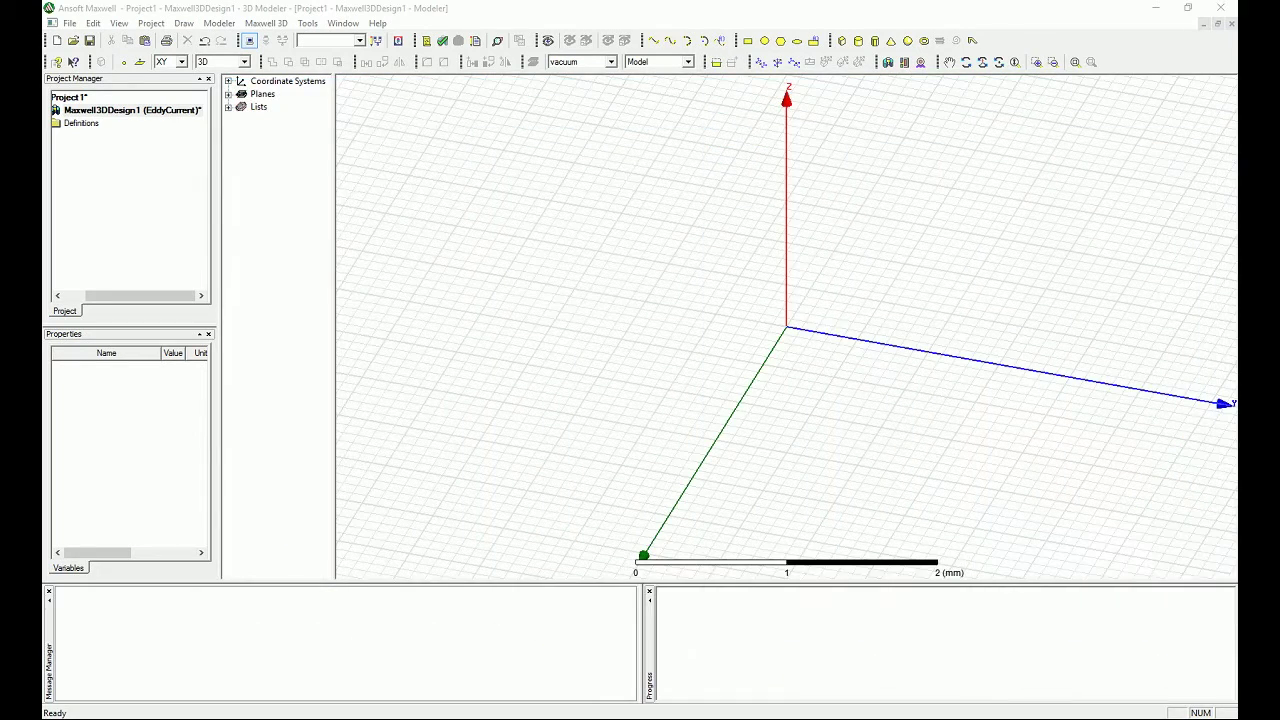
# In the Project1 design, draw a box from (-1.5, -1.5, 0) mm, about 3.7 by 3.4 mm and 0.5 mm high
pyautogui.click(712, 197)
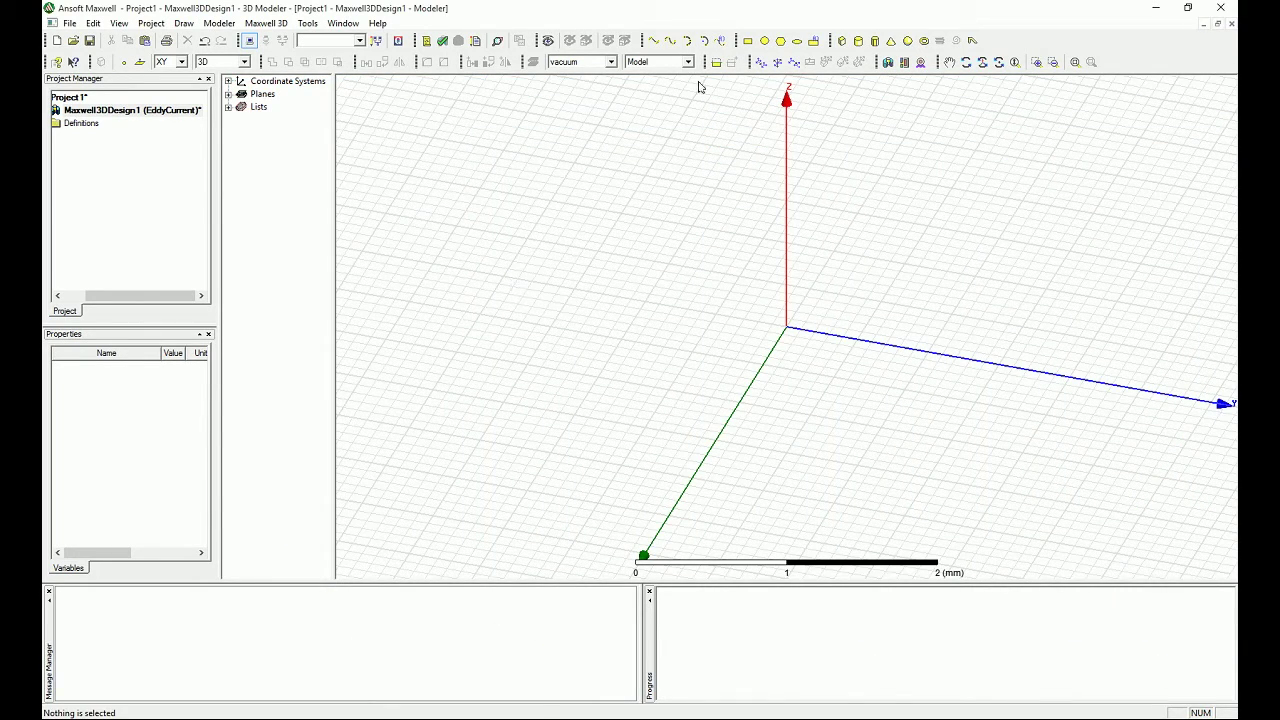
pyautogui.click(850, 41)
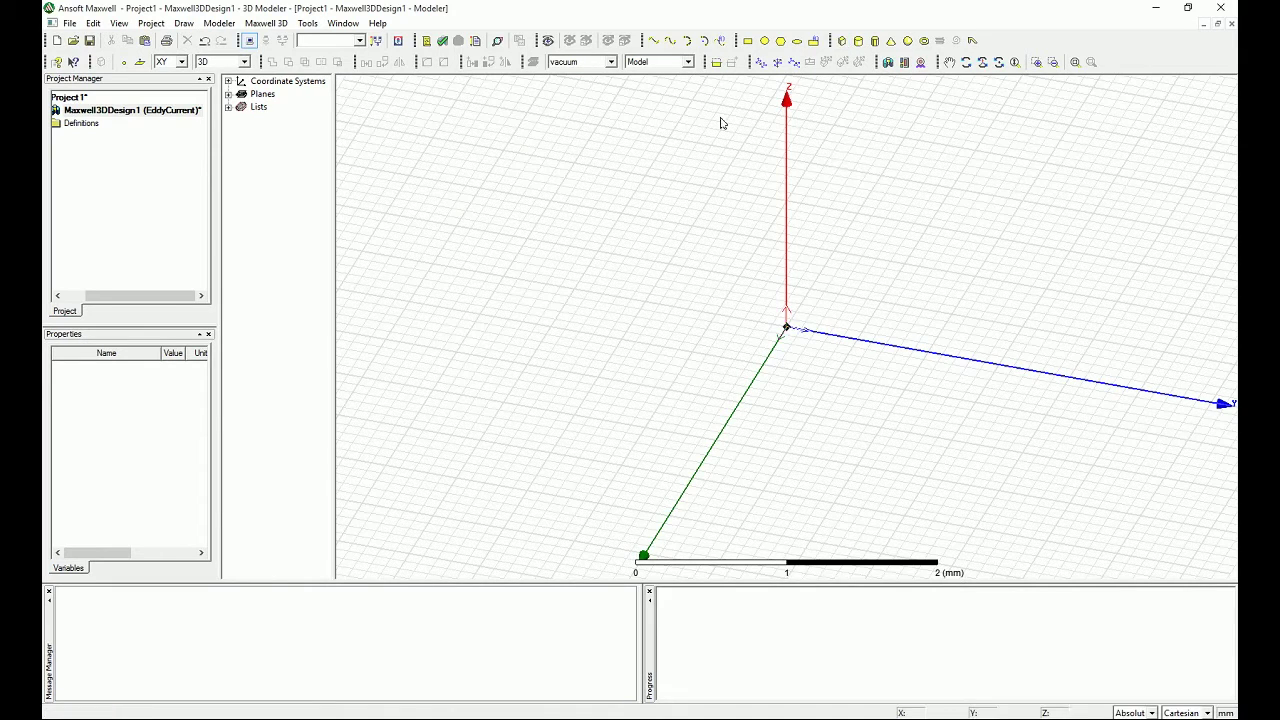
pyautogui.click(645, 178)
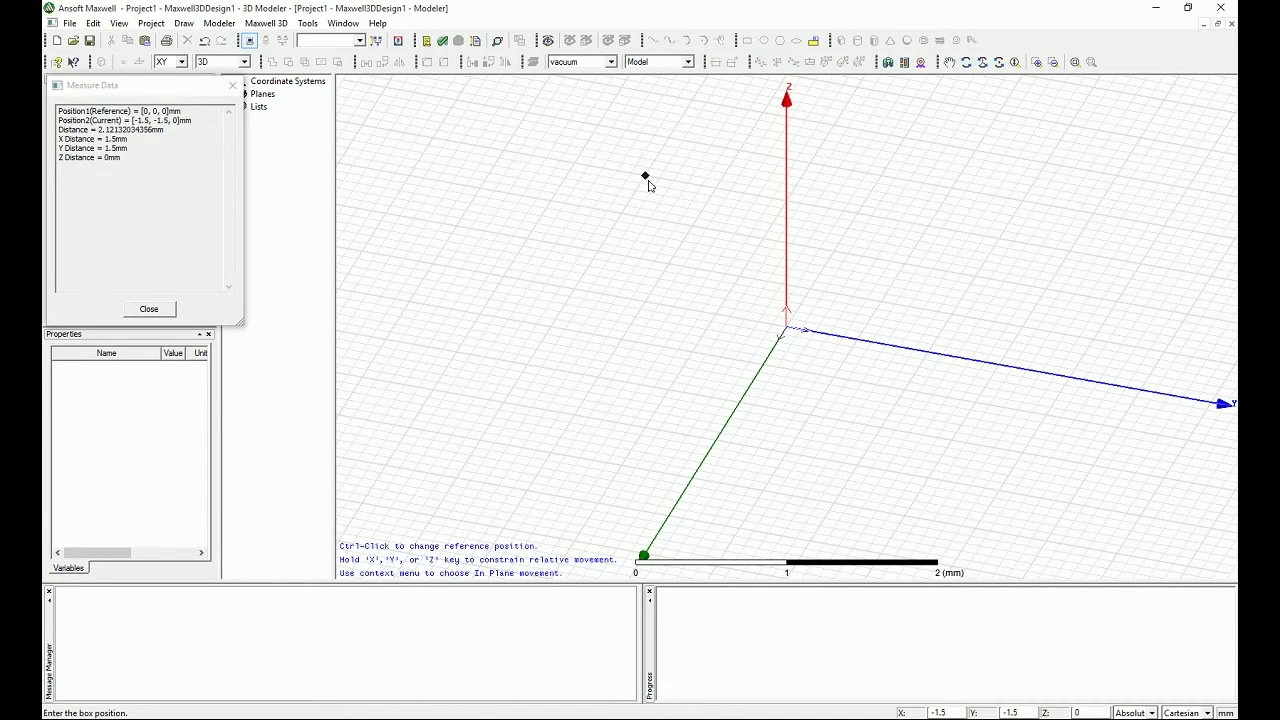
pyautogui.click(952, 542)
pyautogui.click(936, 512)
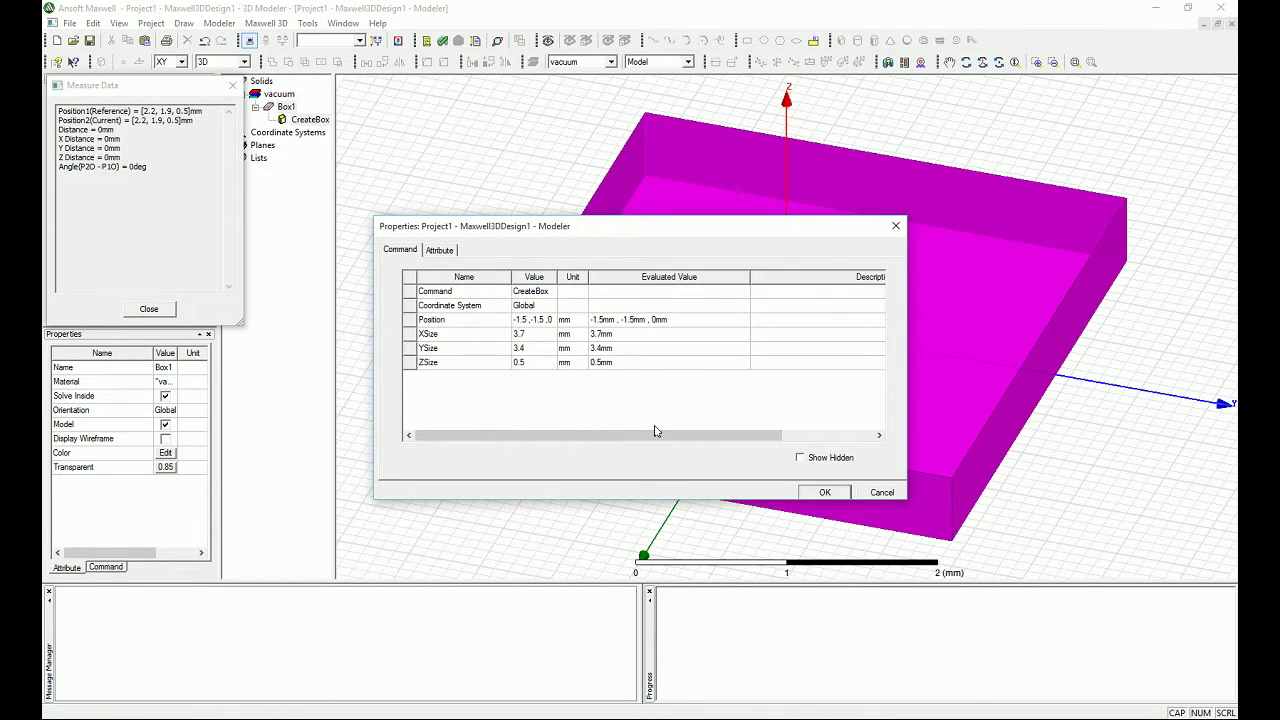
# Name the new box part1 and assign it the aluminum material from the system library
pyautogui.click(441, 252)
pyautogui.click(532, 293)
pyautogui.click(533, 293)
pyautogui.write('part1')
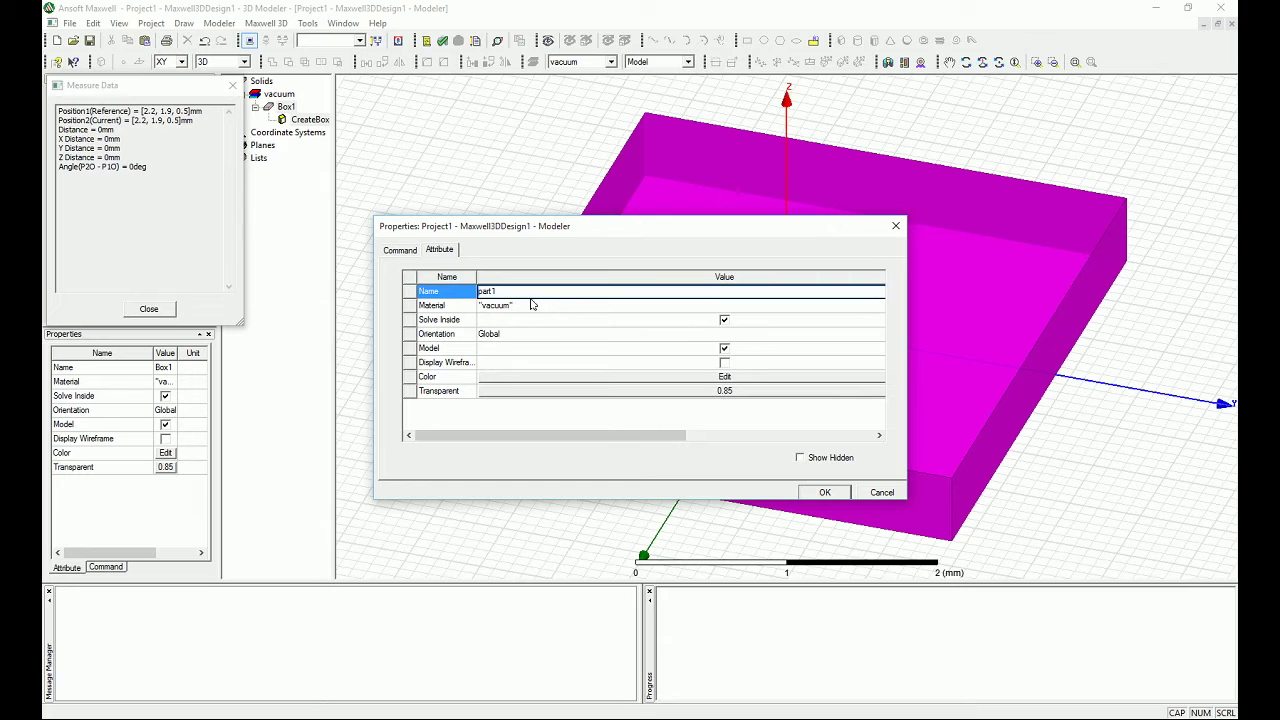
pyautogui.click(532, 305)
pyautogui.click(505, 320)
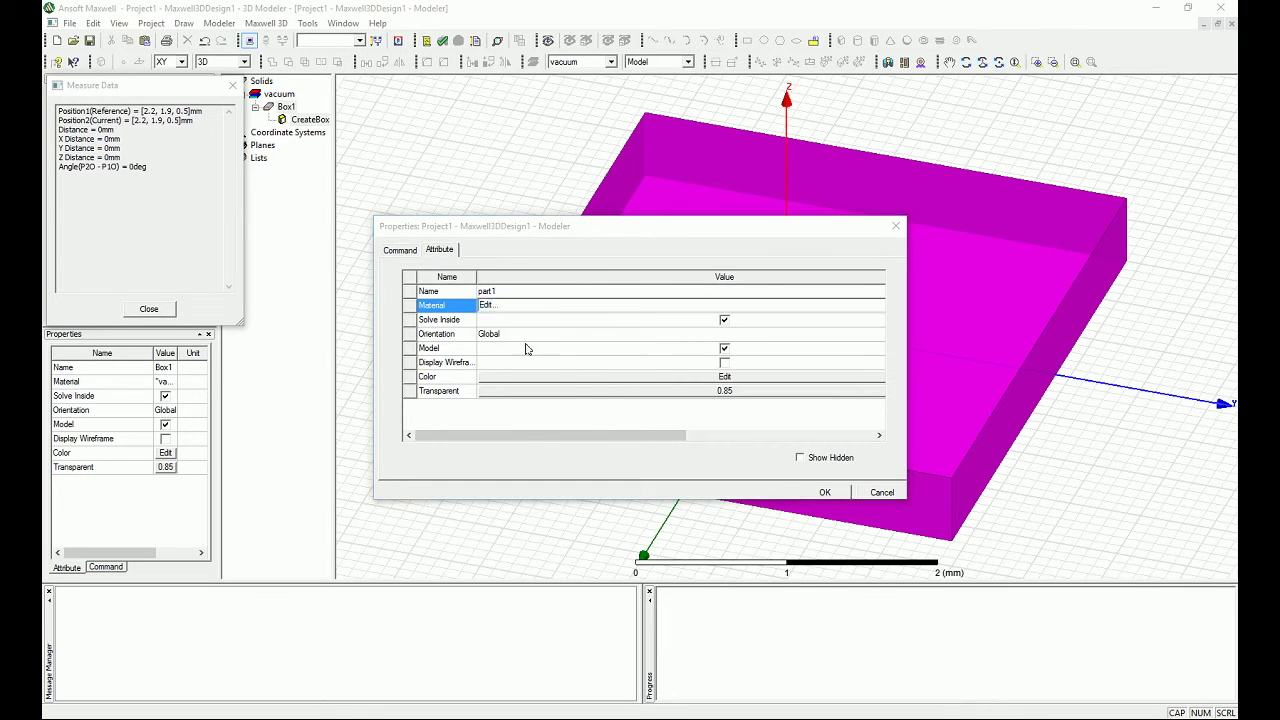
pyautogui.write('al')
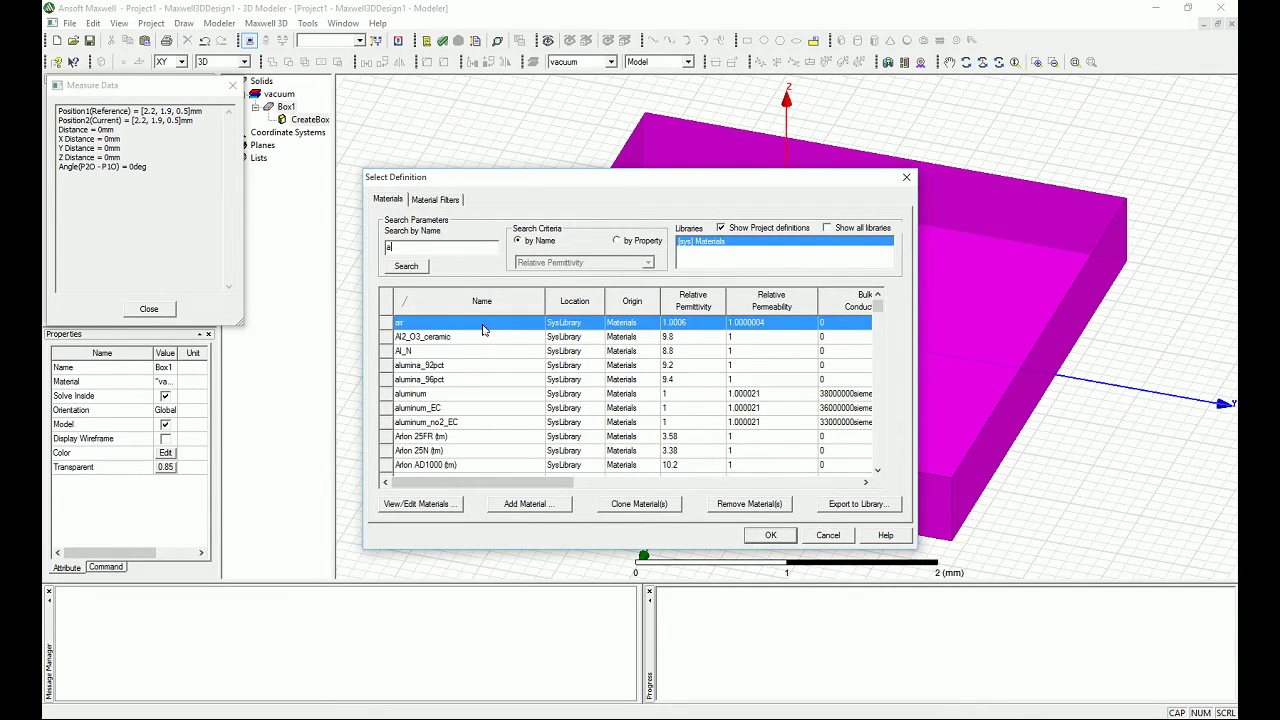
pyautogui.click(462, 394)
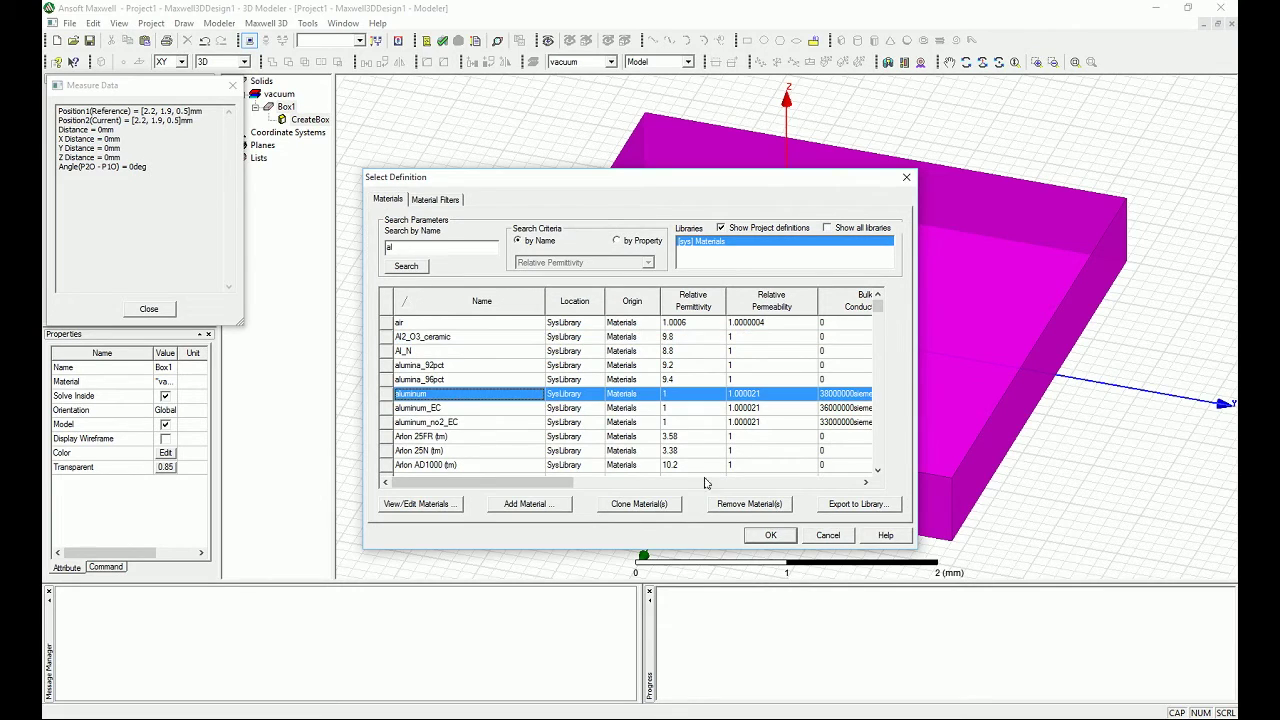
pyautogui.click(771, 535)
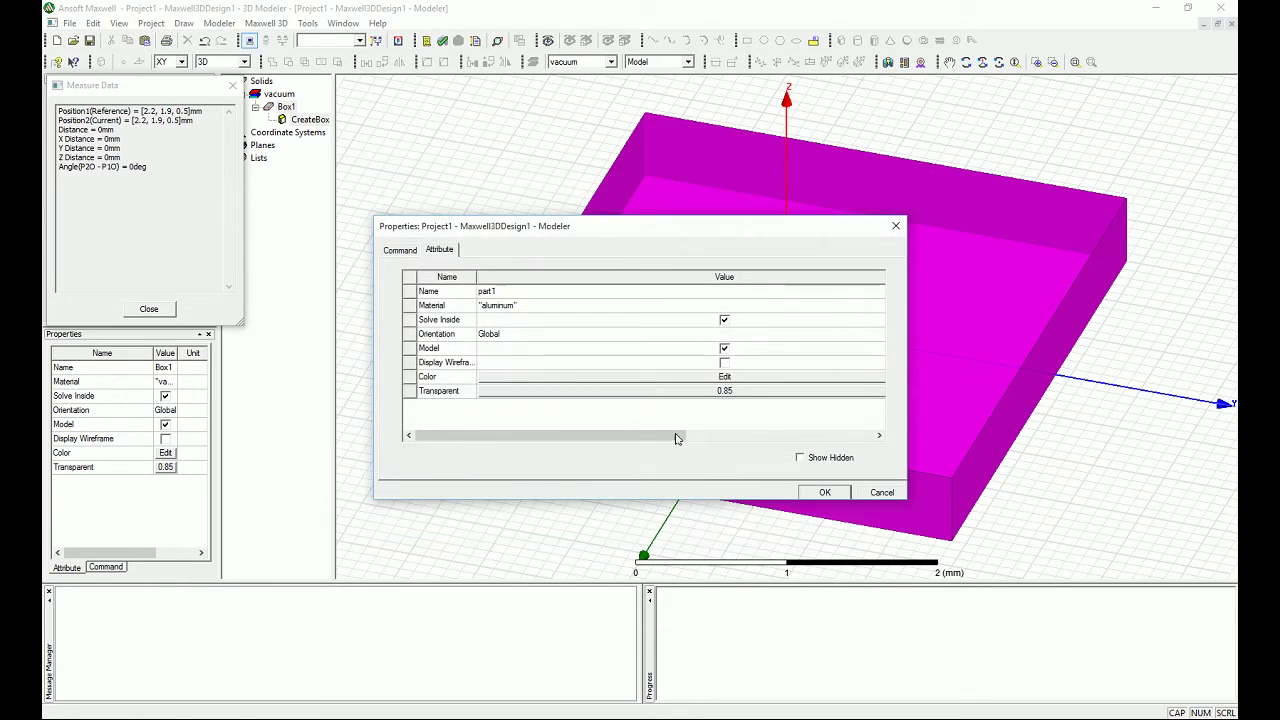
# Set the box's ZSize to 2 mm and its position to -15, -15, 0 mm
pyautogui.click(400, 250)
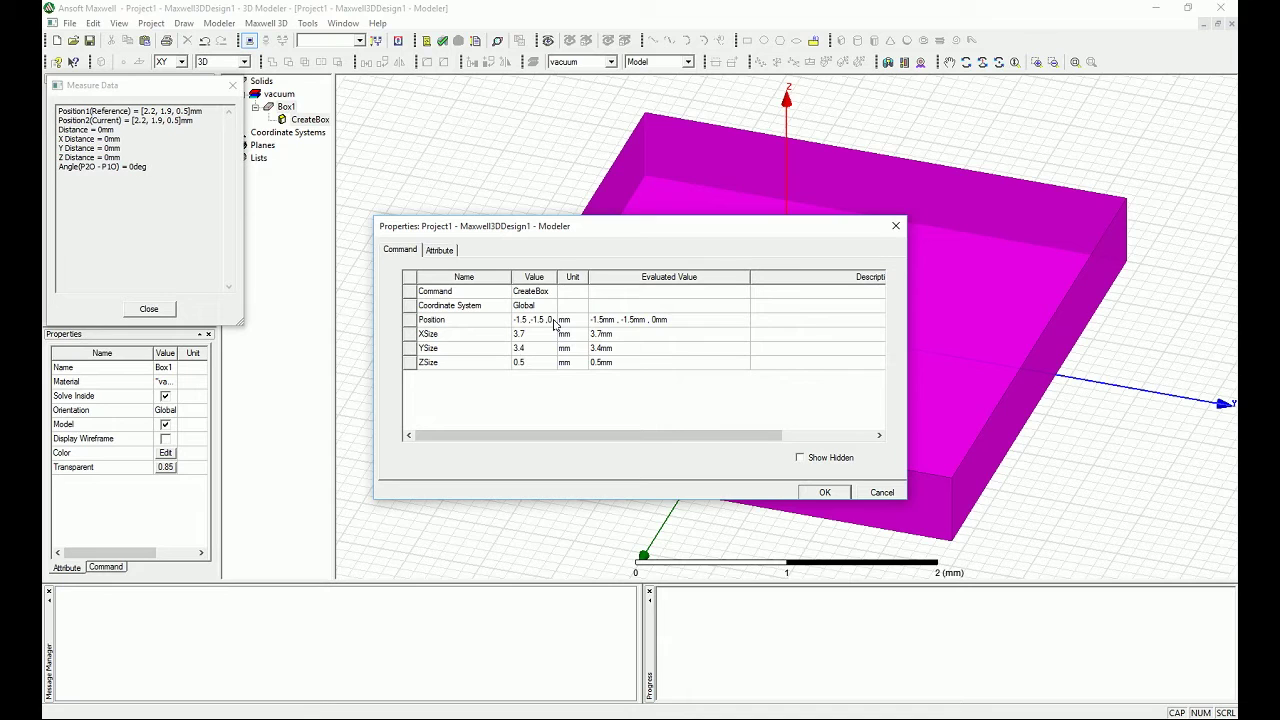
pyautogui.click(538, 362)
pyautogui.write('2')
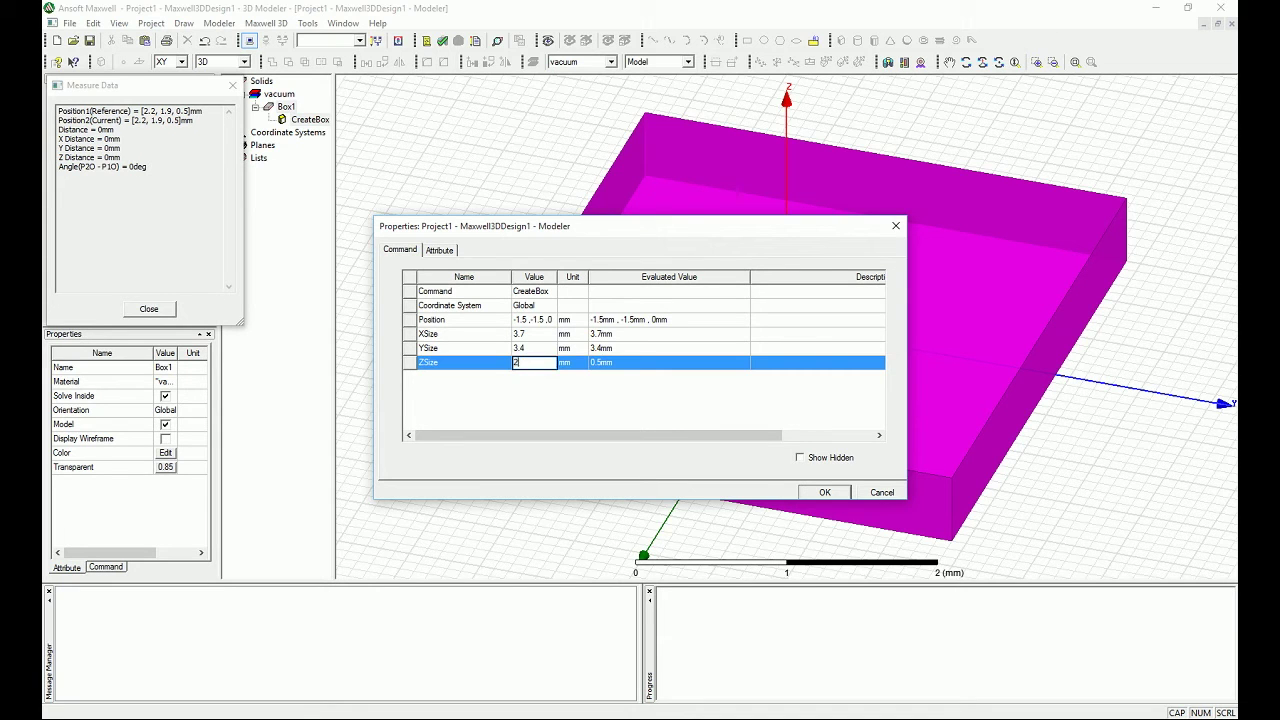
pyautogui.click(522, 322)
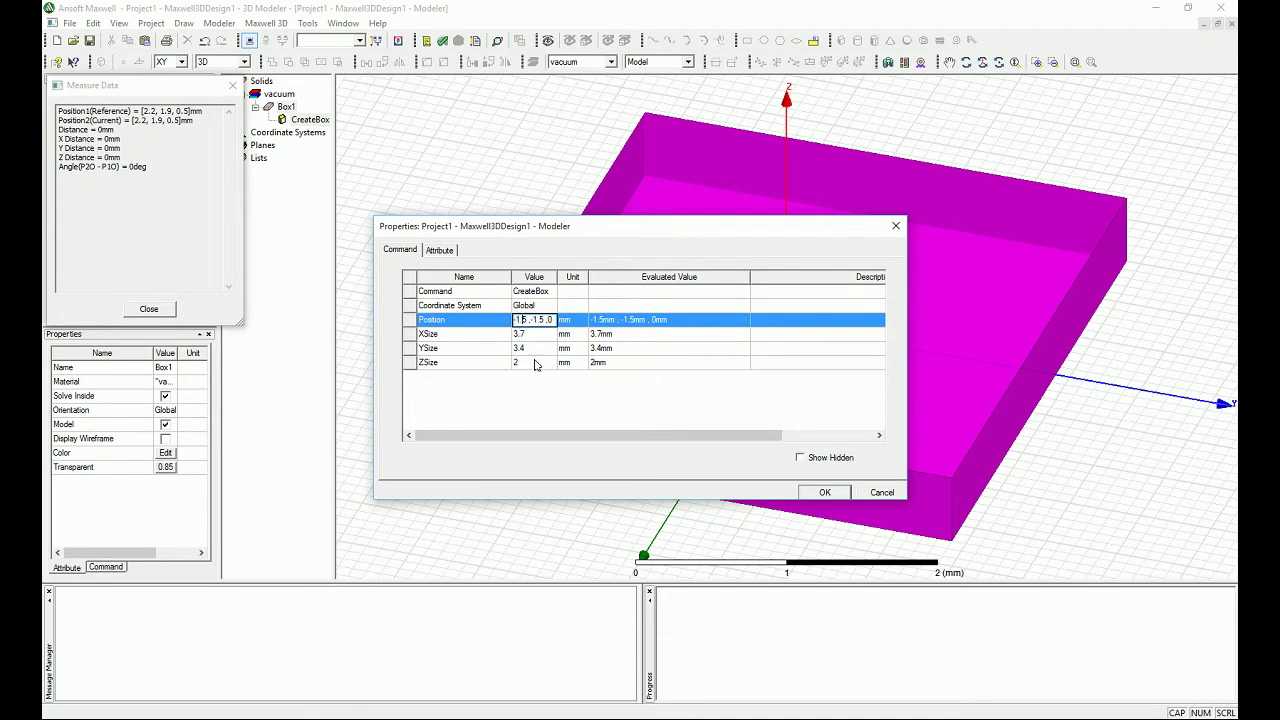
pyautogui.press('Delete')
pyautogui.press('Delete')
# Set the box's XSize and YSize to 30 mm each, apply the properties, and fit the plate to the view
pyautogui.click(545, 337)
pyautogui.write('30')
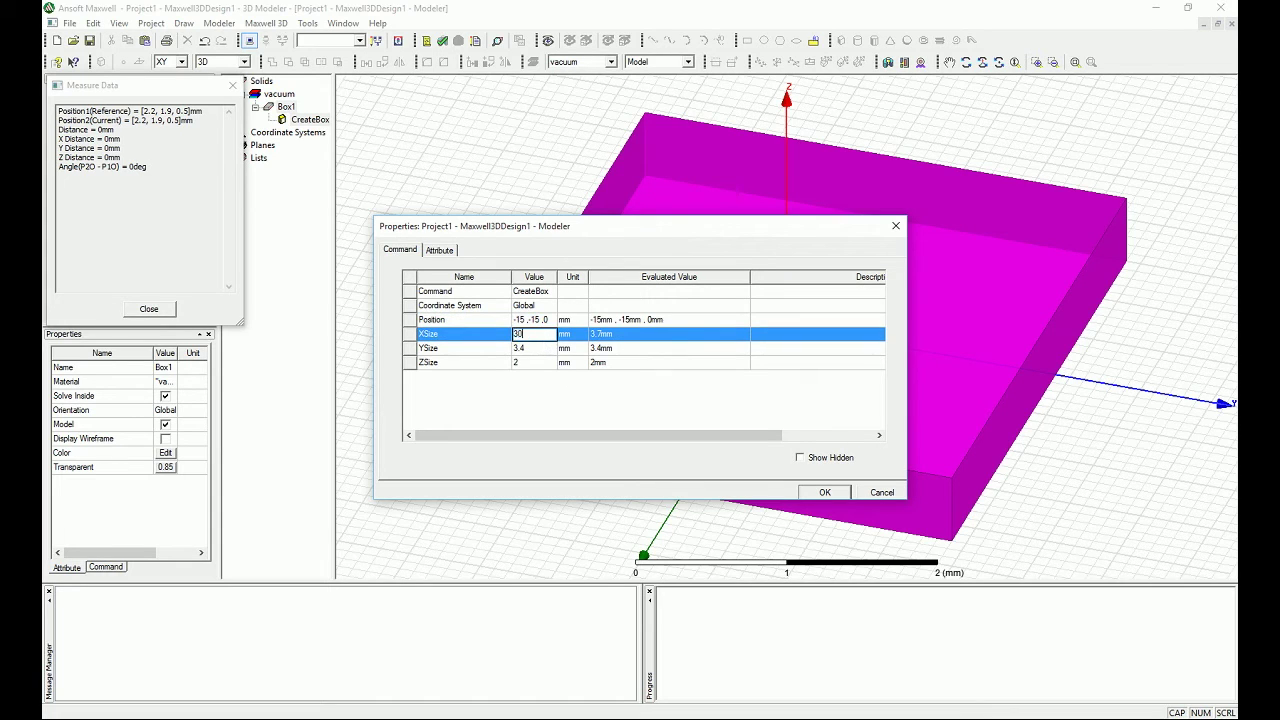
pyautogui.click(545, 347)
pyautogui.write('30')
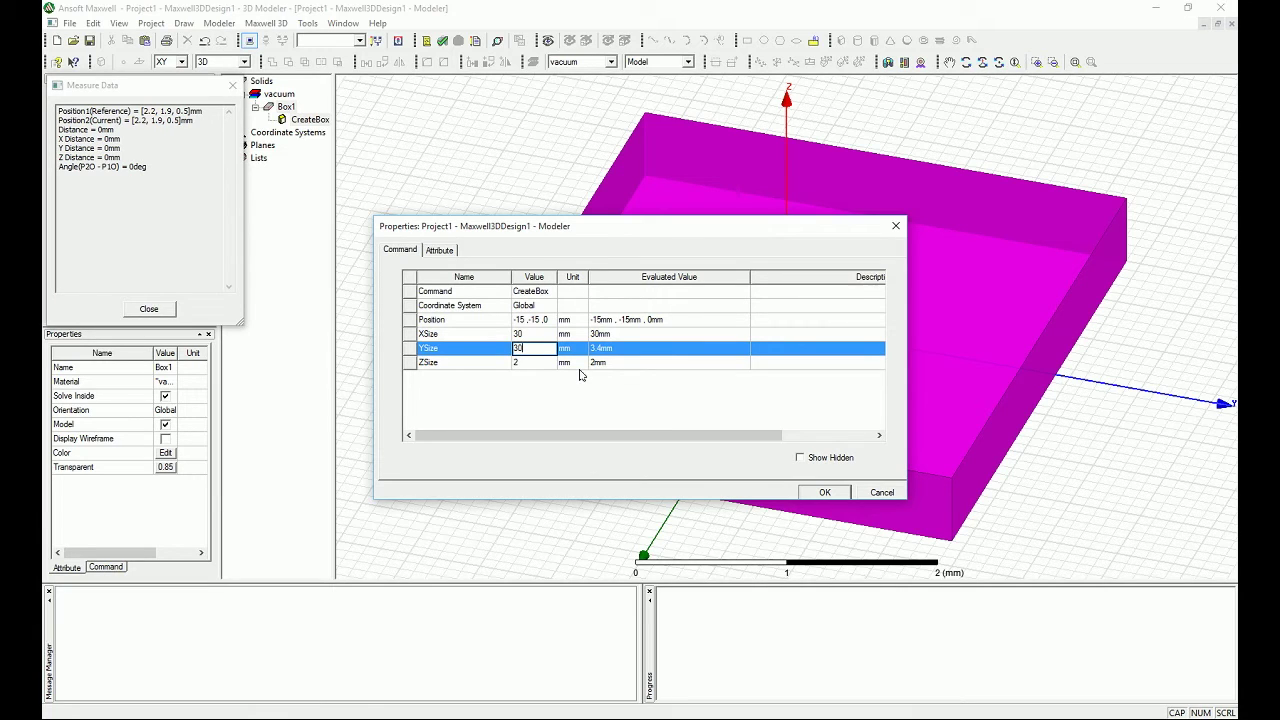
pyautogui.click(820, 492)
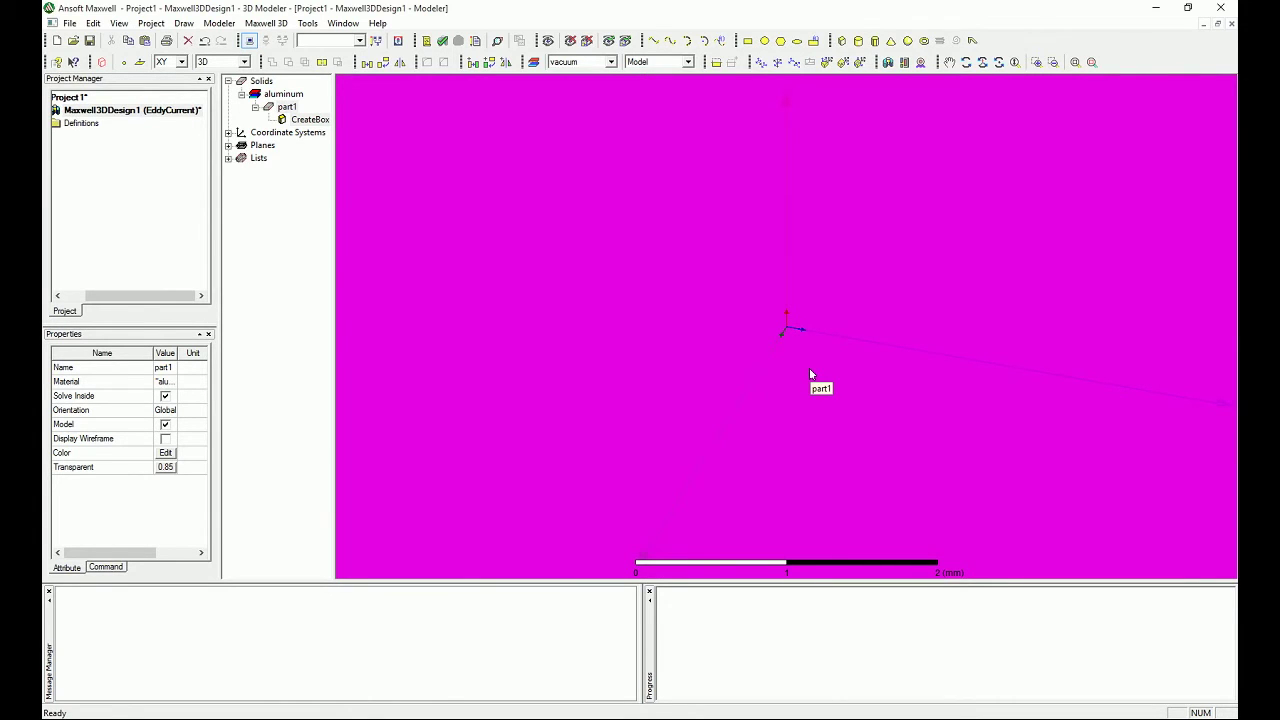
pyautogui.hotkey('ctrl', 'd')
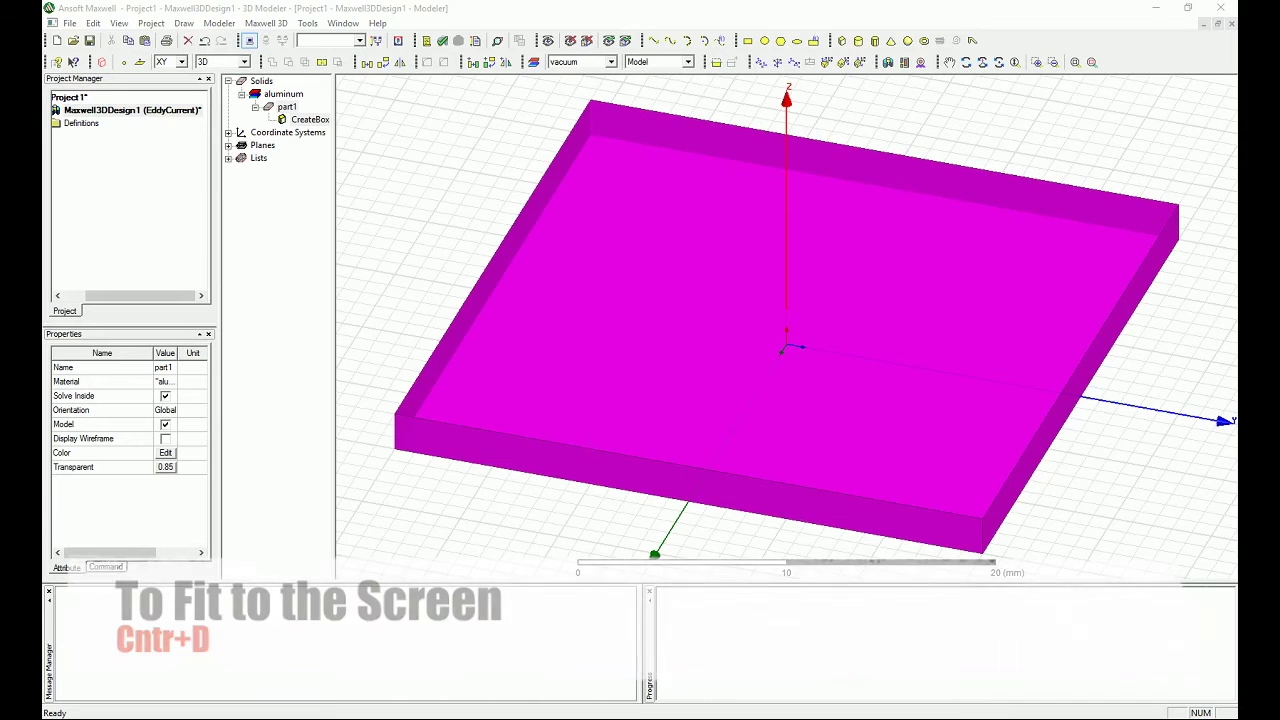
pyautogui.click(1128, 352)
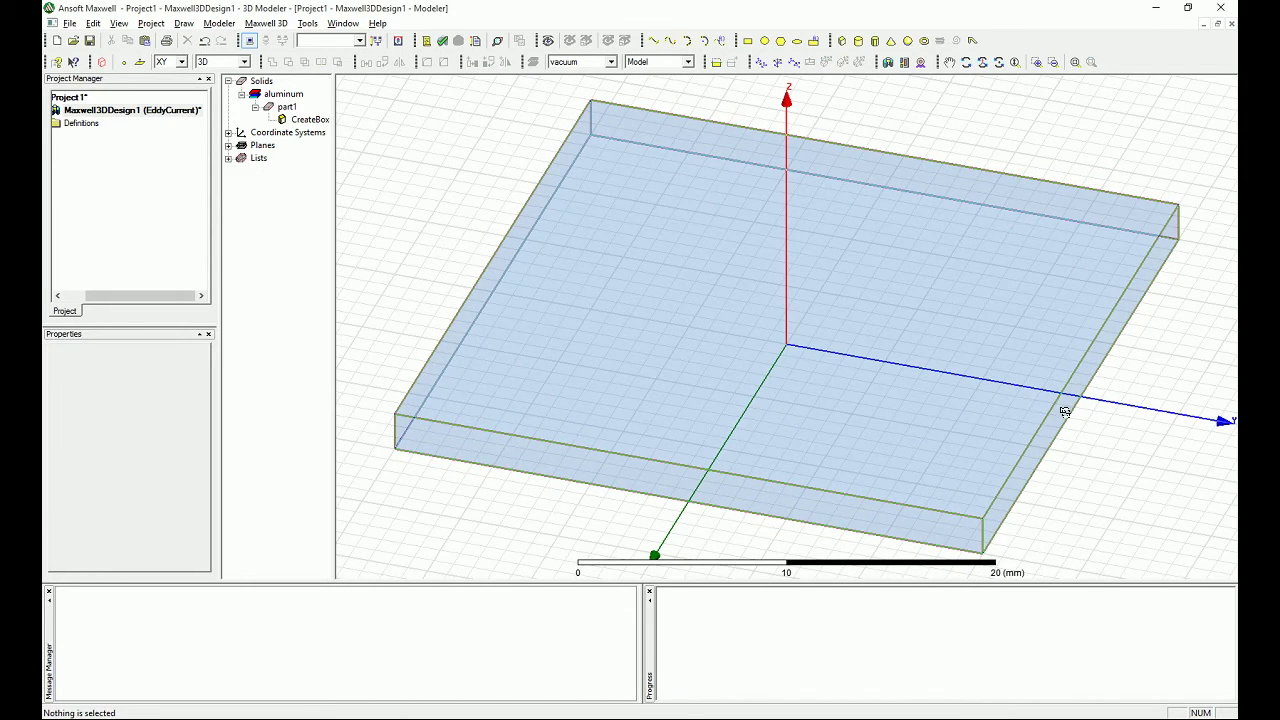
# Set the default material for new objects to aluminum
pyautogui.keyDown('alt'); pyautogui.doubleClick(788, 93); pyautogui.keyUp('alt')
pyautogui.scroll(-3, 794, 126)
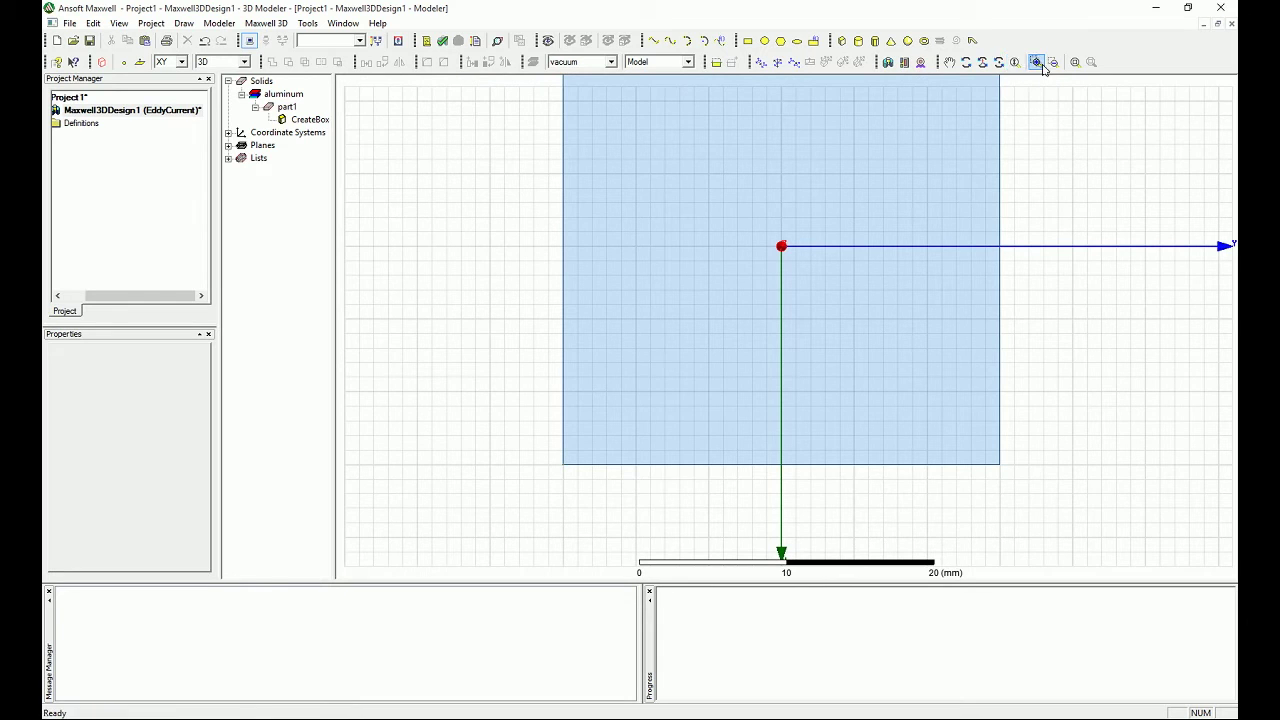
pyautogui.click(949, 62)
pyautogui.moveTo(800, 211); pyautogui.dragTo(797, 275)
pyautogui.press('Escape')
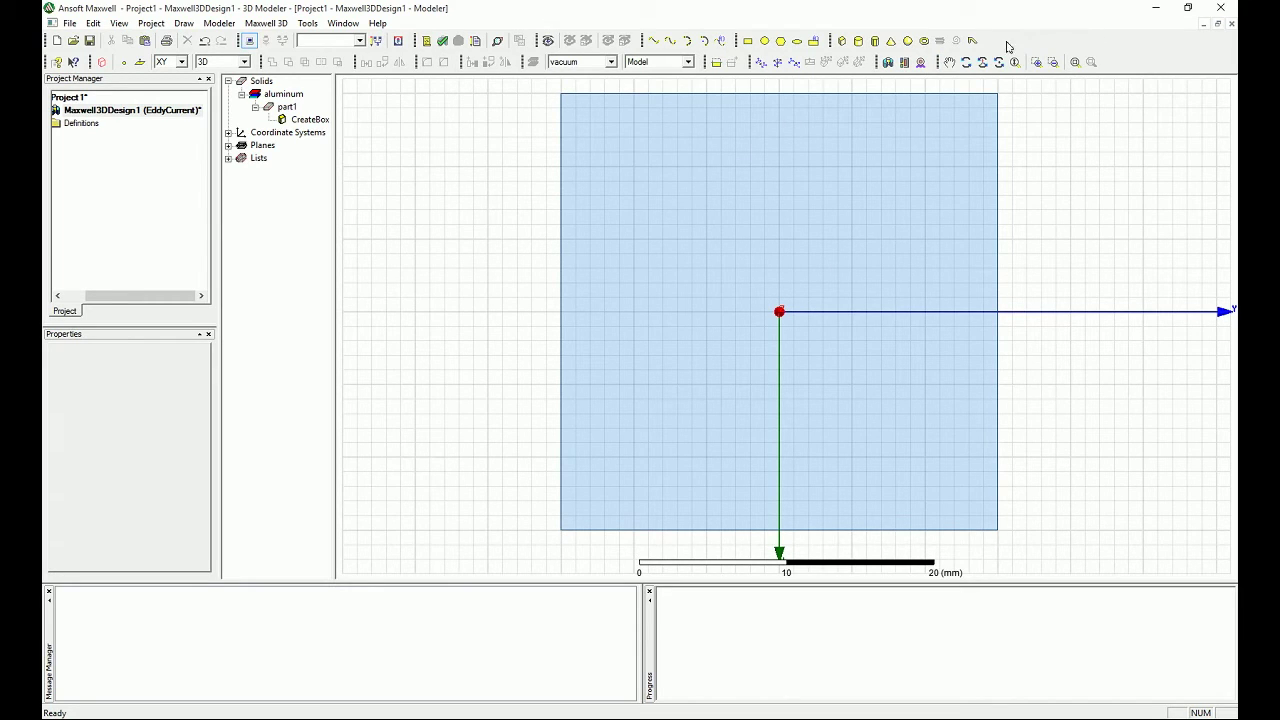
pyautogui.click(858, 42)
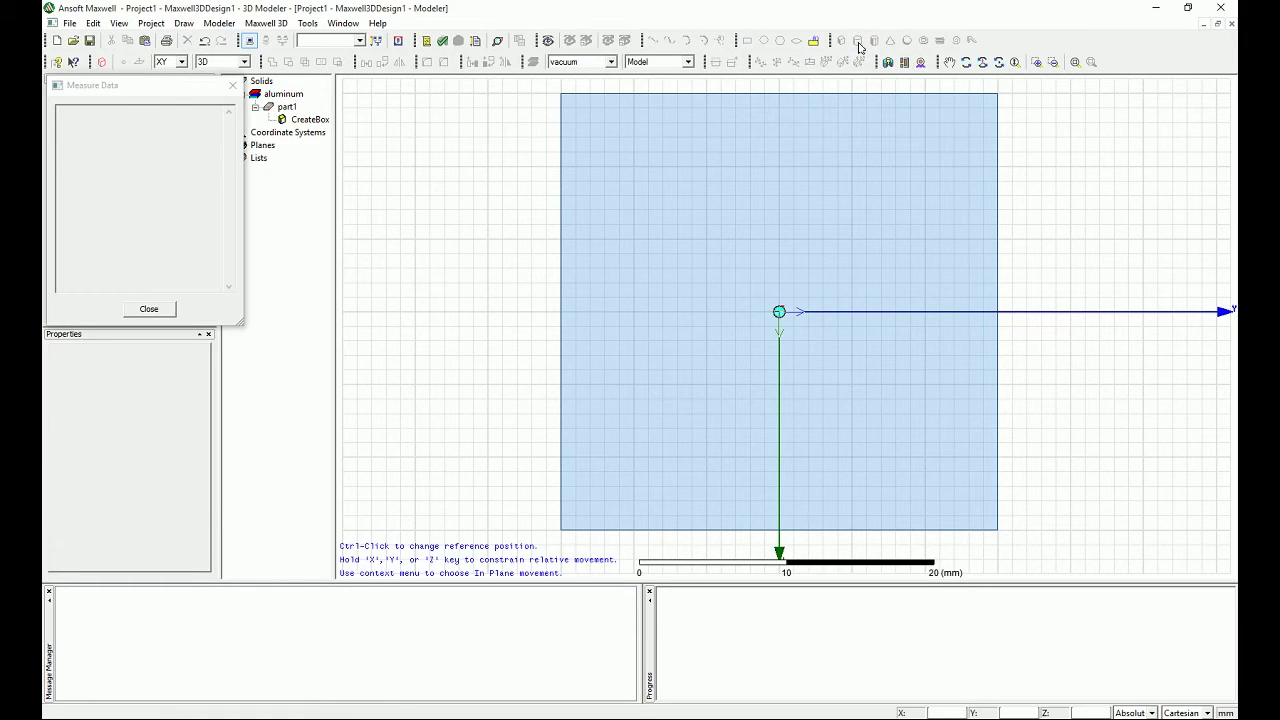
pyautogui.press('Escape')
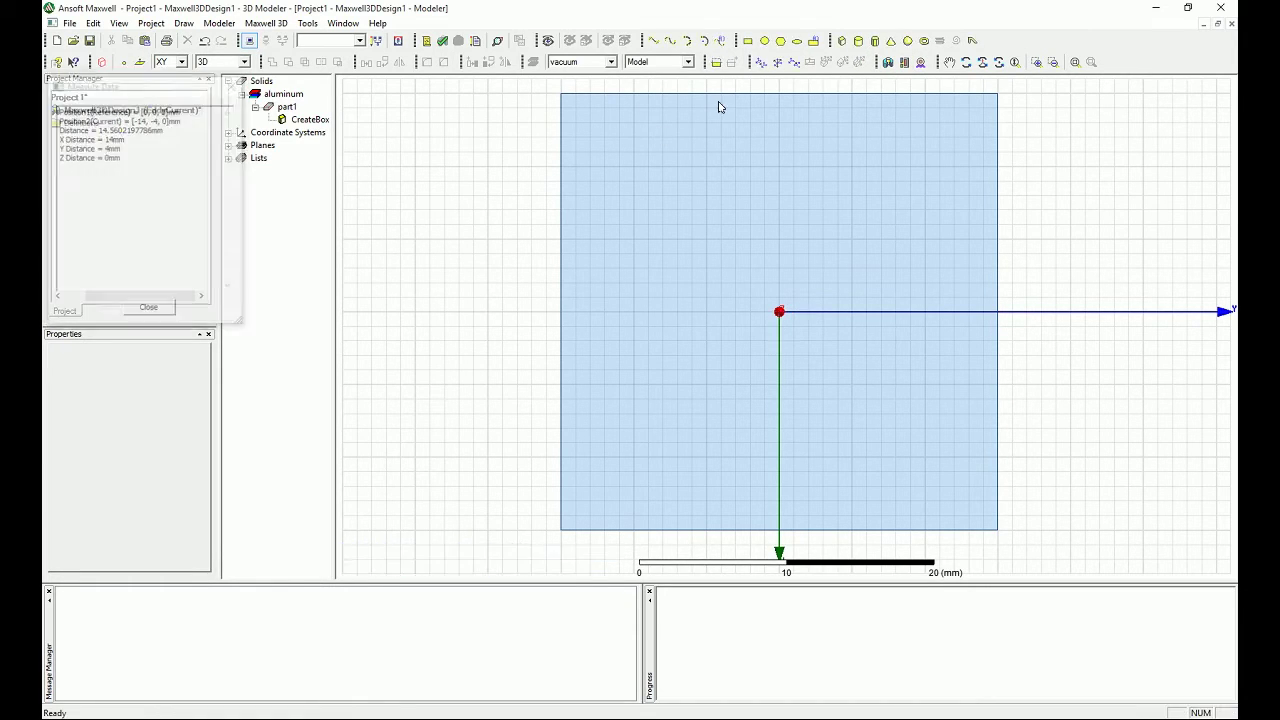
pyautogui.click(608, 62)
pyautogui.click(580, 84)
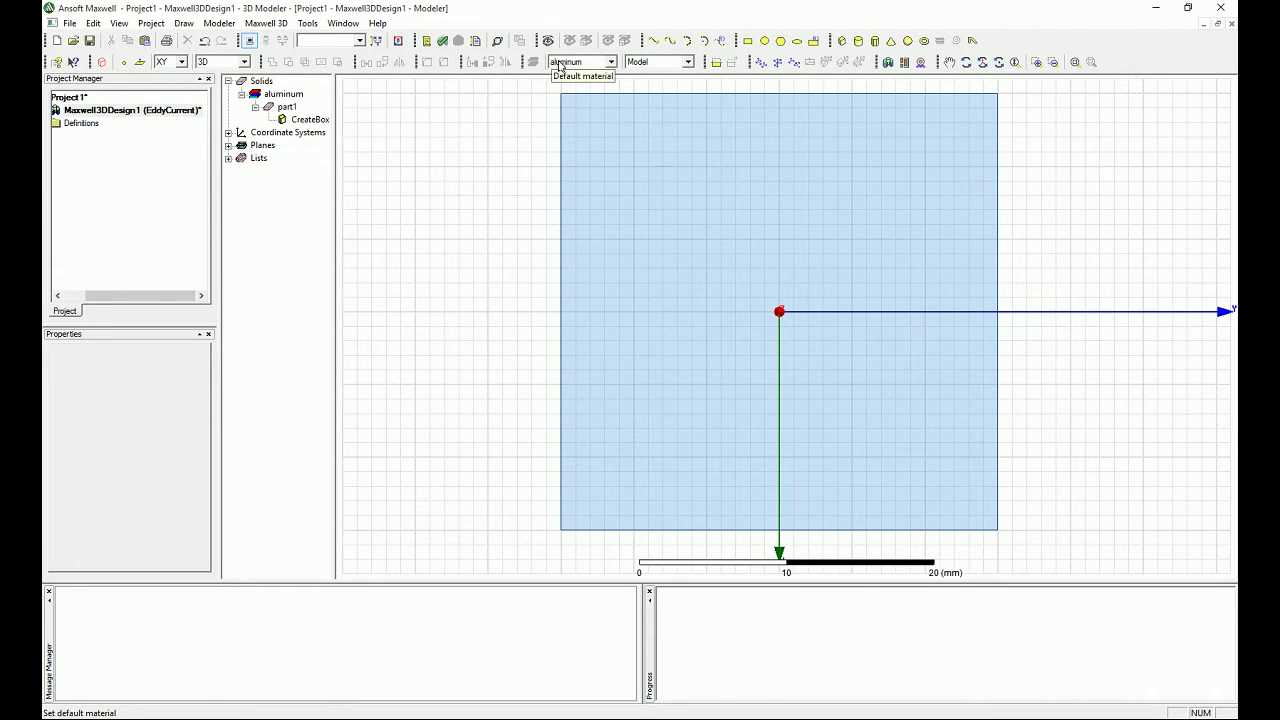
pyautogui.click(841, 41)
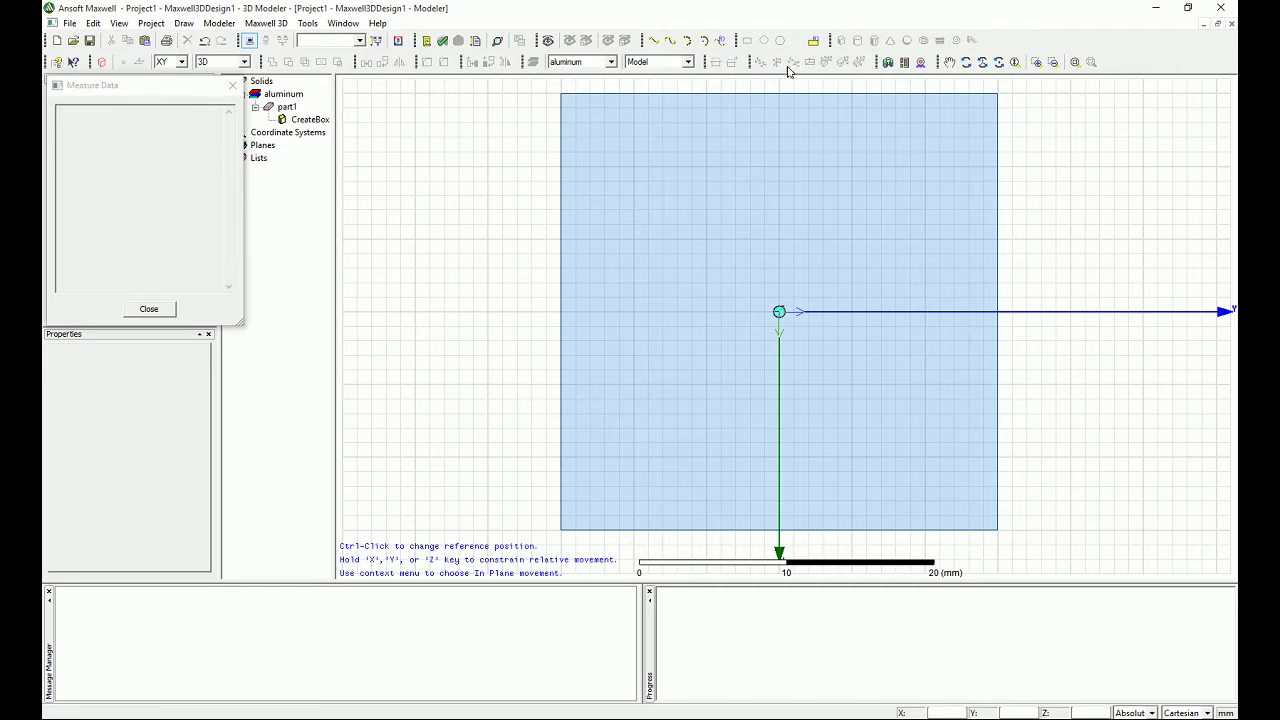
pyautogui.click(604, 123)
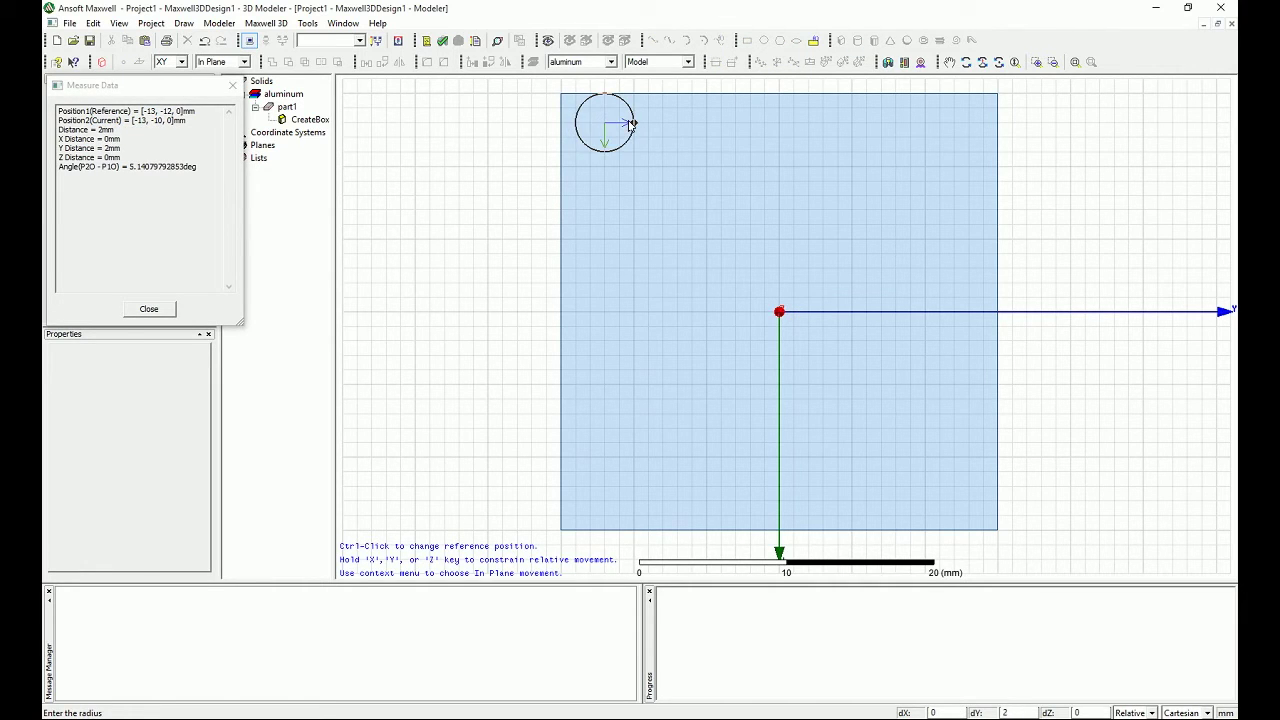
pyautogui.press('Escape')
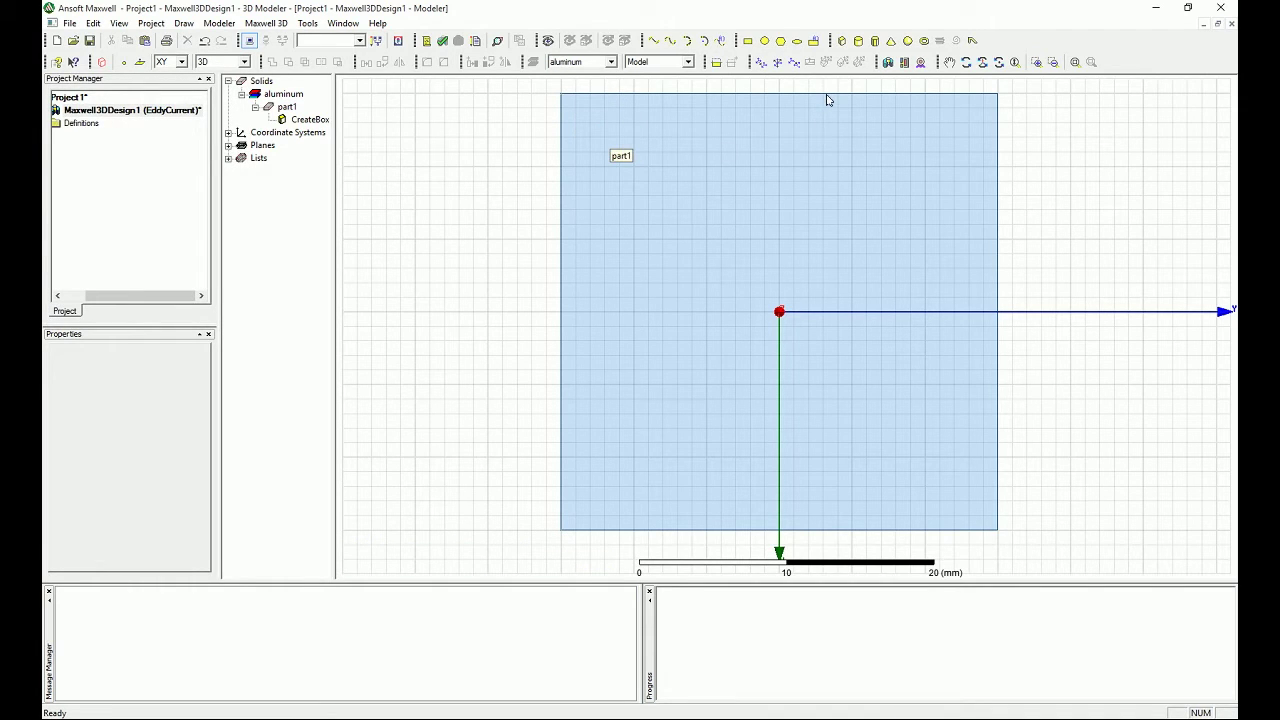
# Draw a cylinder on the plate centered at (-10, -10, 0) mm with a 3 mm radius and 2 mm height
pyautogui.click(857, 41)
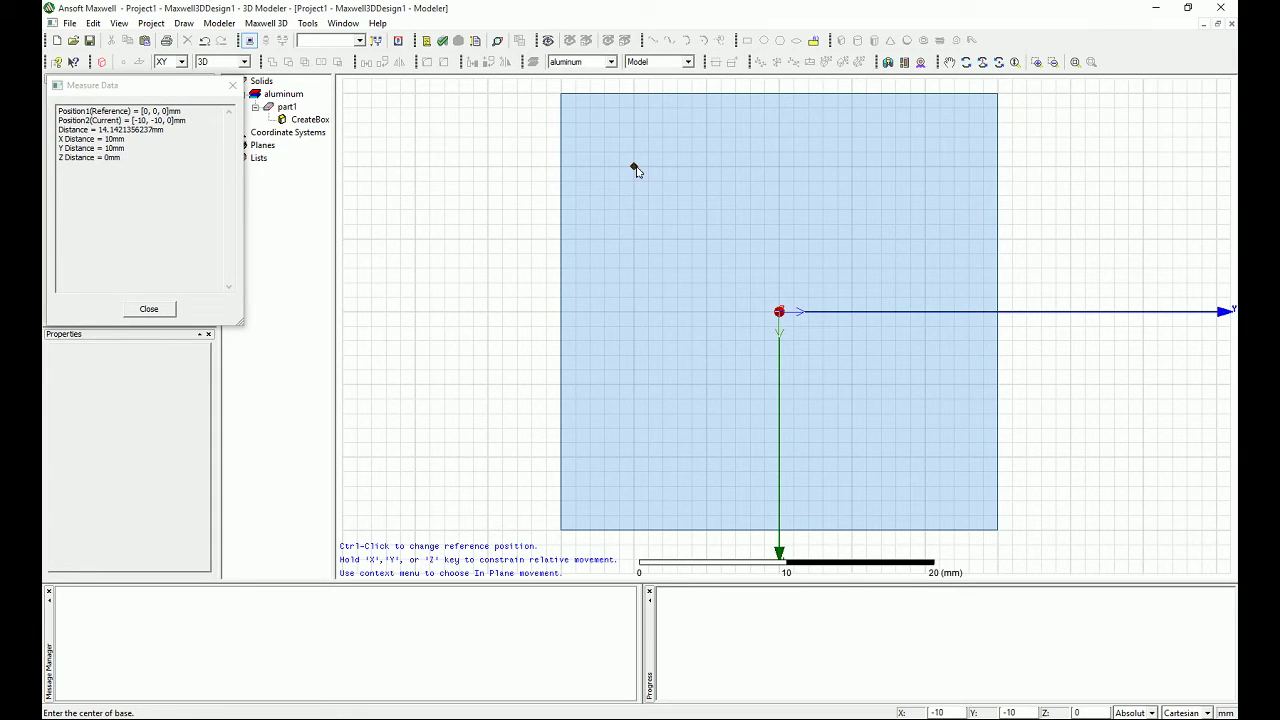
pyautogui.click(634, 167)
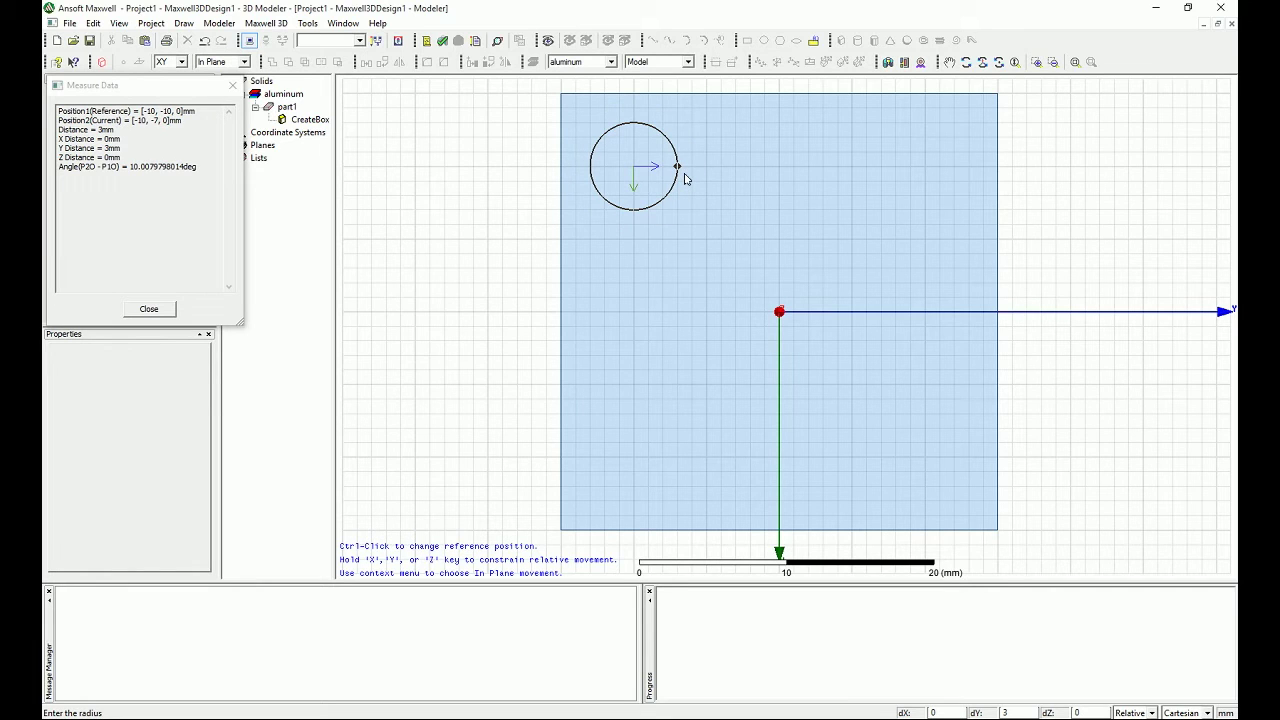
pyautogui.click(686, 179)
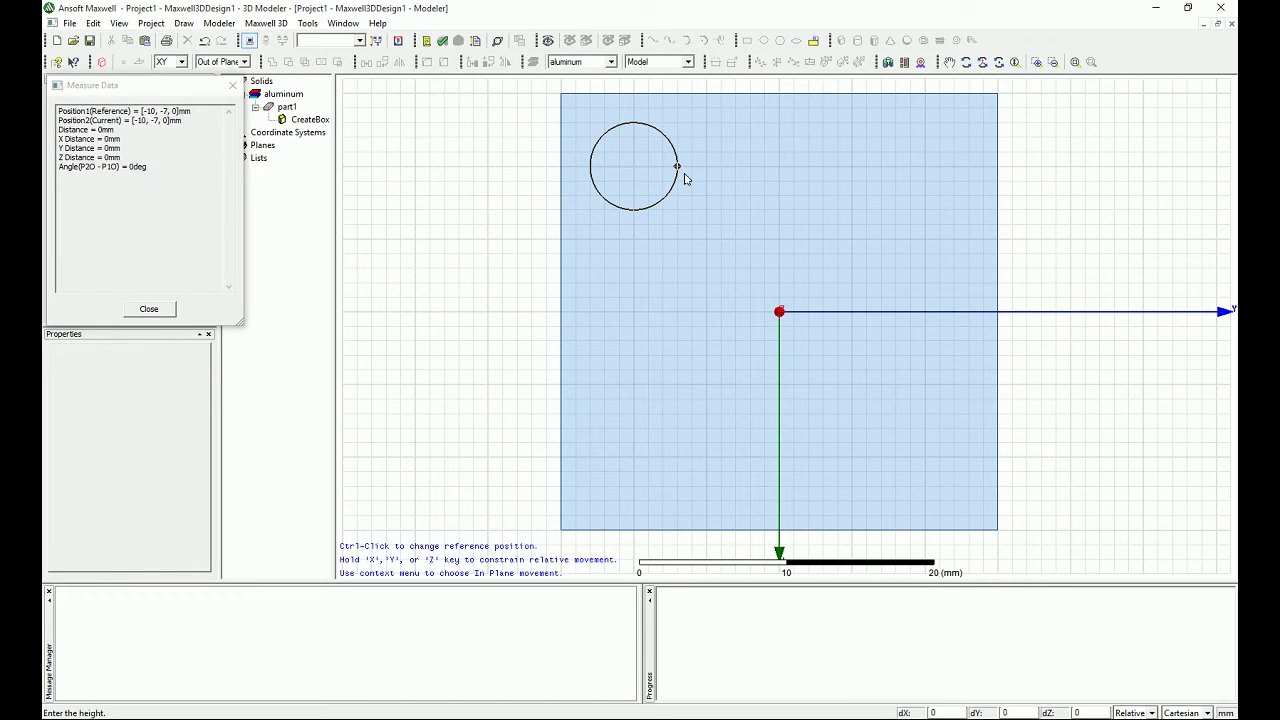
pyautogui.press('Tab')
pyautogui.press('Tab')
pyautogui.write('2')
pyautogui.press('Return')
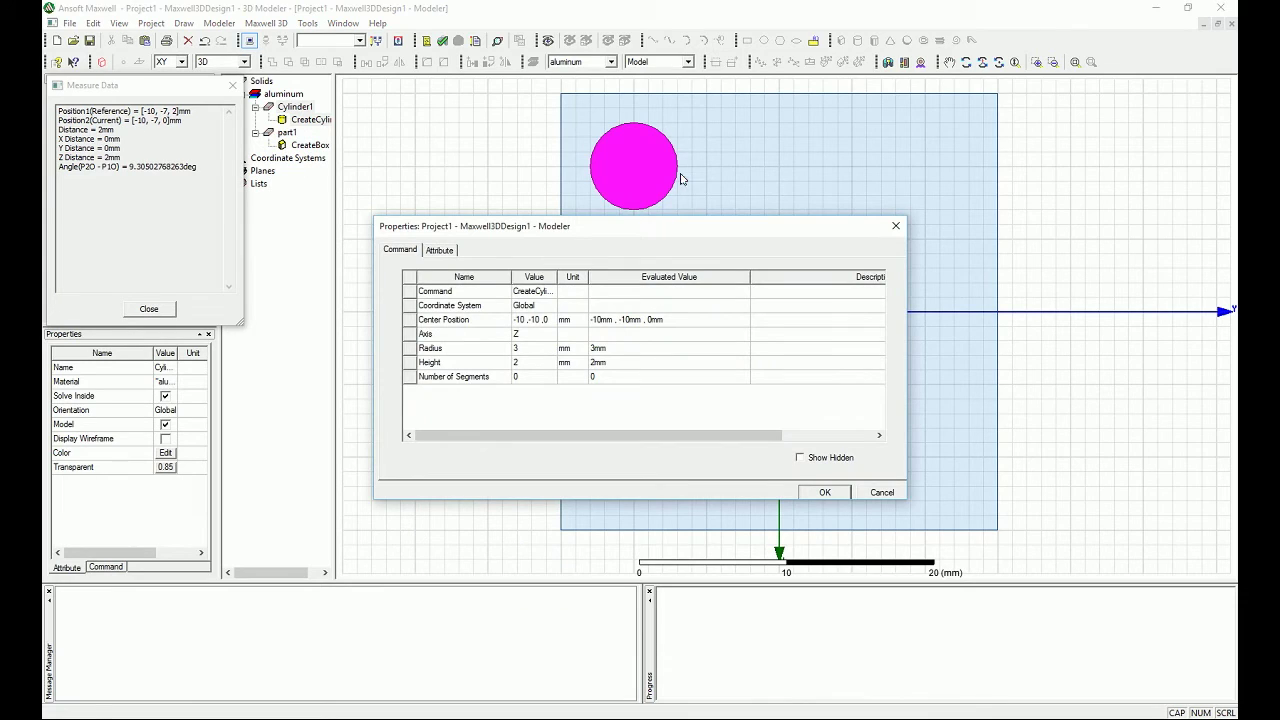
# Name the new cylinder hole1 and apply its properties
pyautogui.click(440, 250)
pyautogui.click(500, 291)
pyautogui.click(510, 291)
pyautogui.write('hole1')
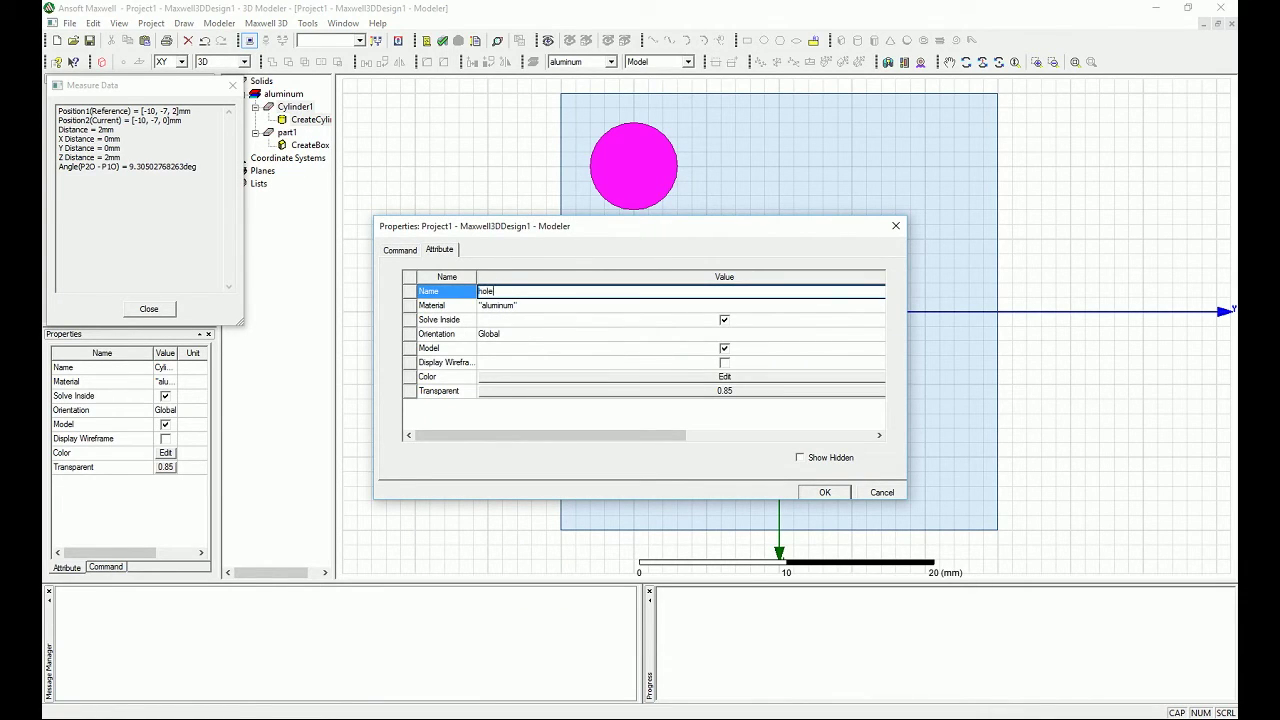
pyautogui.click(825, 492)
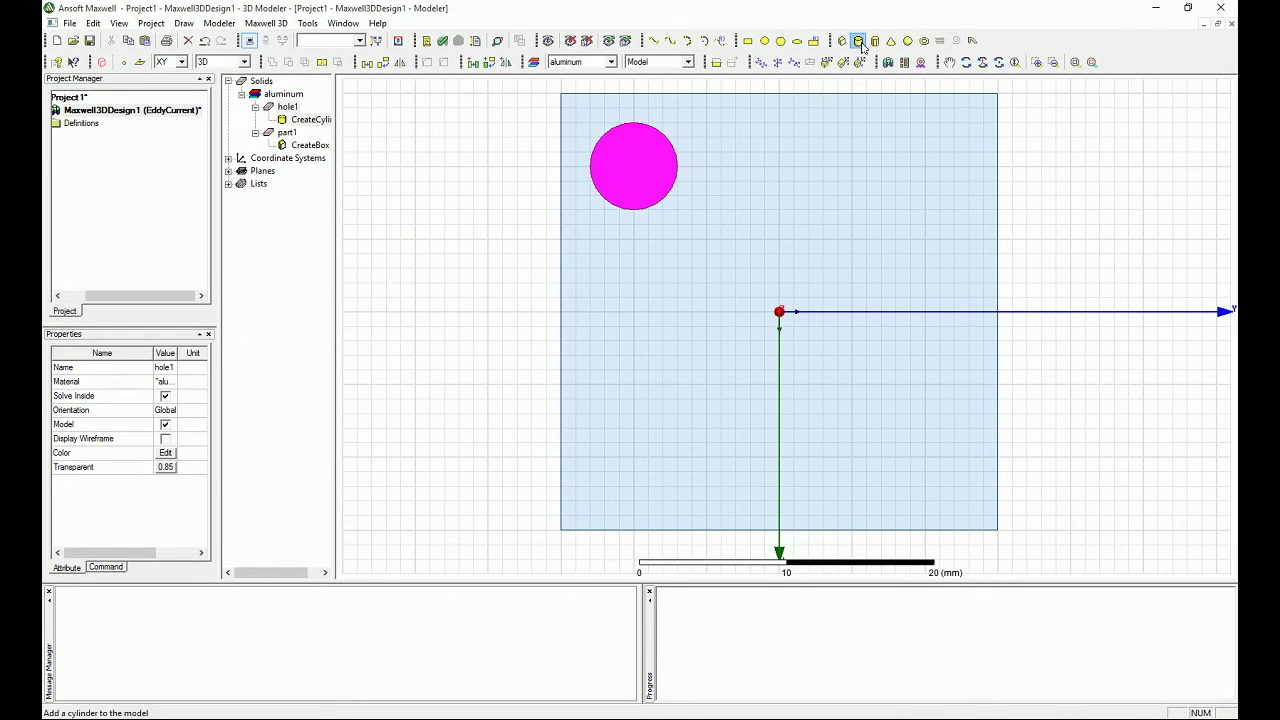
# Draw a second cylinder centered at (-10, 10, 0) mm, radius 3 mm and height 2 mm, and name it hole2
pyautogui.click(857, 41)
pyautogui.click(924, 168)
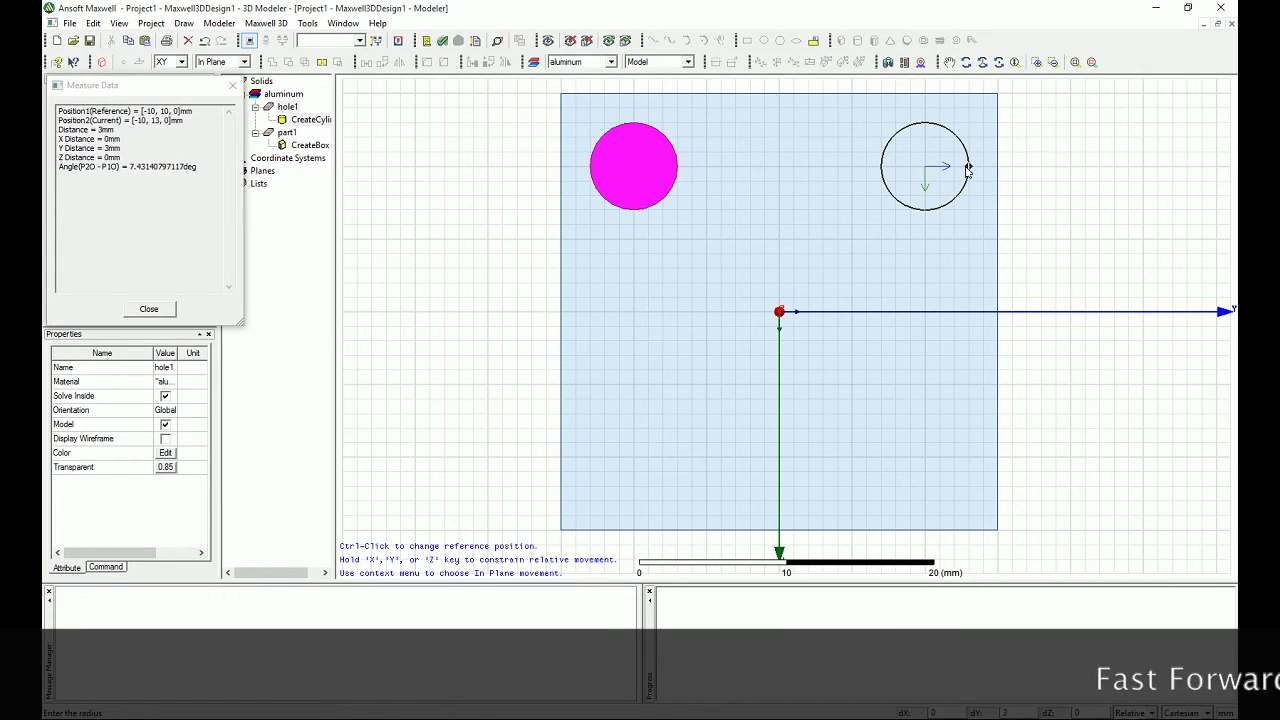
pyautogui.click(967, 170)
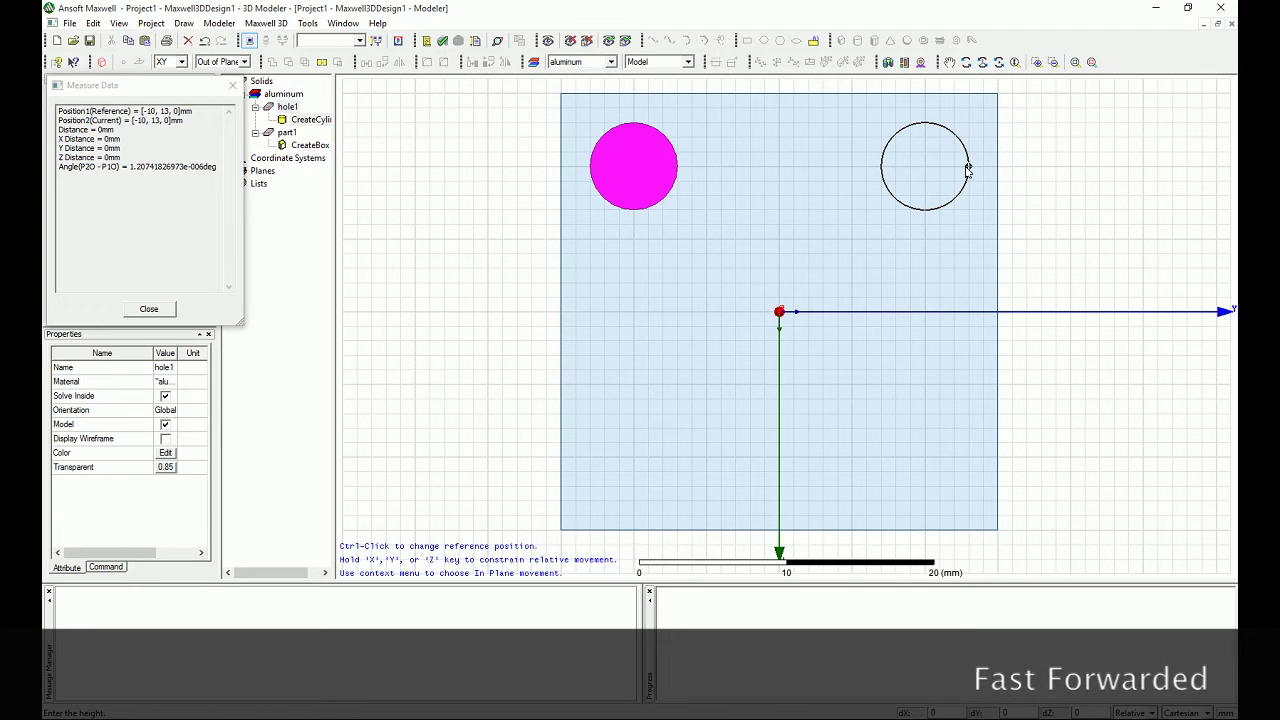
pyautogui.write('2')
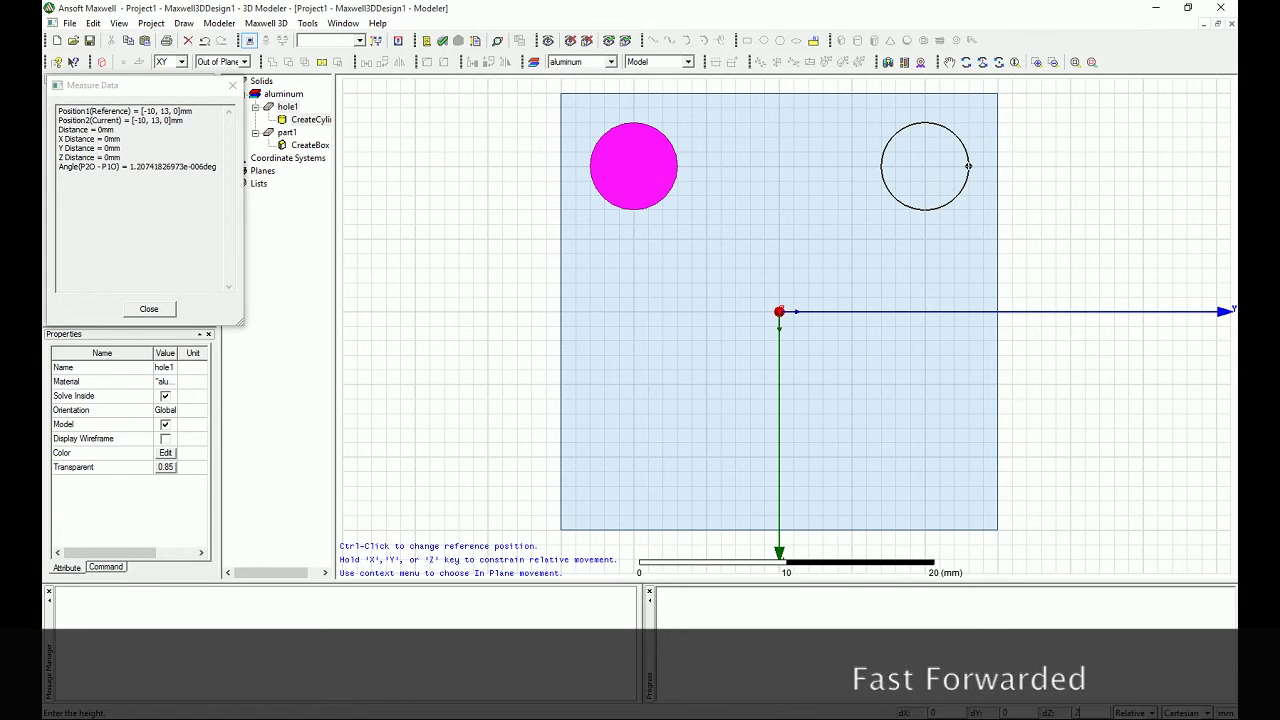
pyautogui.press('Return')
pyautogui.write('hole2')
pyautogui.press('Return')
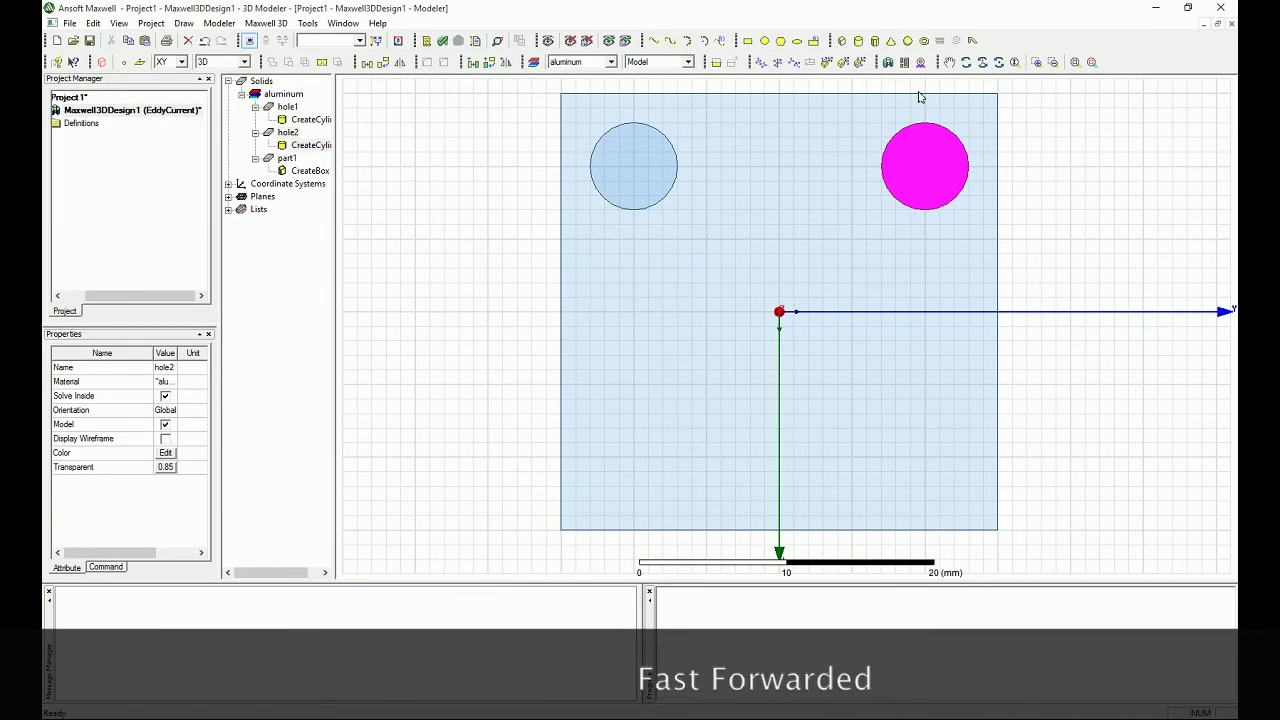
# Draw a third cylinder centered at (10, 10, 0) mm, radius 3 mm and height 2 mm, and name it hole3
pyautogui.click(907, 41)
pyautogui.click(924, 457)
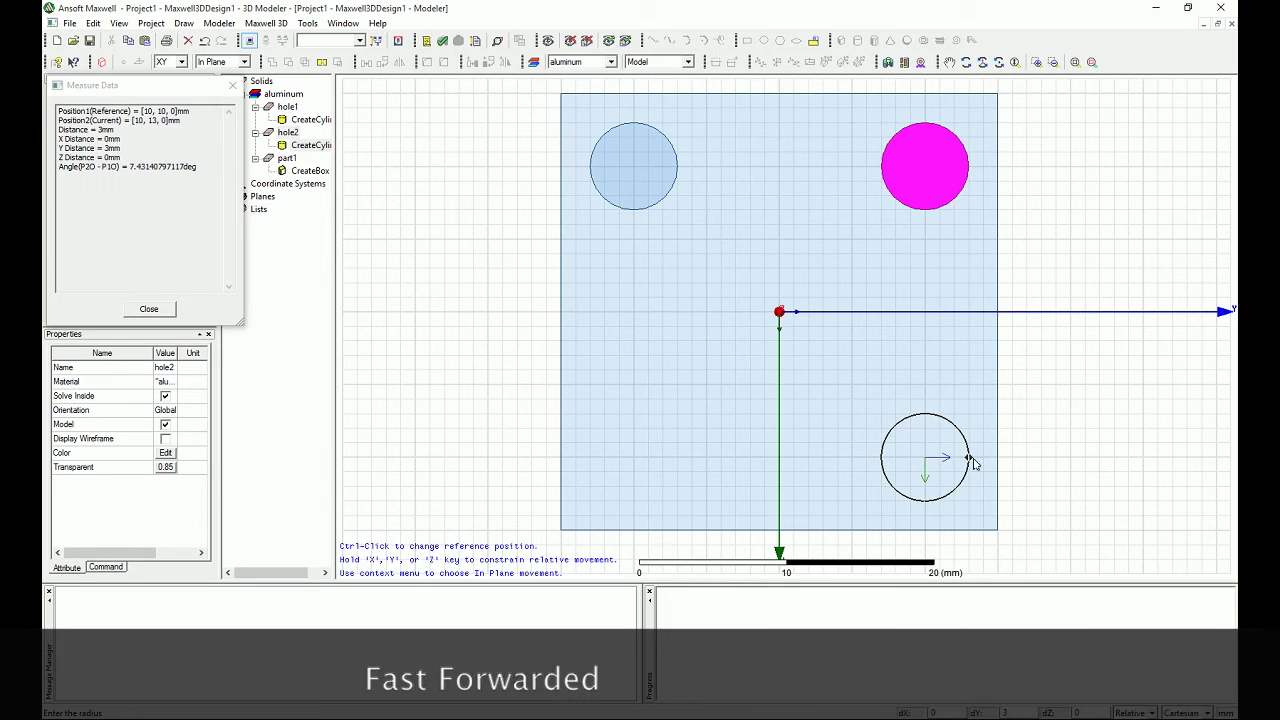
pyautogui.click(970, 459)
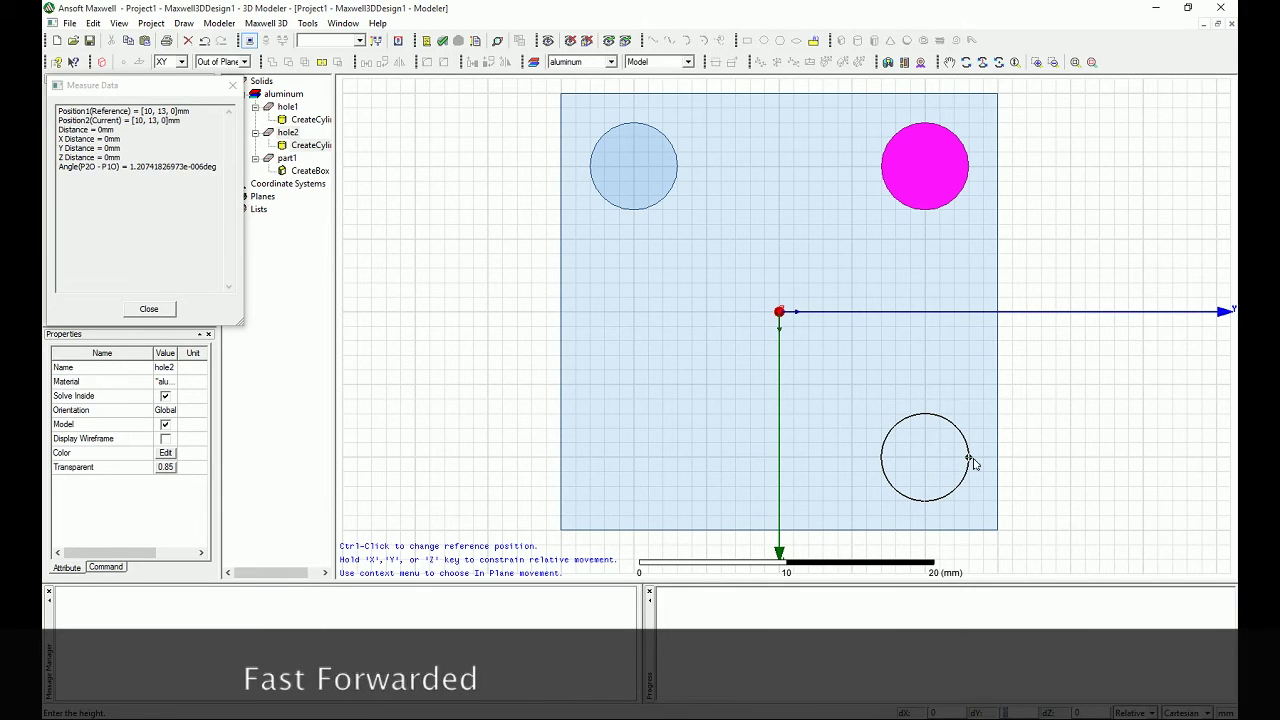
pyautogui.click(972, 460)
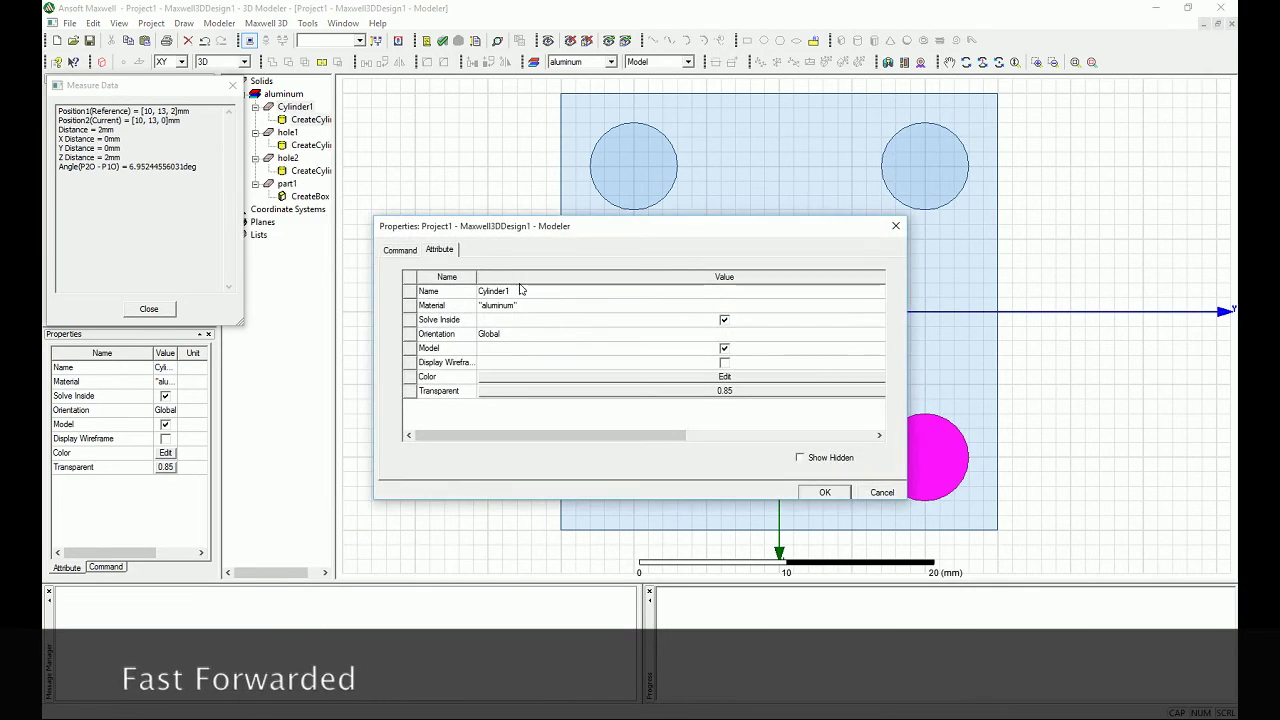
pyautogui.click(519, 289)
pyautogui.write('hole3')
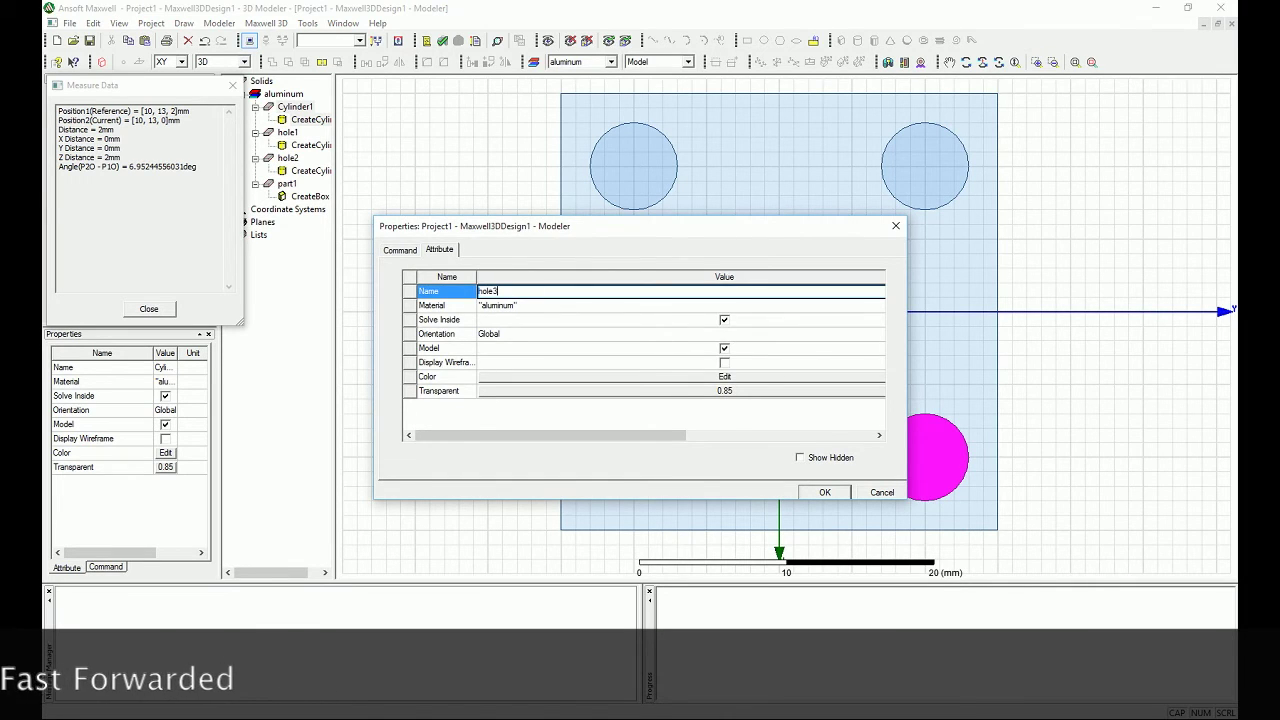
pyautogui.press('Return')
pyautogui.click(825, 492)
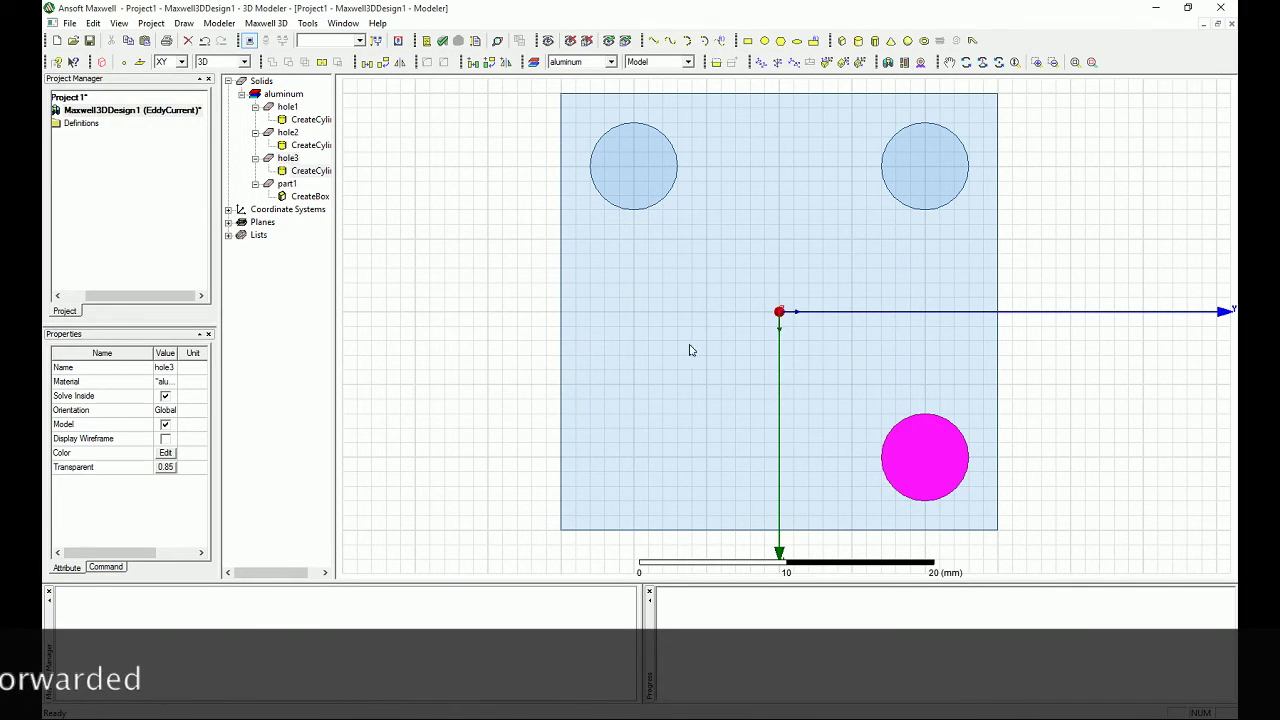
# Draw a fourth cylinder centered at (10, -10, 0) mm, radius 3 mm and height 2 mm, and name it hole4
pyautogui.click(895, 40)
pyautogui.click(633, 457)
pyautogui.click(677, 460)
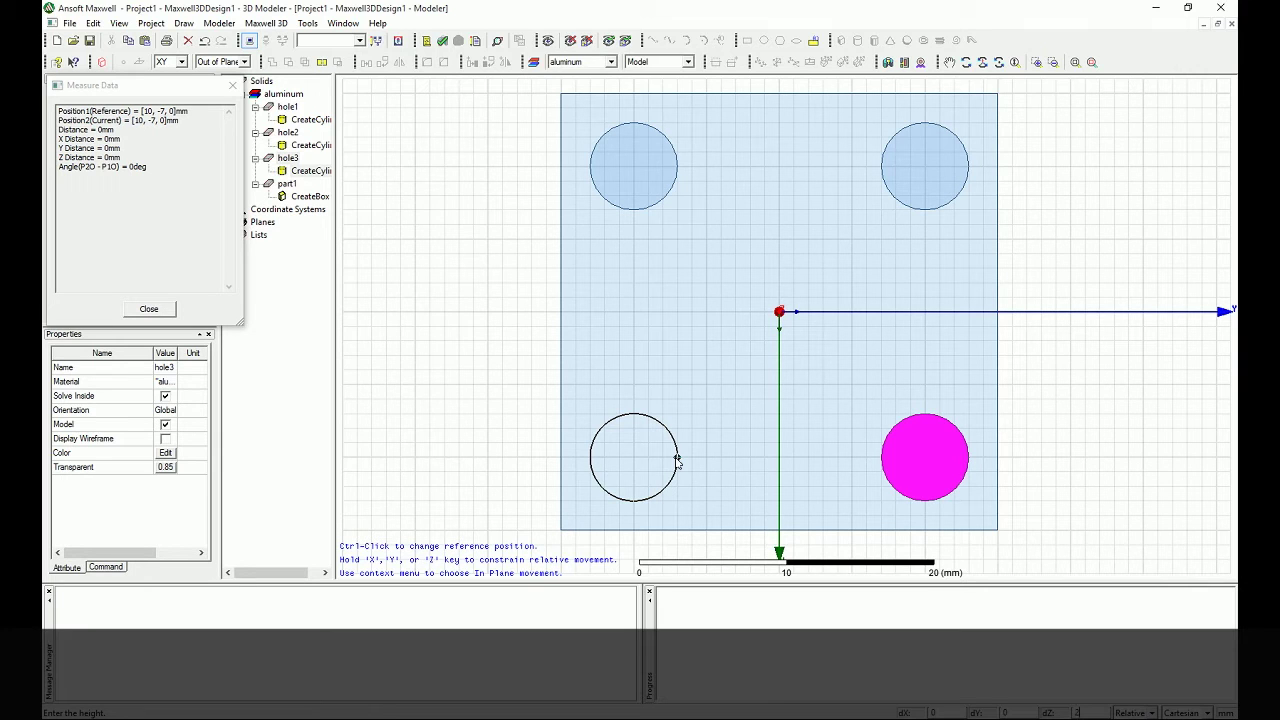
pyautogui.press('Return')
pyautogui.click(558, 292)
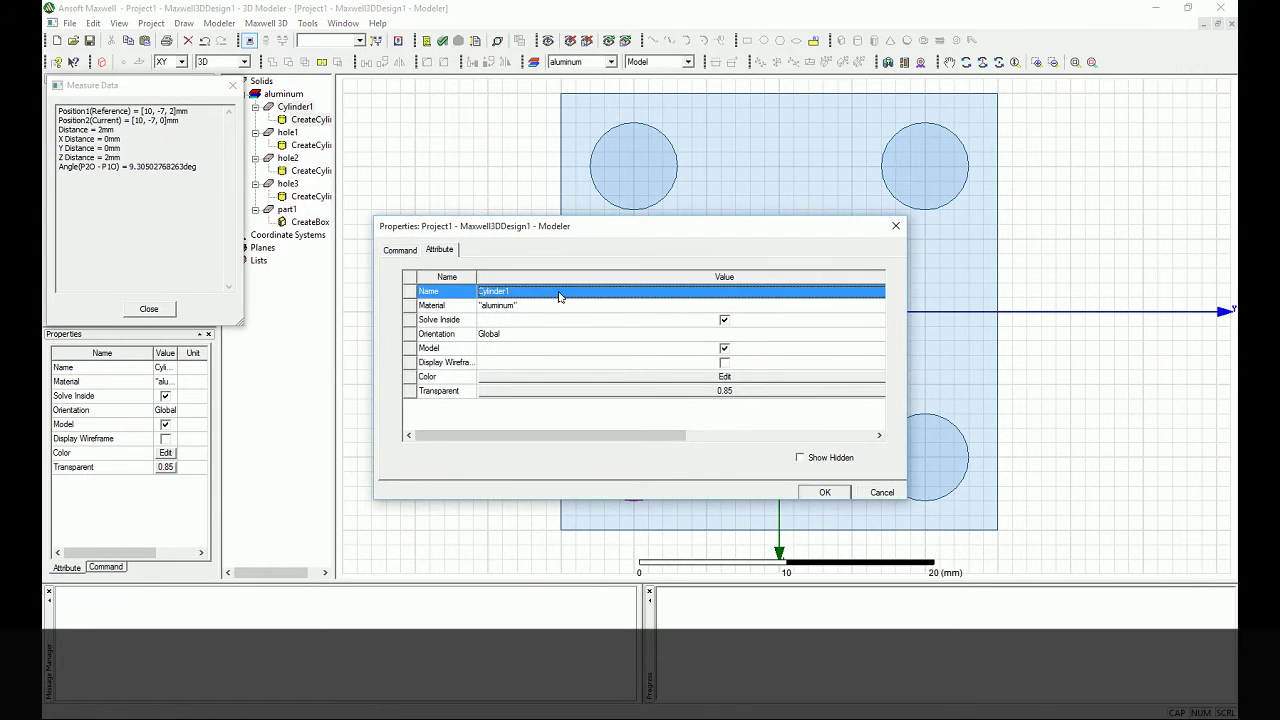
pyautogui.click(563, 291)
pyautogui.write('hole4')
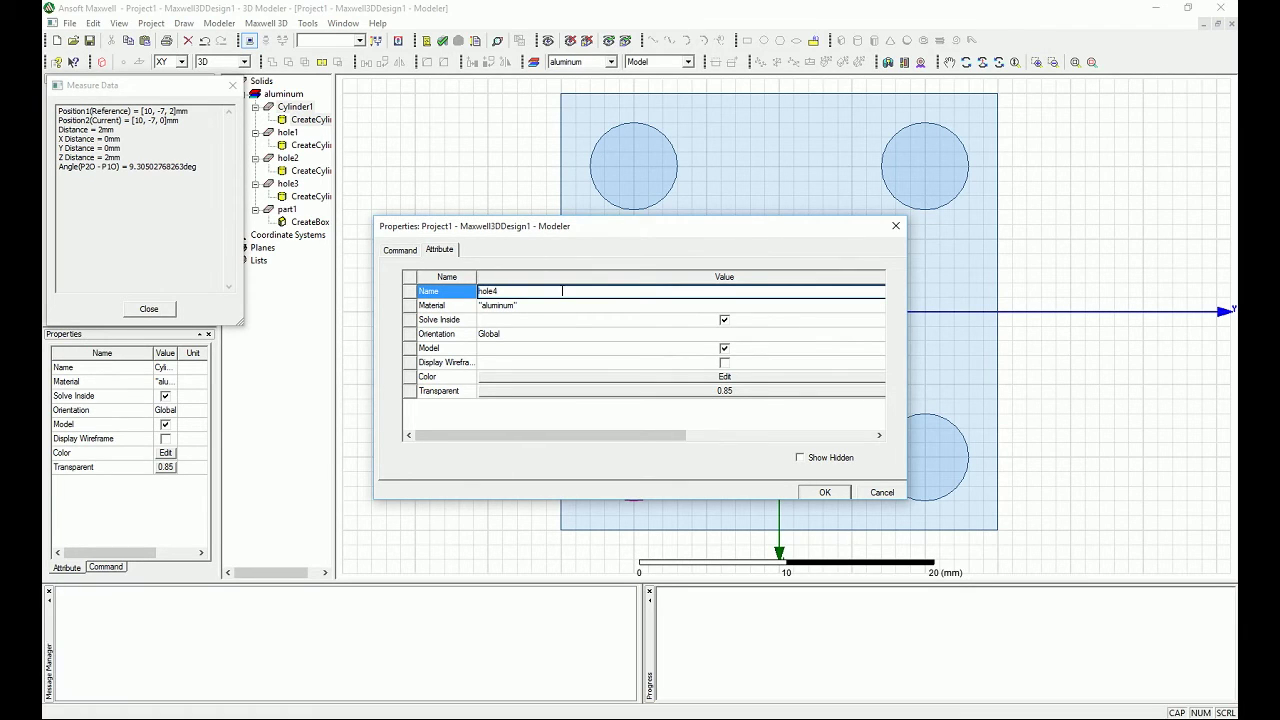
pyautogui.click(812, 496)
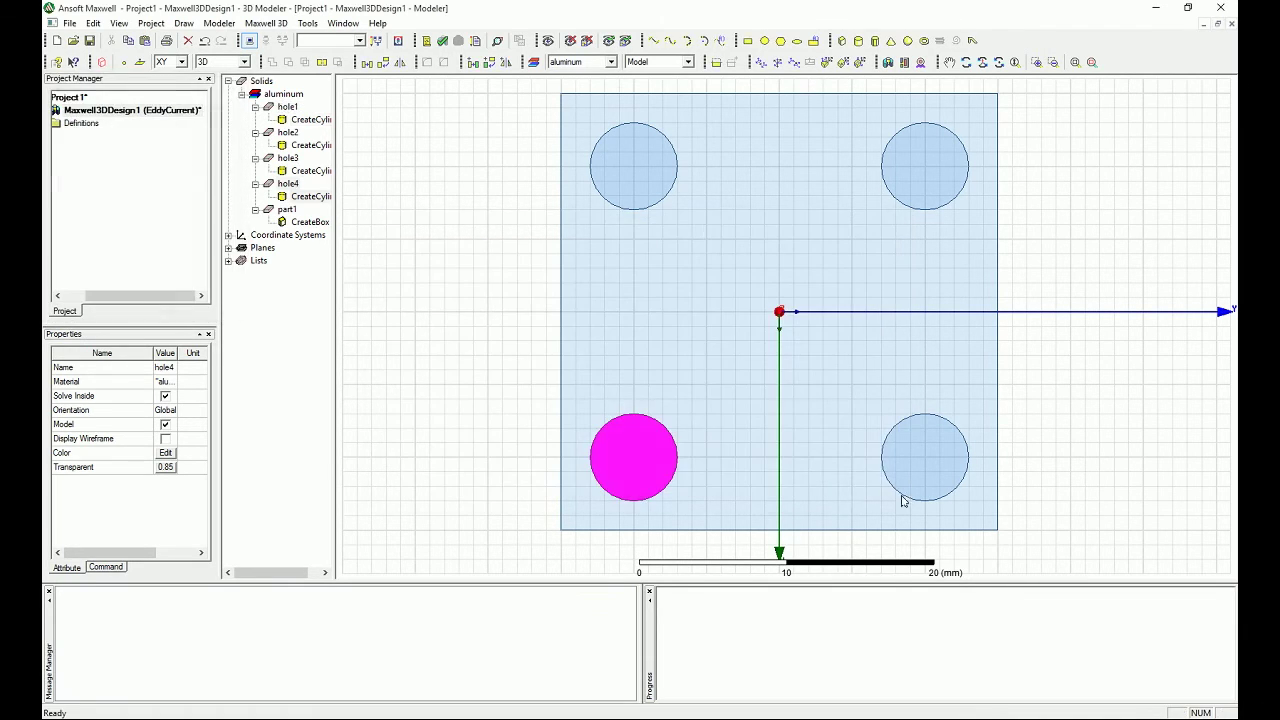
pyautogui.click(1075, 425)
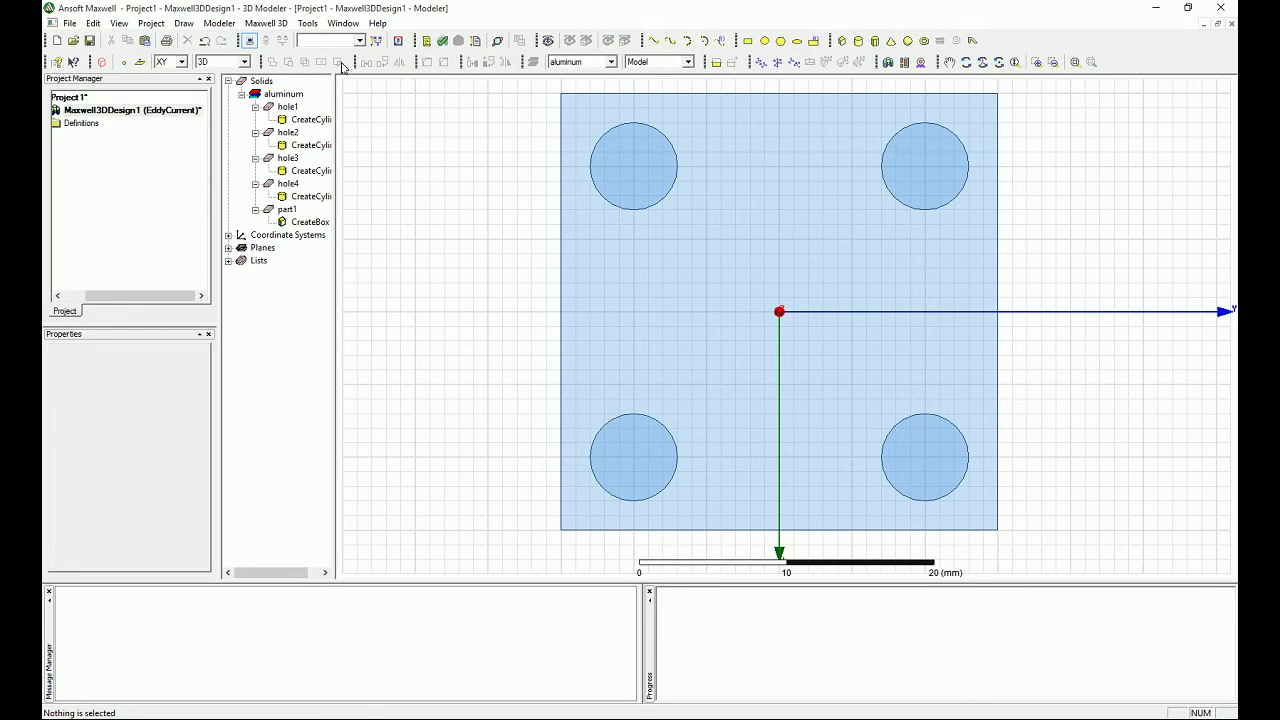
pyautogui.click(284, 211)
pyautogui.press('Left')
pyautogui.press('Left')
pyautogui.press('Left')
pyautogui.press('Left')
pyautogui.press('Left')
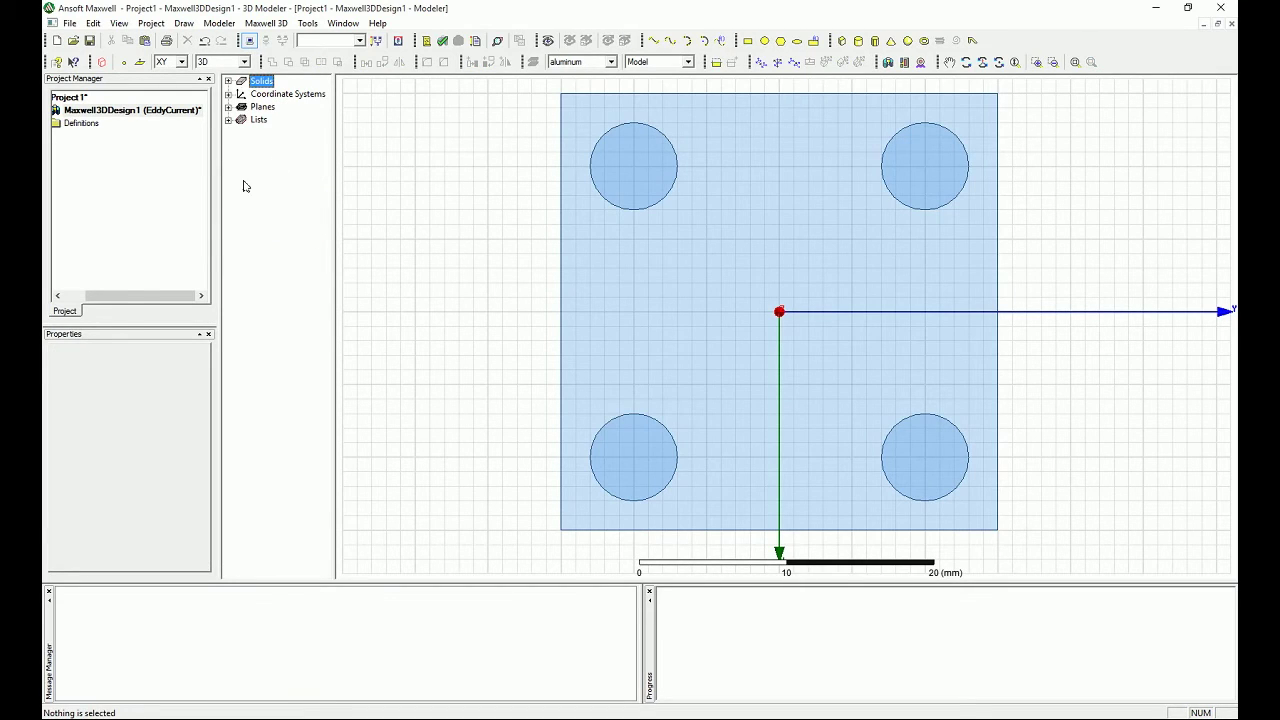
pyautogui.click(228, 81)
pyautogui.click(242, 94)
# Subtract hole1, hole2, hole3 and hole4 from part1 without cloning the tool objects
pyautogui.click(285, 210)
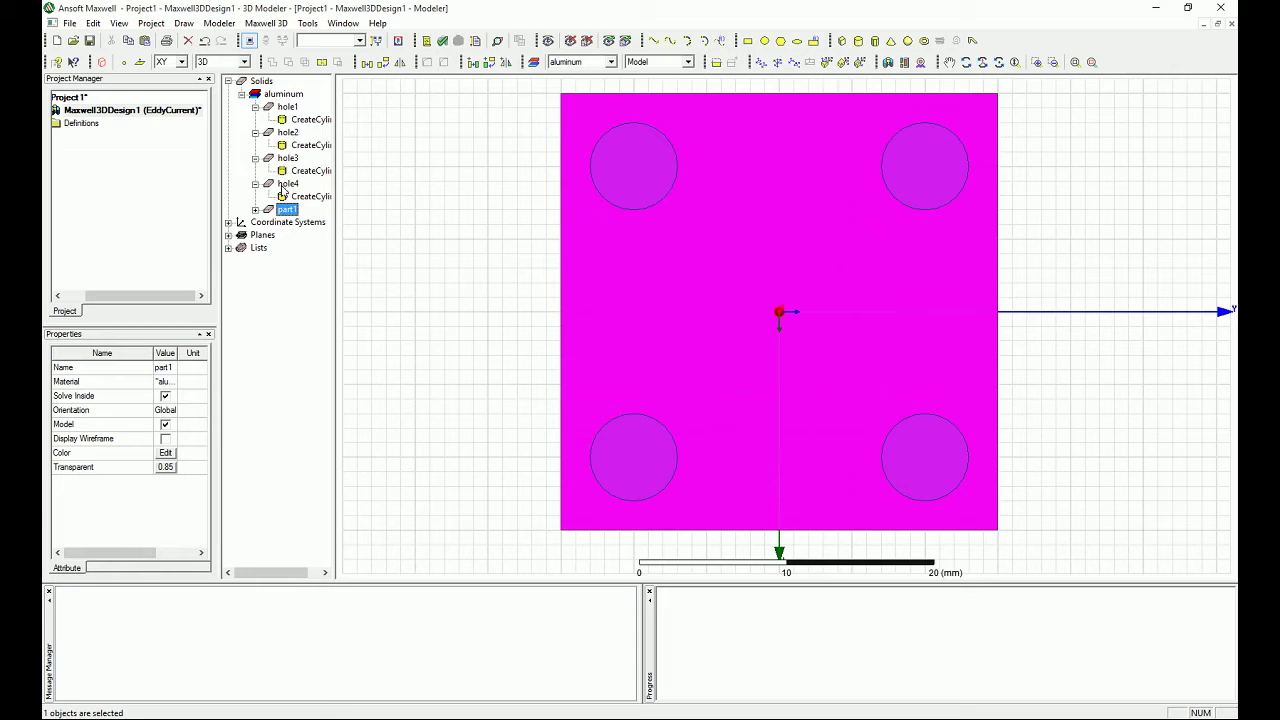
pyautogui.keyDown('ctrl'); pyautogui.click(286, 107); pyautogui.keyUp('ctrl')
pyautogui.keyDown('ctrl'); pyautogui.click(287, 132); pyautogui.keyUp('ctrl')
pyautogui.keyDown('ctrl'); pyautogui.click(287, 158); pyautogui.keyUp('ctrl')
pyautogui.keyDown('ctrl'); pyautogui.click(287, 184); pyautogui.keyUp('ctrl')
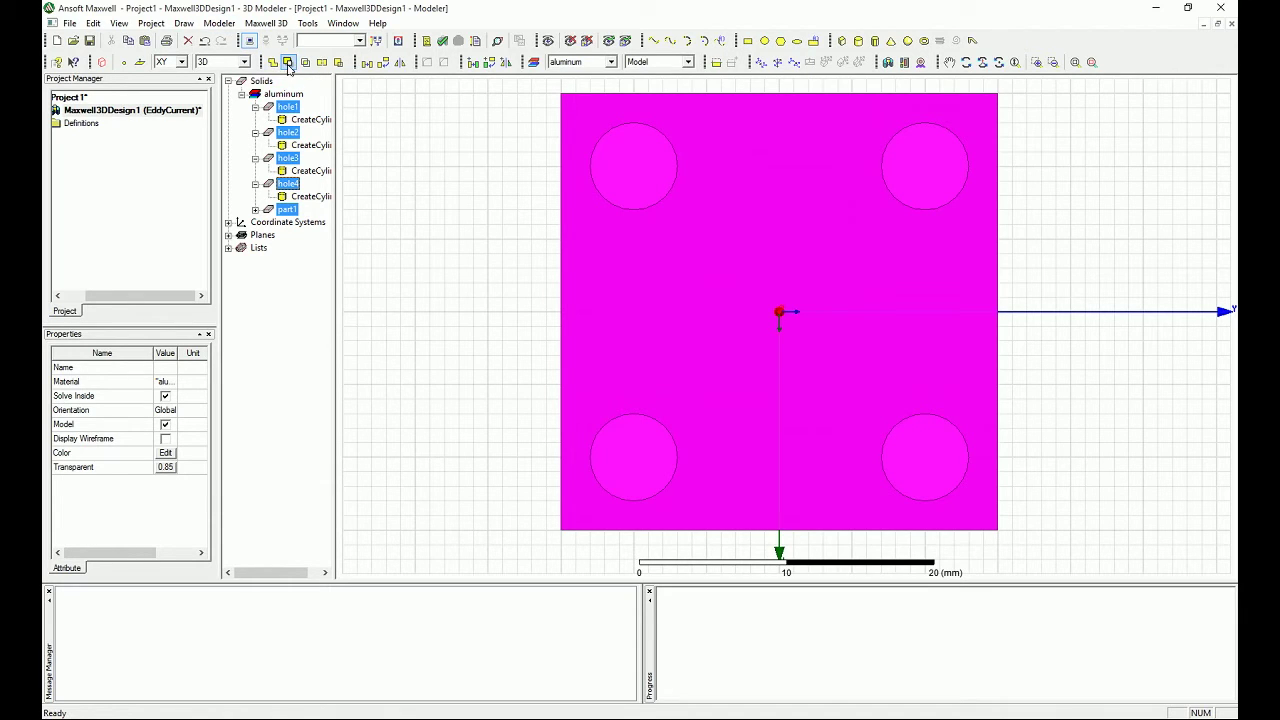
pyautogui.click(219, 23)
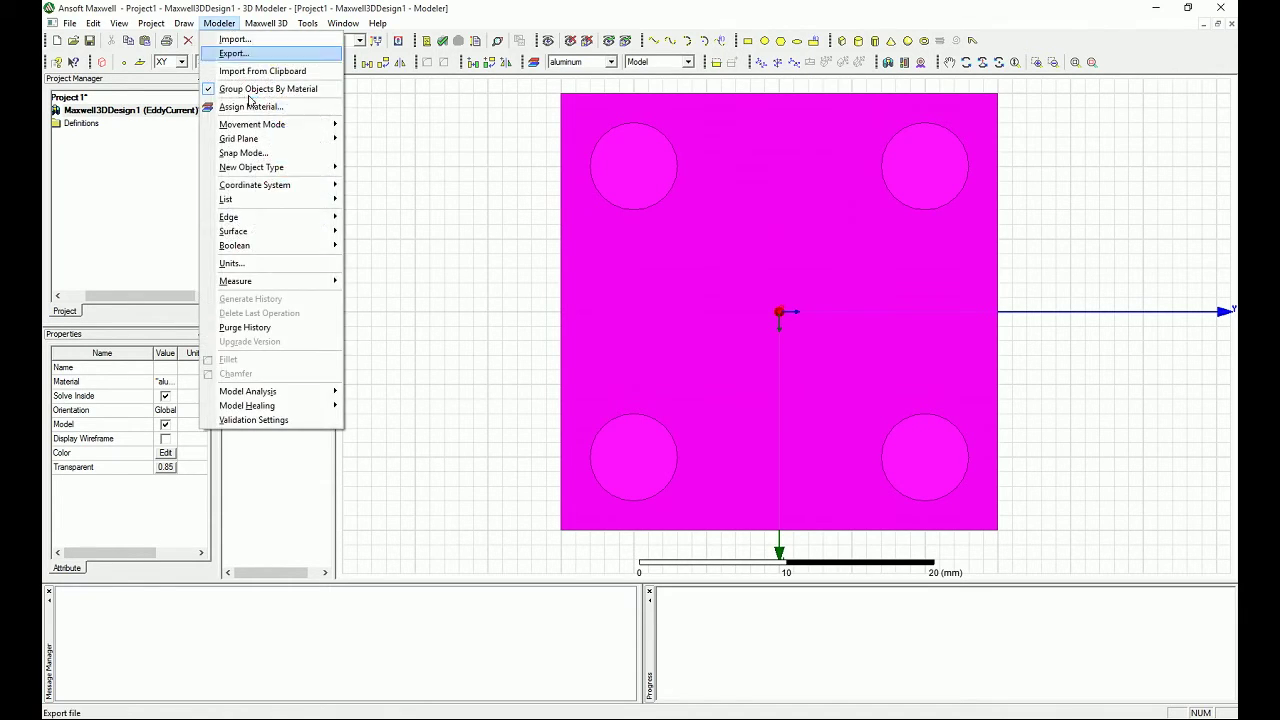
pyautogui.moveTo(320, 245)
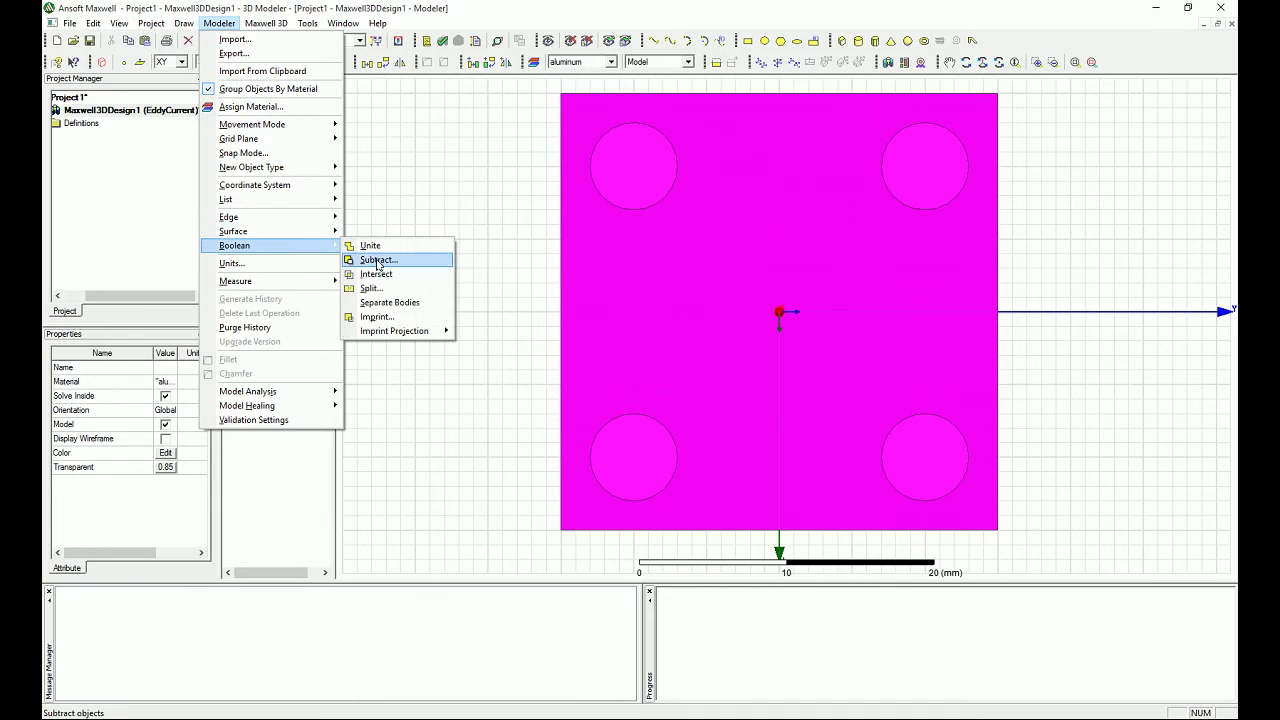
pyautogui.click(378, 261)
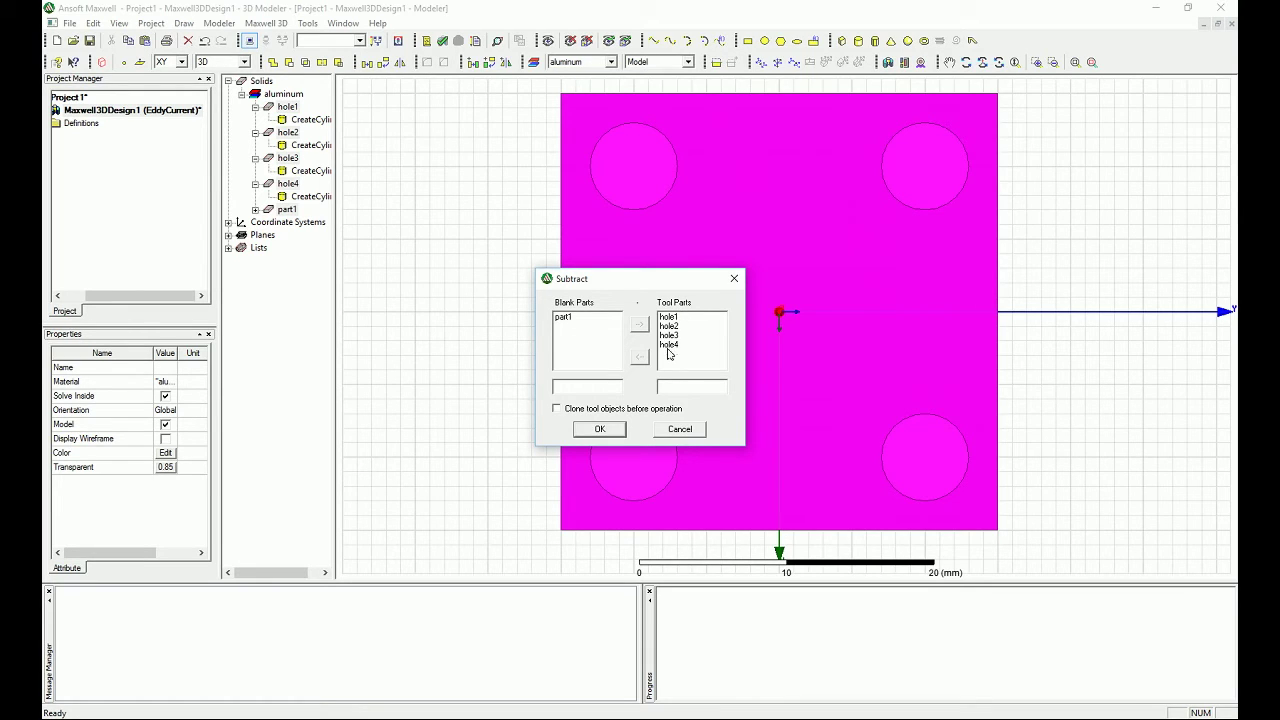
pyautogui.click(584, 318)
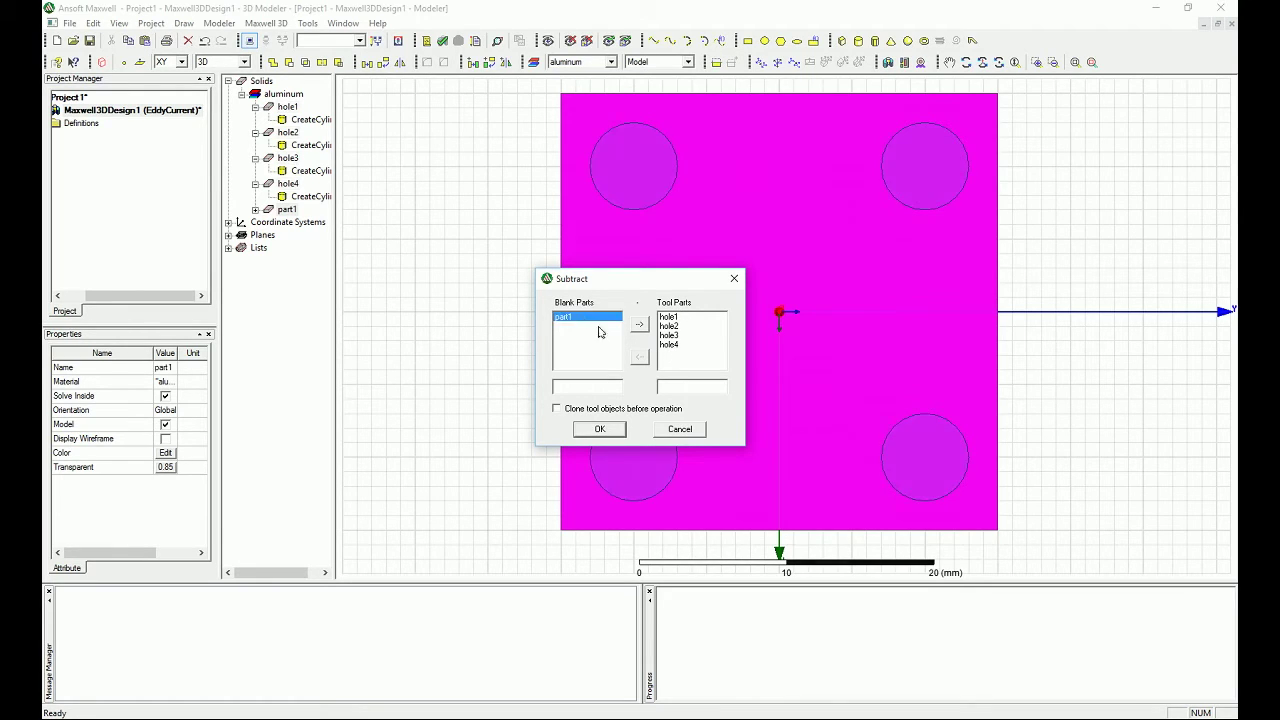
pyautogui.click(601, 430)
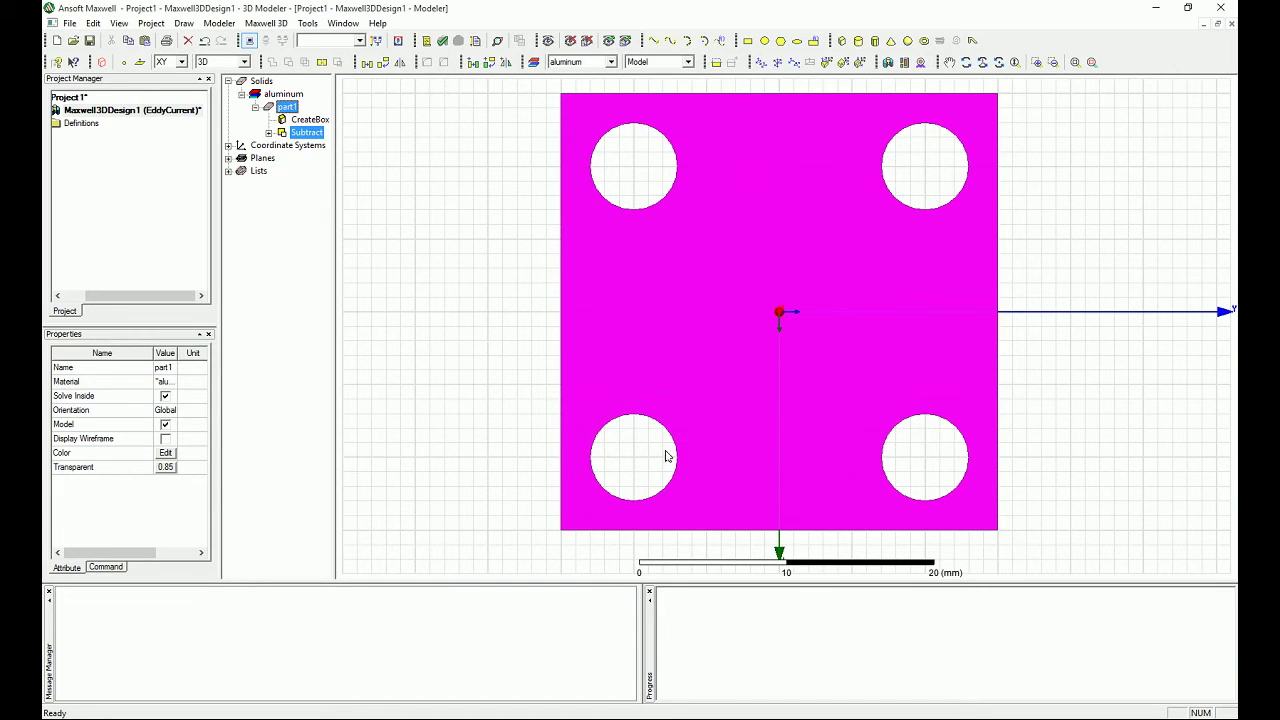
pyautogui.click(1012, 381)
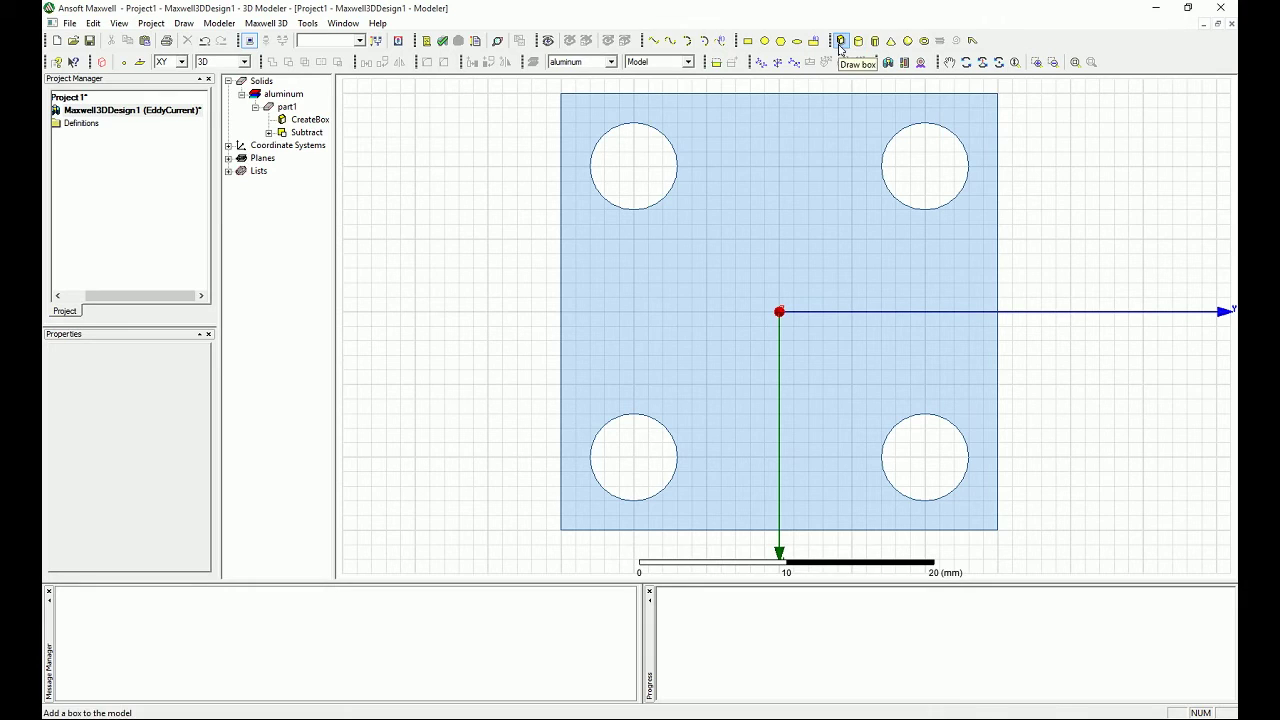
# Draw a box from (-10, -10, 0) to (10, 10, 0) mm with a height of 5 mm and name it coil
pyautogui.click(840, 42)
pyautogui.click(633, 165)
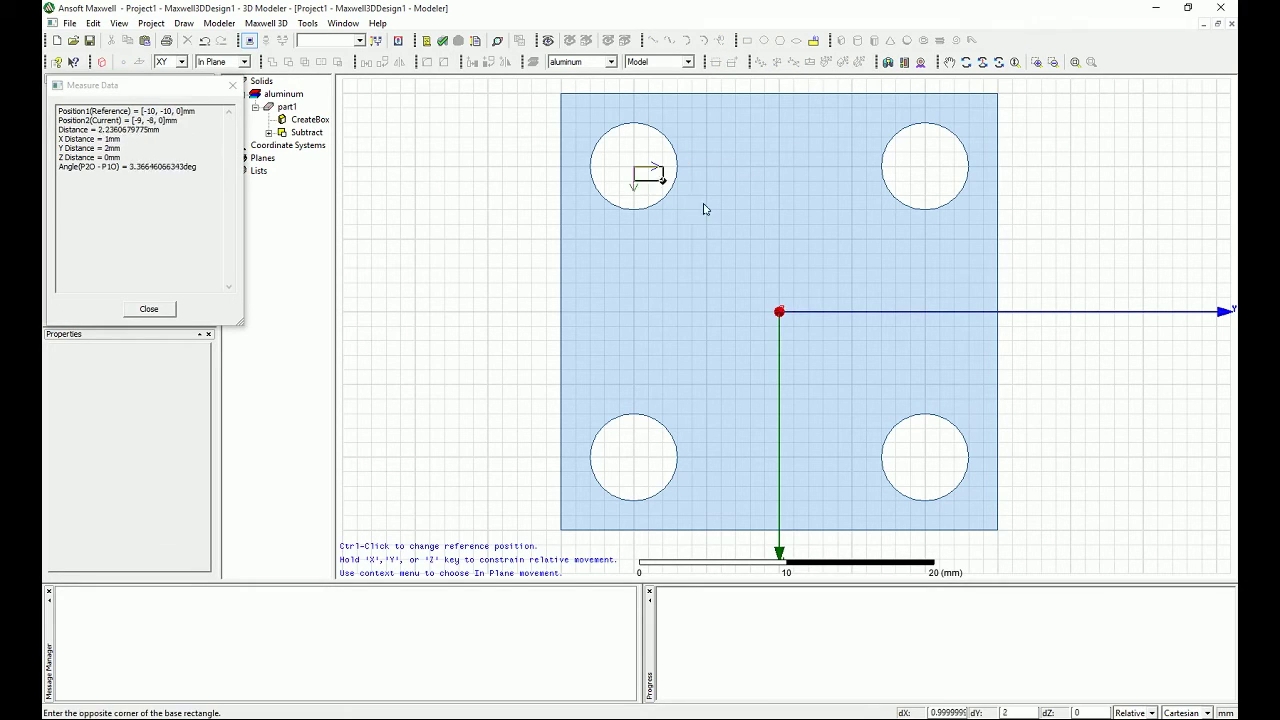
pyautogui.click(925, 457)
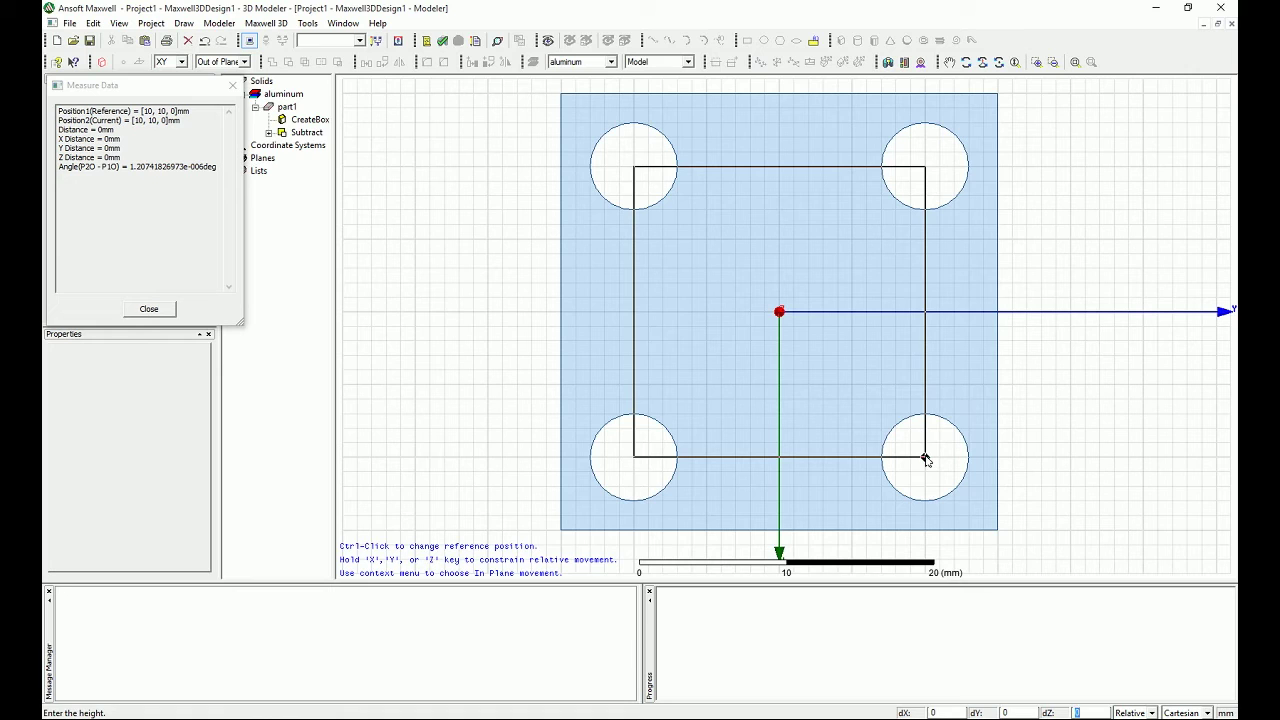
pyautogui.write('5')
pyautogui.press('Return')
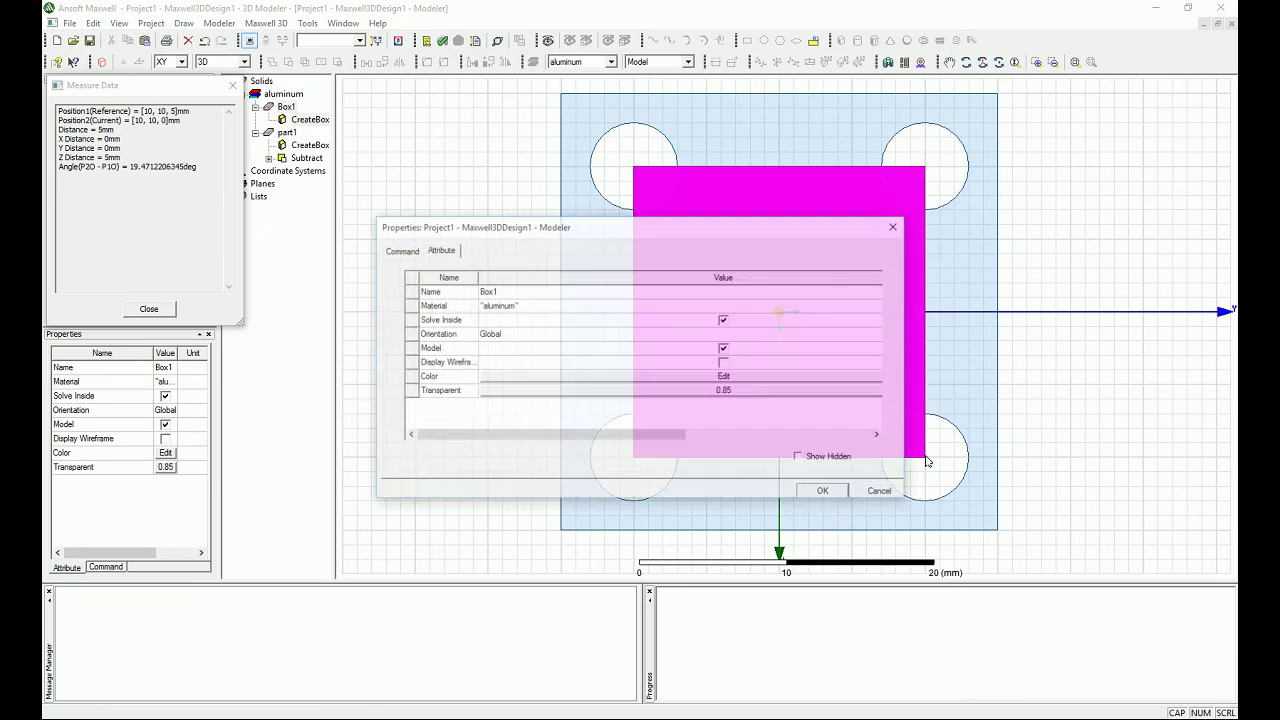
pyautogui.click(500, 290)
pyautogui.write('coil')
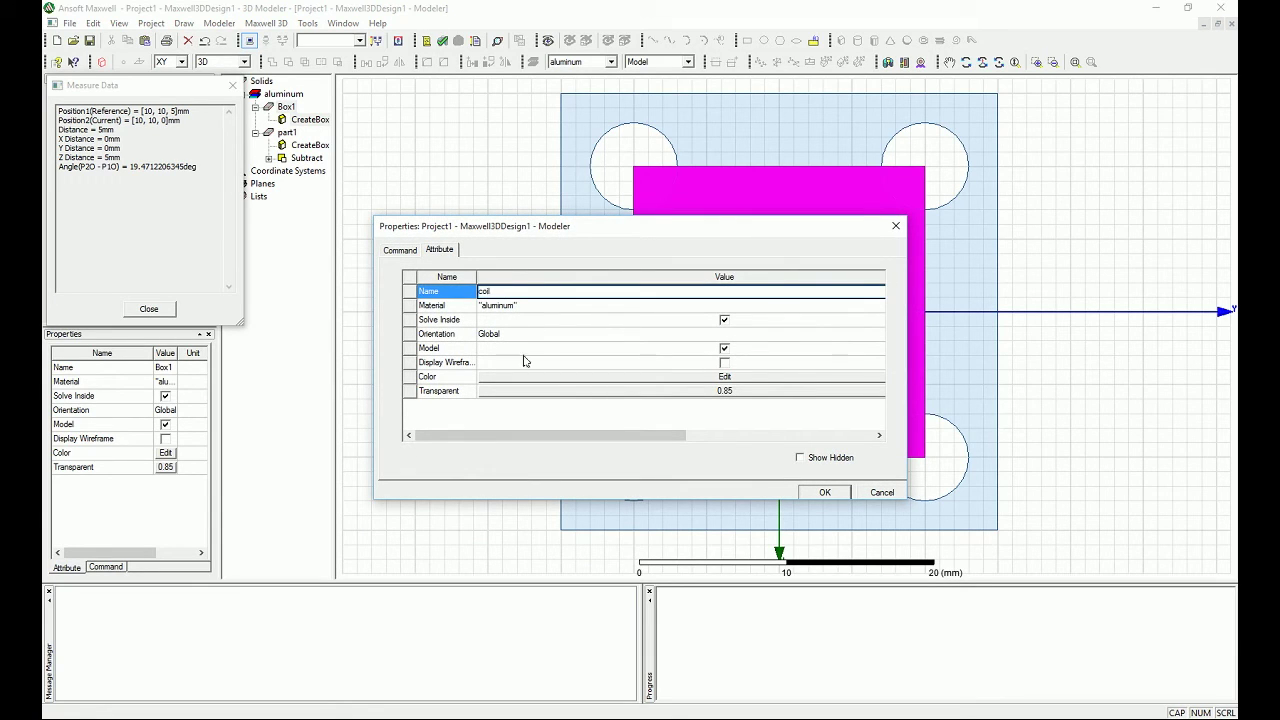
# Assign copper from the material library to the coil box
pyautogui.click(503, 307)
pyautogui.click(509, 343)
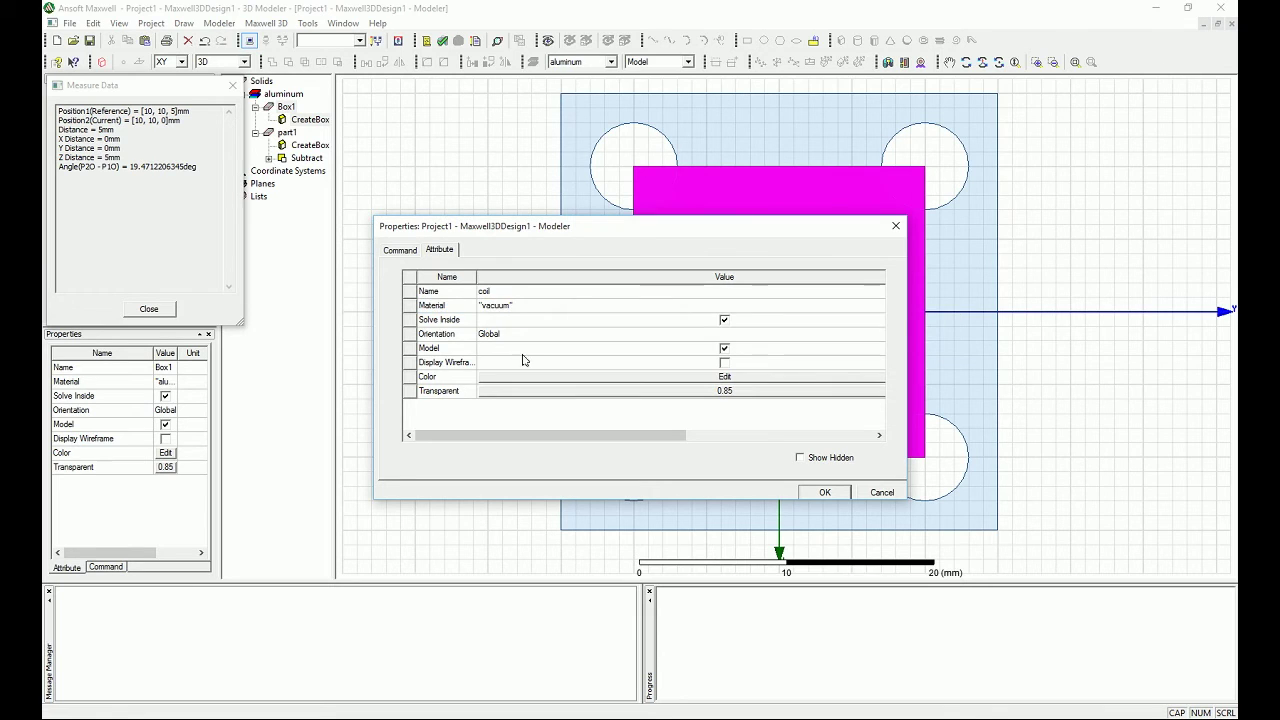
pyautogui.click(498, 306)
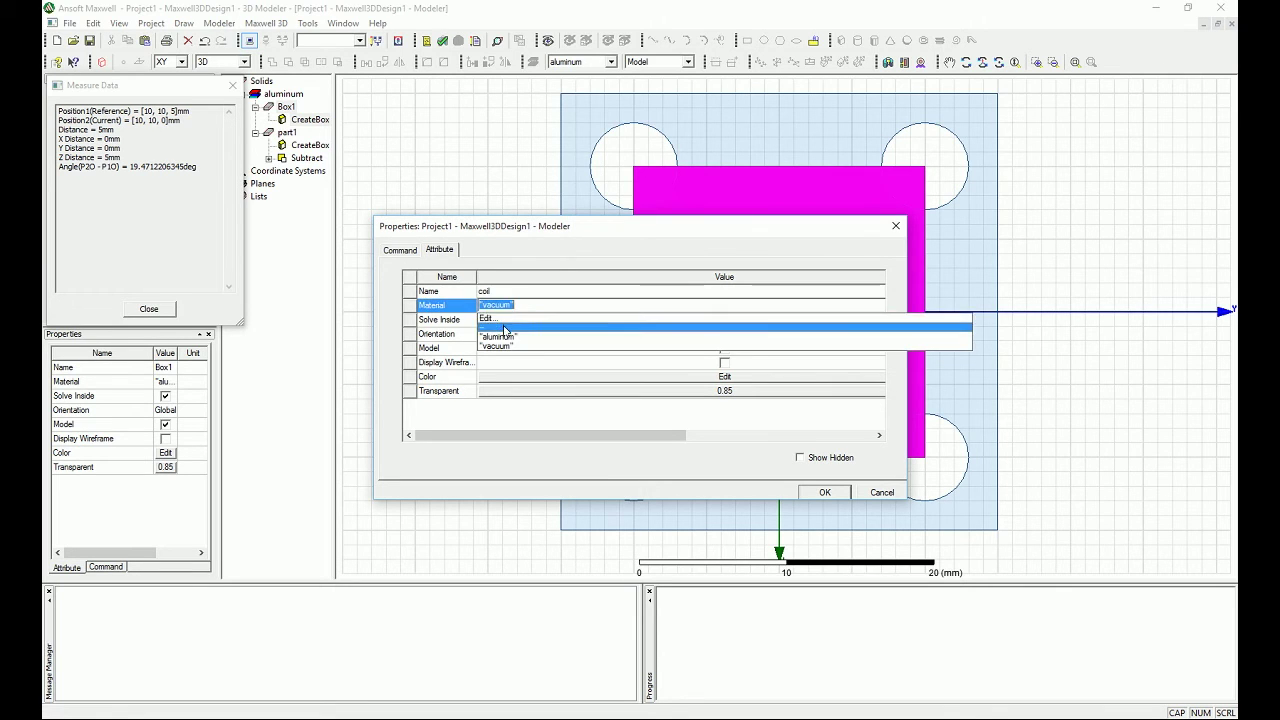
pyautogui.click(503, 320)
pyautogui.write('cop')
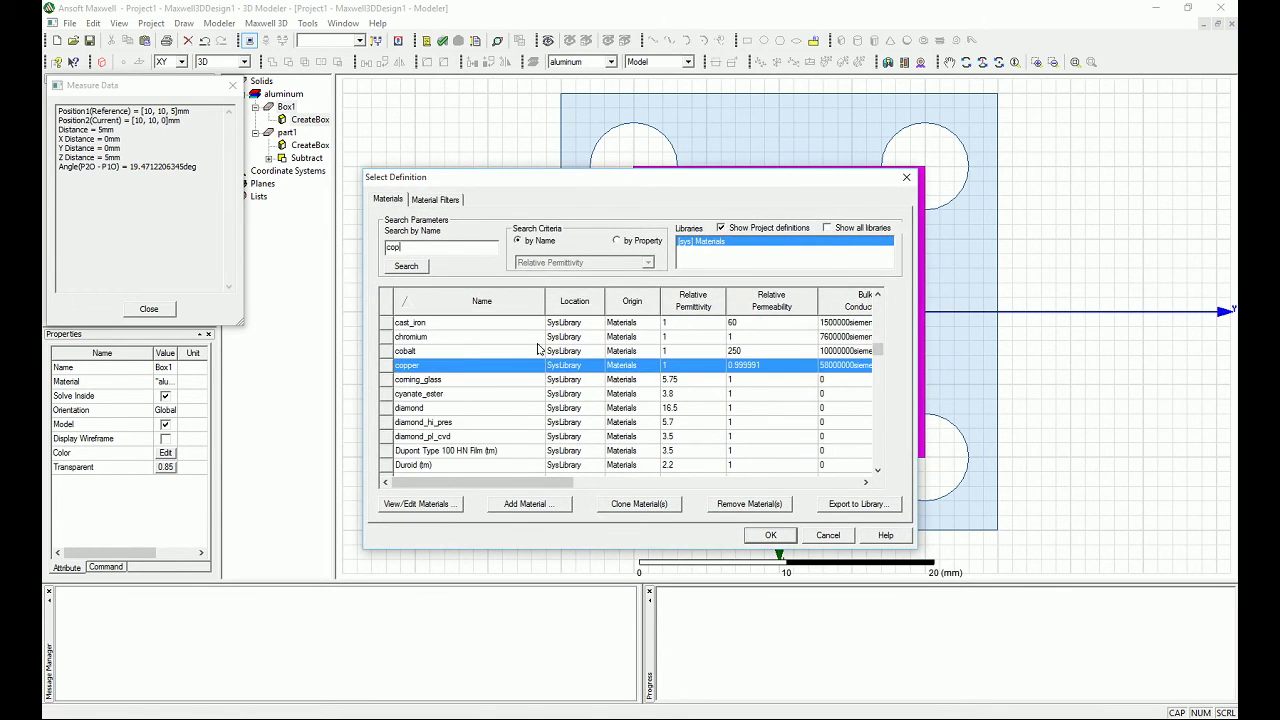
pyautogui.click(771, 538)
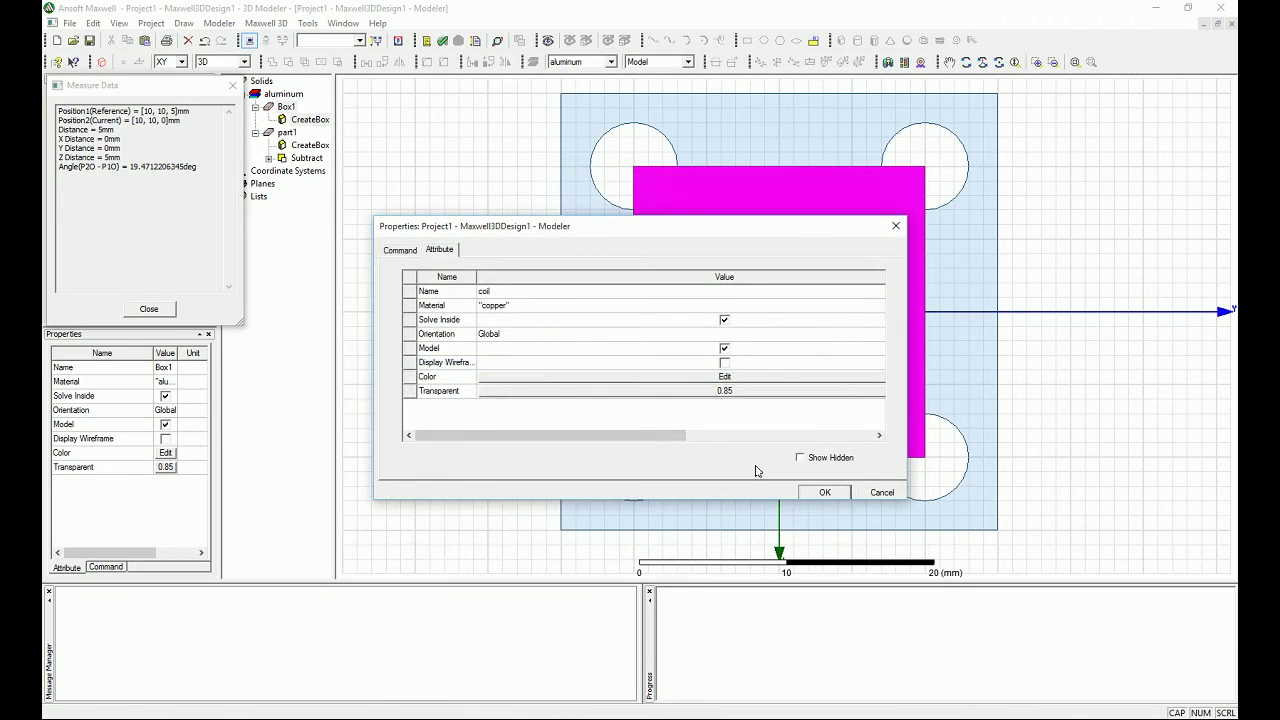
# Set the coil's display color to orange with RGB values 255, 156, 21
pyautogui.click(400, 251)
pyautogui.click(438, 251)
pyautogui.click(591, 376)
pyautogui.click(674, 291)
pyautogui.click(657, 272)
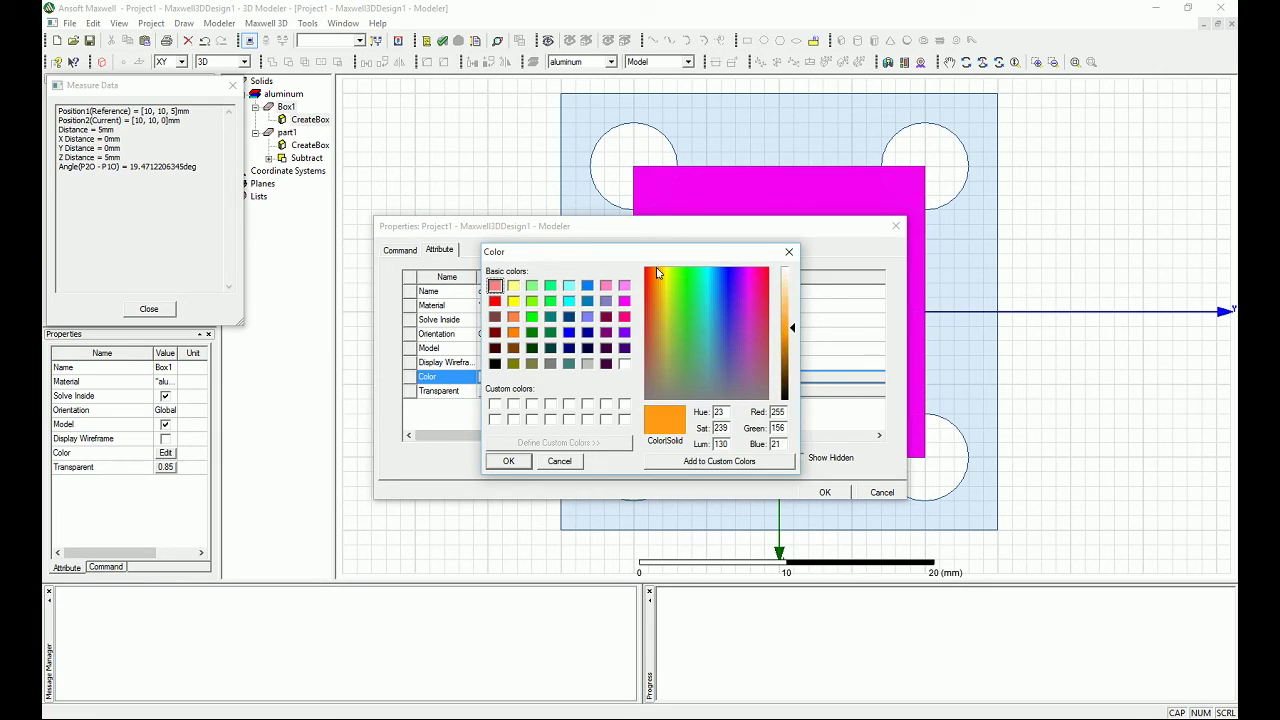
pyautogui.click(700, 461)
pyautogui.click(507, 461)
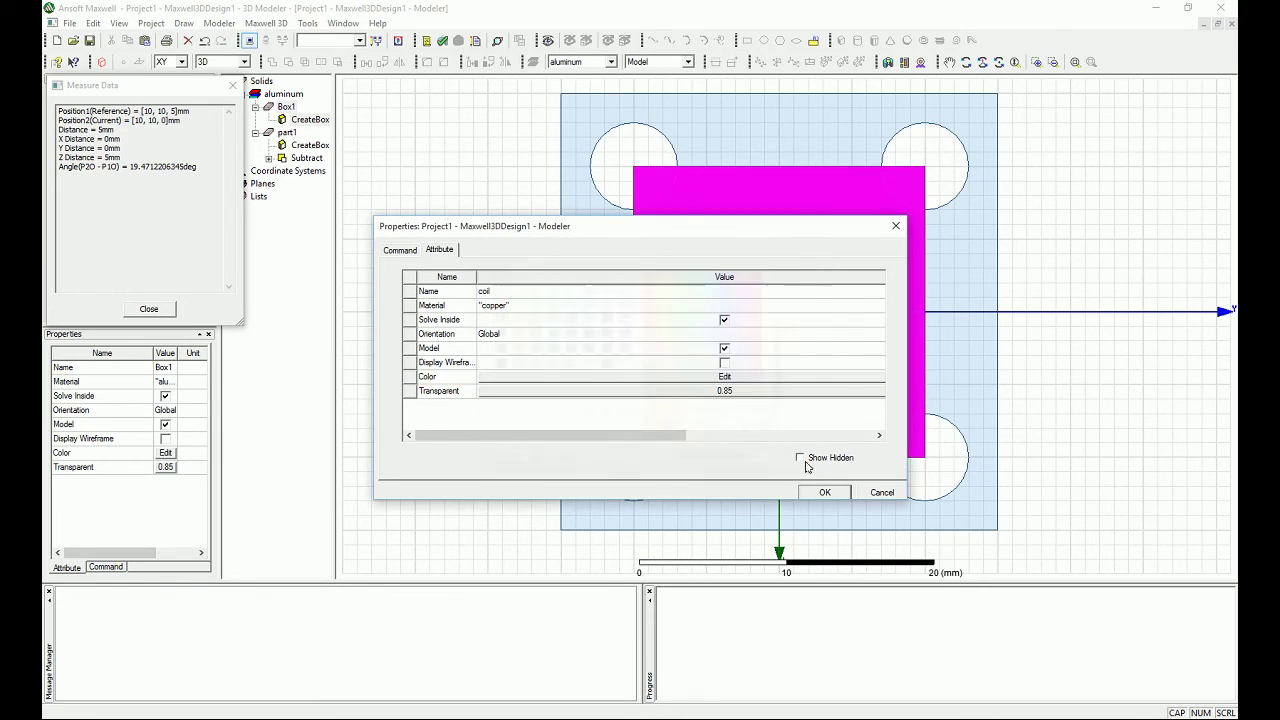
# Set the coil box's position to (-10, -10, 4) mm and apply its properties
pyautogui.click(402, 250)
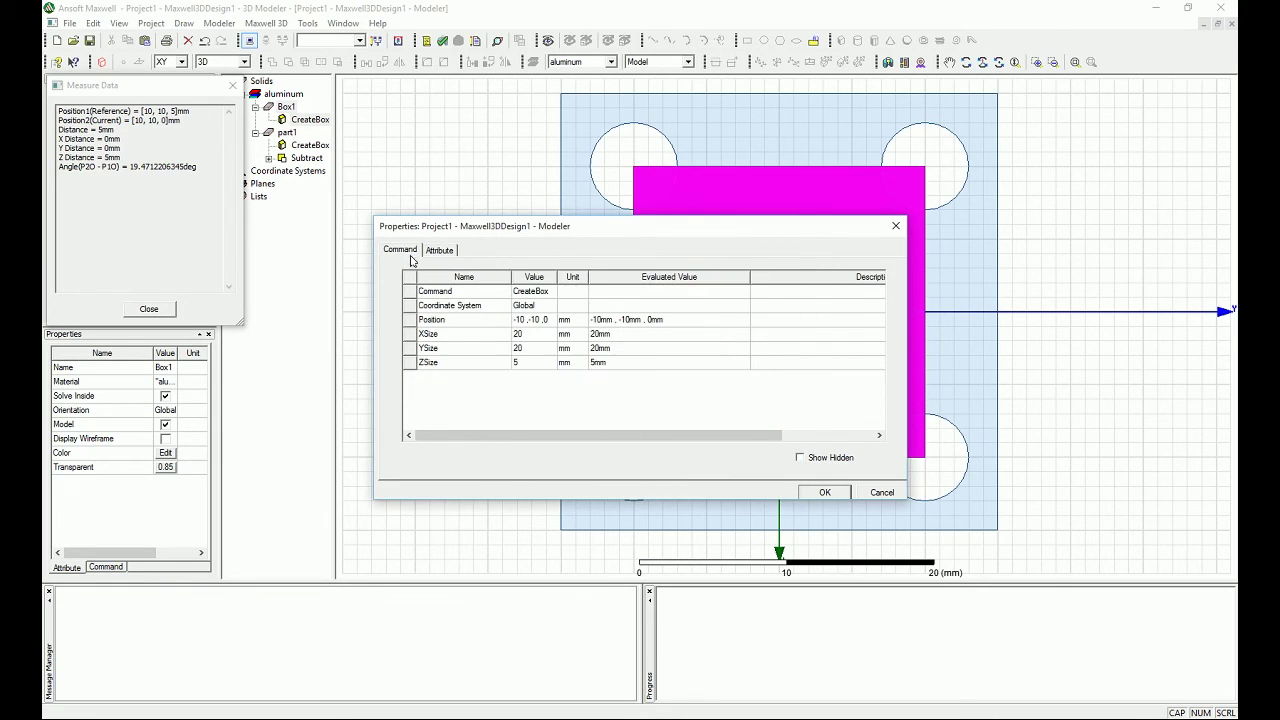
pyautogui.click(549, 322)
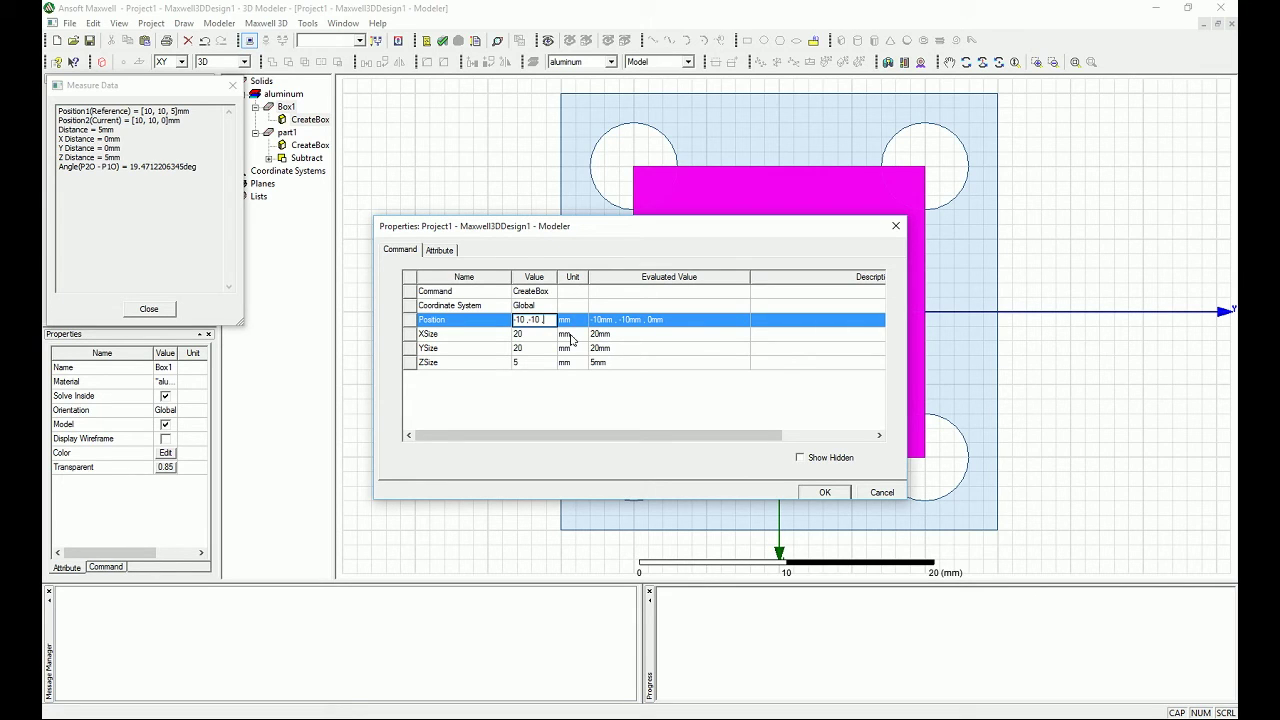
pyautogui.write('4')
pyautogui.click(826, 492)
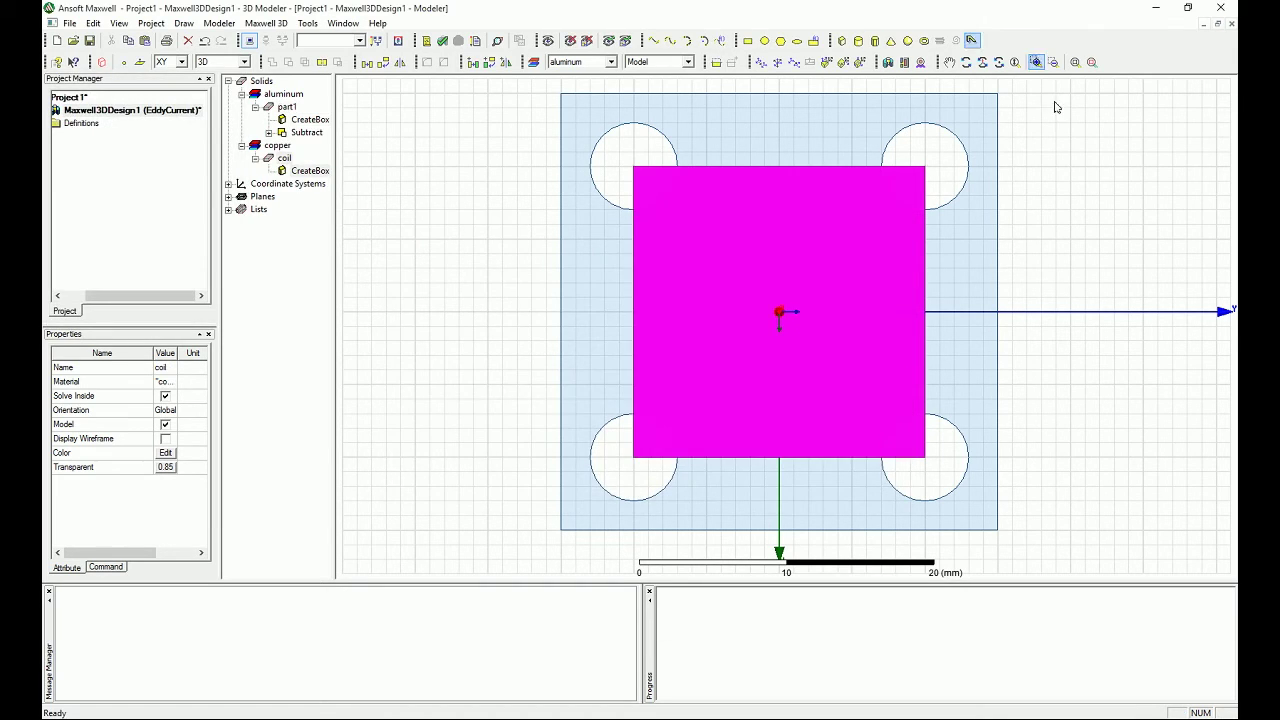
# Examine the coil's placement above the plate from the side and from above
pyautogui.click(998, 62)
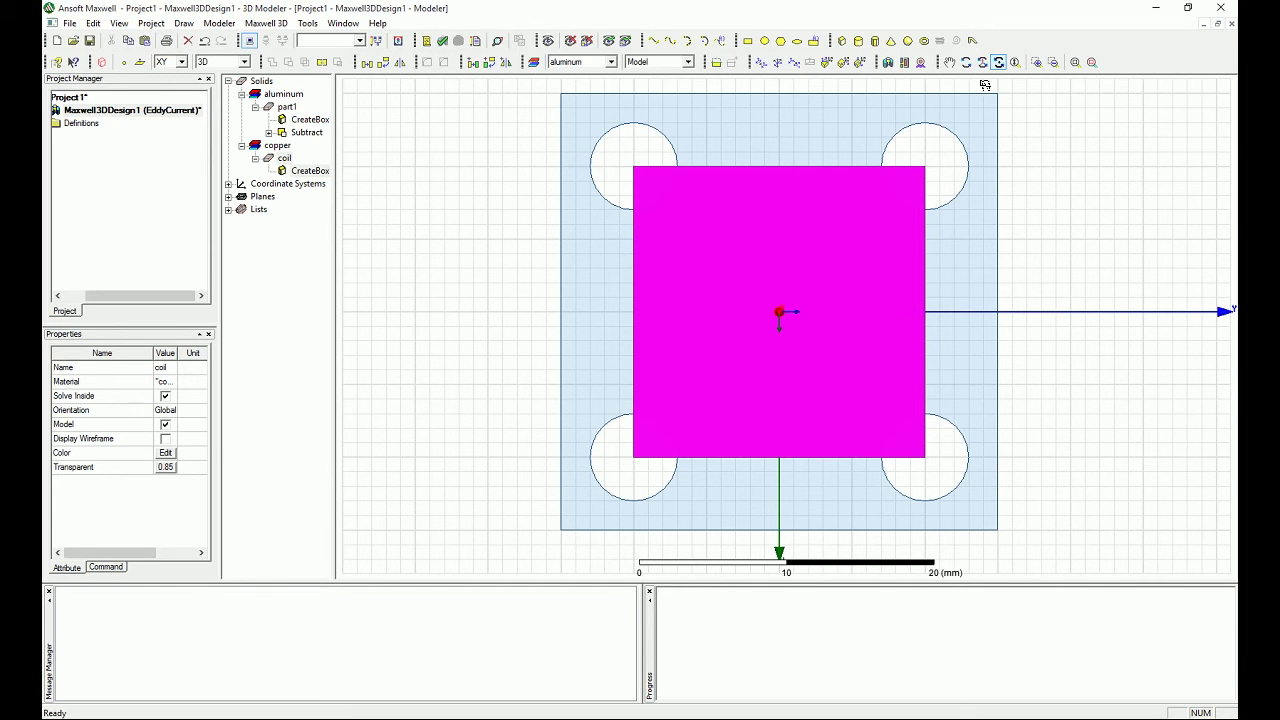
pyautogui.moveTo(911, 297); pyautogui.dragTo(911, 214)
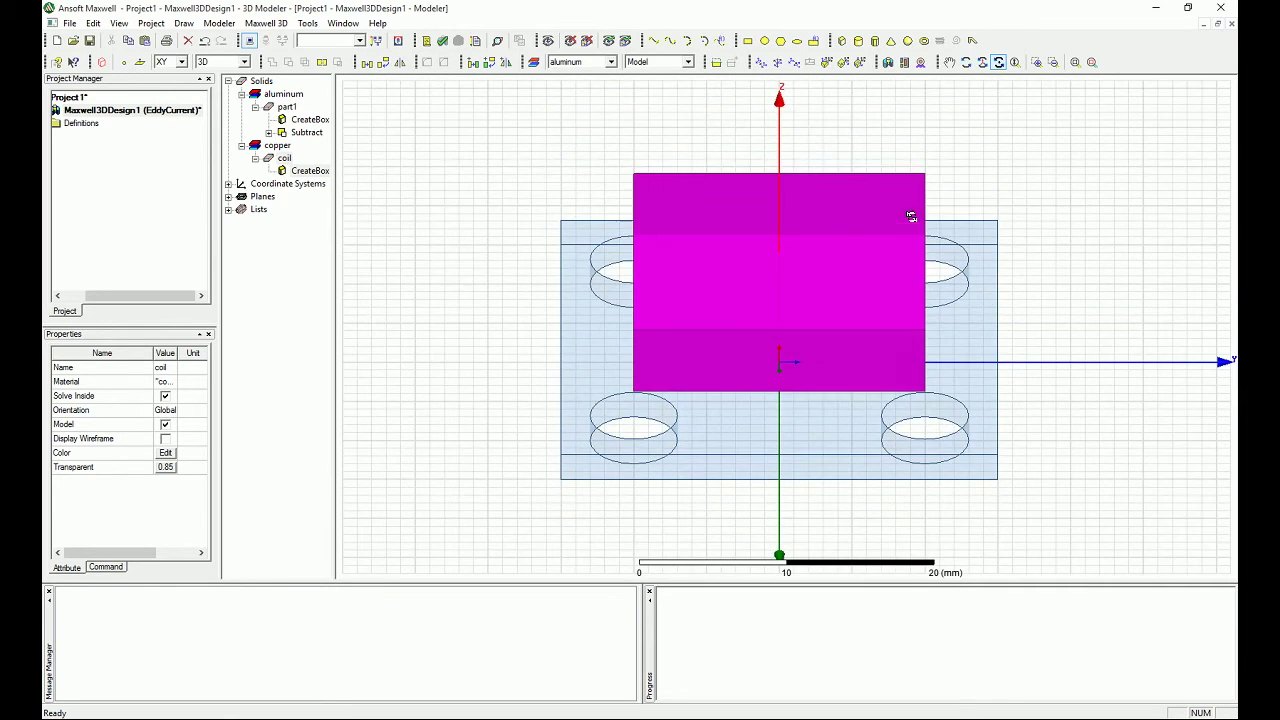
pyautogui.moveTo(919, 370); pyautogui.dragTo(914, 323)
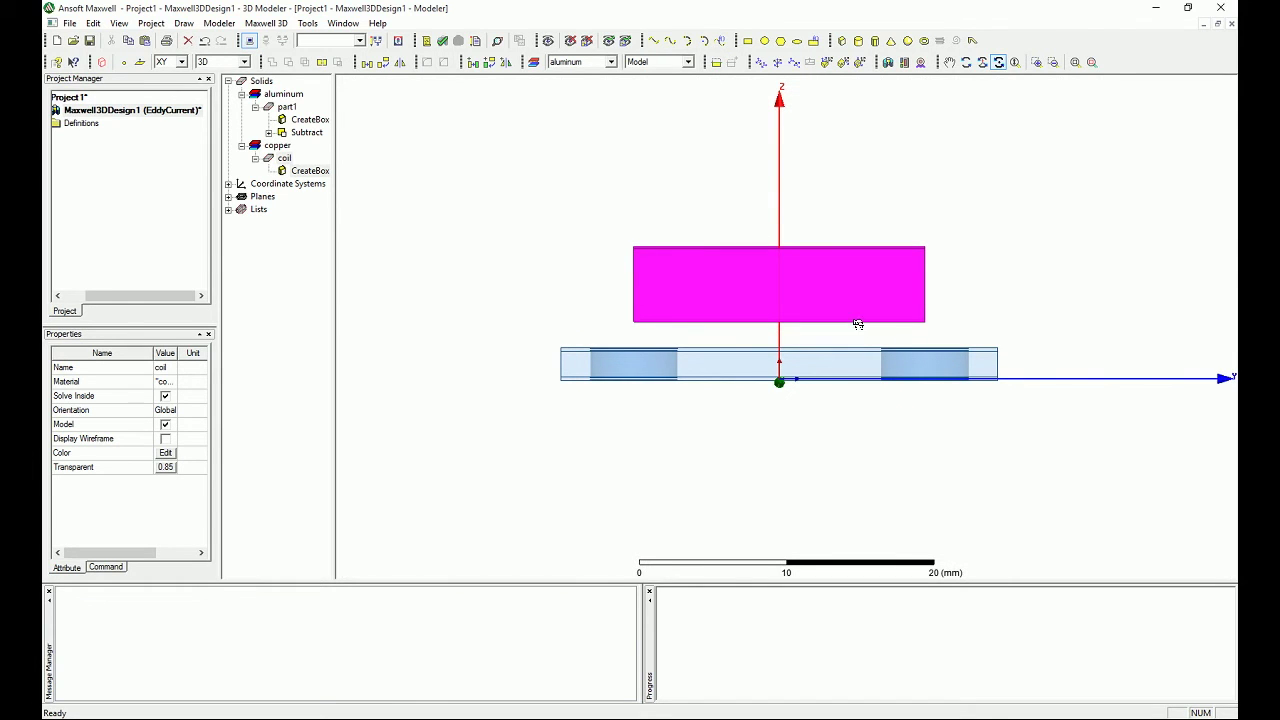
pyautogui.moveTo(814, 340); pyautogui.dragTo(810, 440)
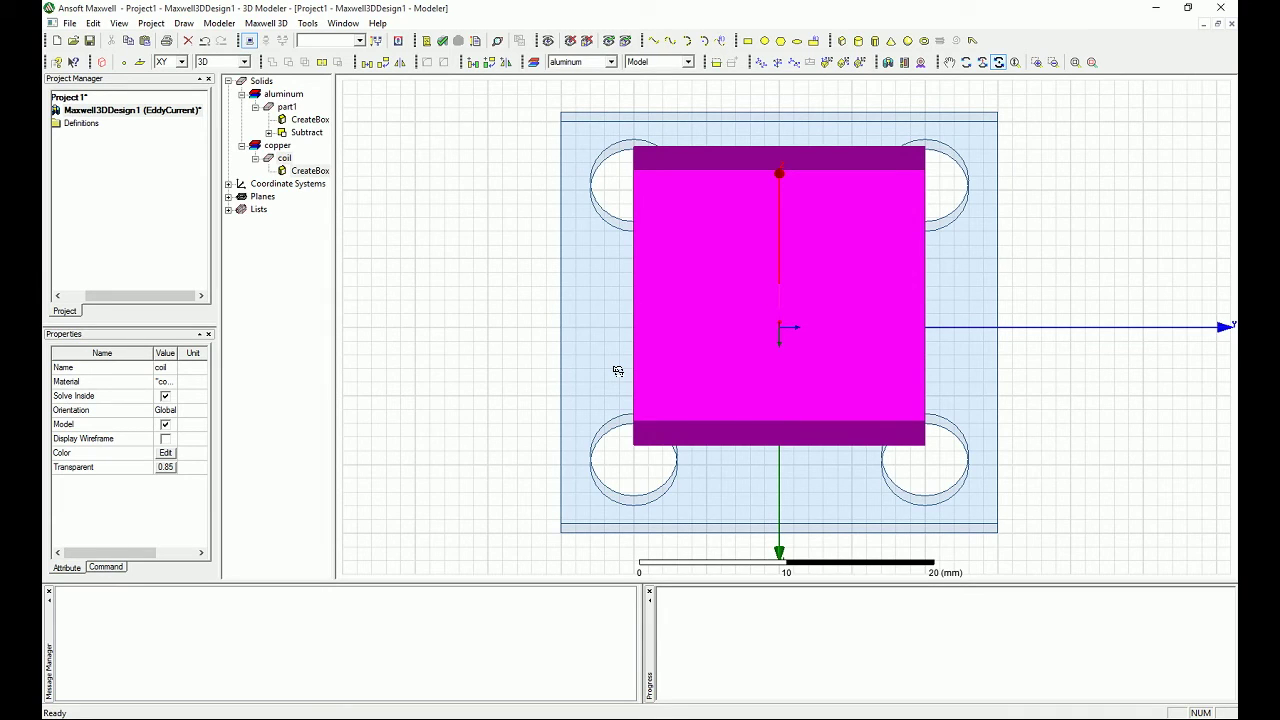
pyautogui.hotkey('alt', '-')
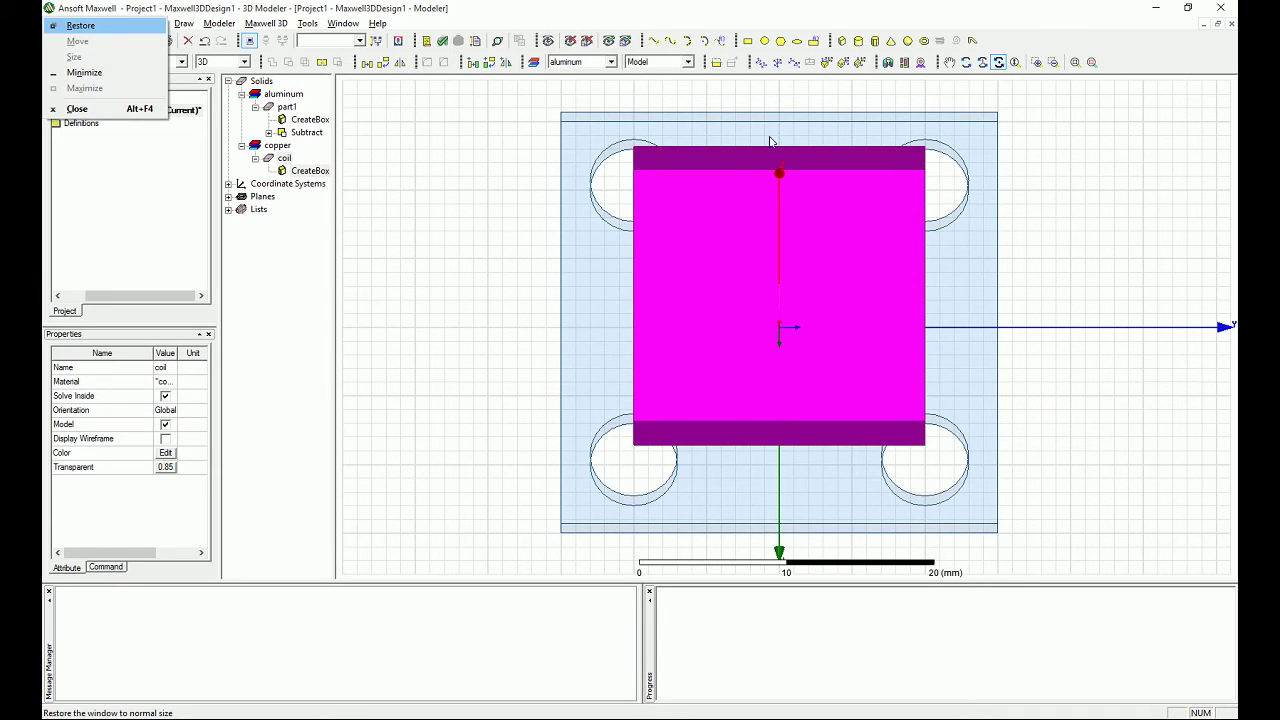
pyautogui.press('Escape')
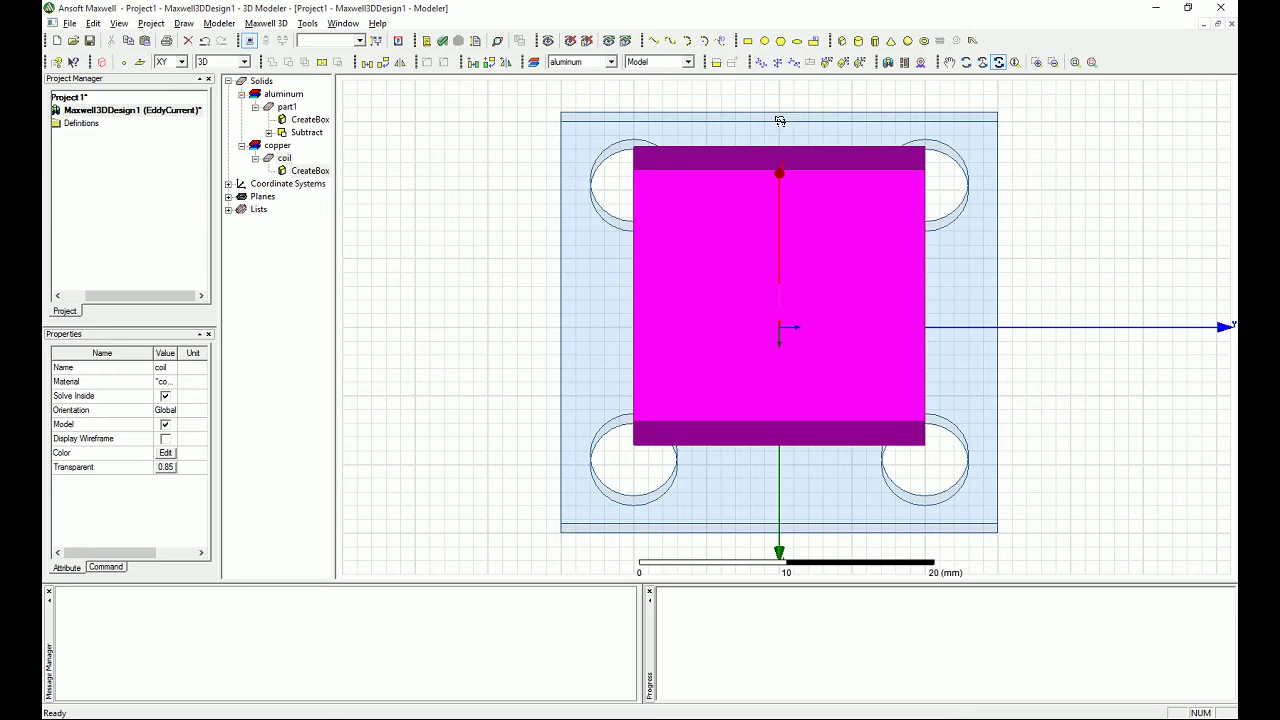
pyautogui.moveTo(778, 87); pyautogui.dragTo(801, 127)
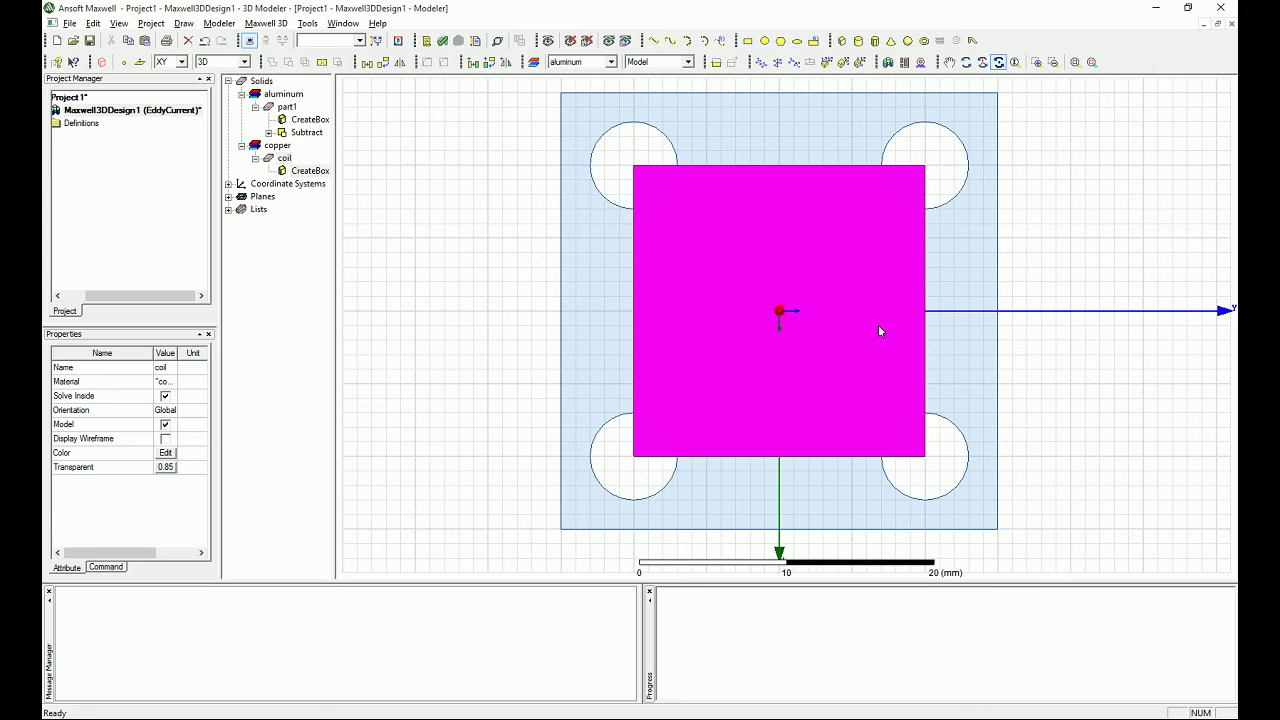
pyautogui.press('Escape')
pyautogui.click(786, 568)
# Fillet the four vertical corner edges of the coil box
pyautogui.keyDown('alt'); pyautogui.moveTo(786, 568); pyautogui.dragTo(770, 440); pyautogui.keyUp('alt')
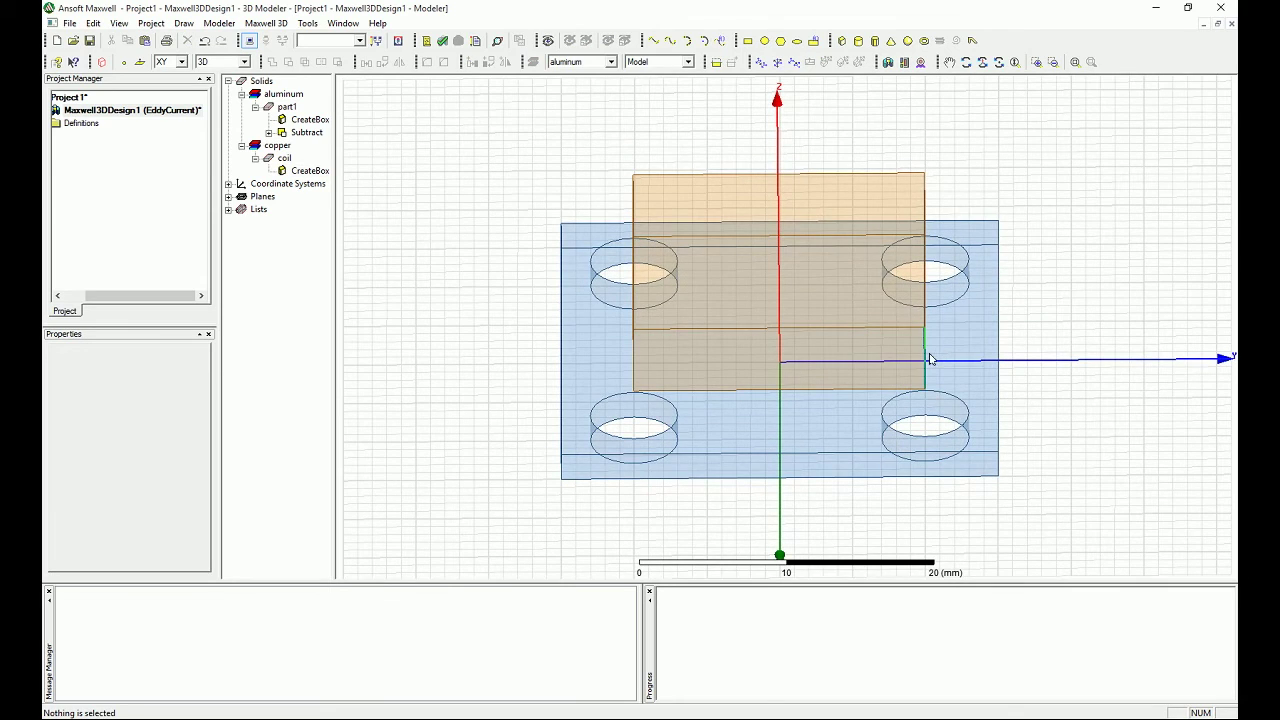
pyautogui.click(928, 360)
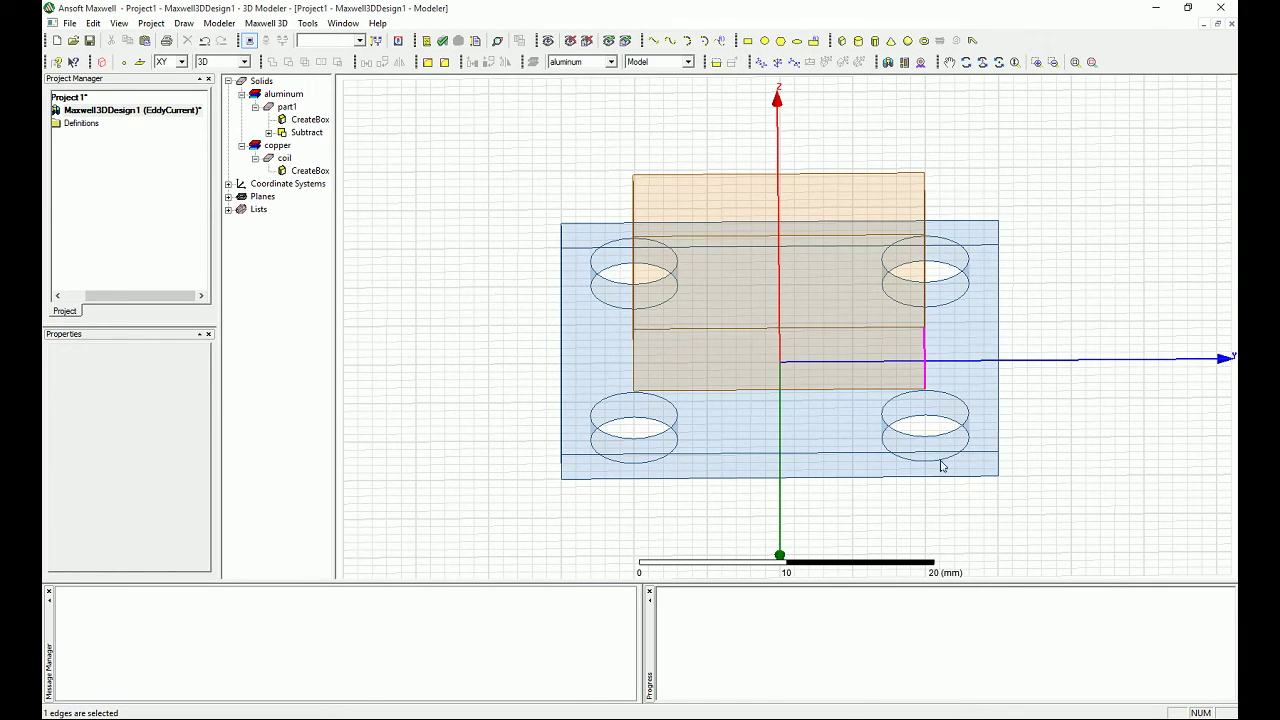
pyautogui.keyDown('alt'); pyautogui.doubleClick(907, 362); pyautogui.keyUp('alt')
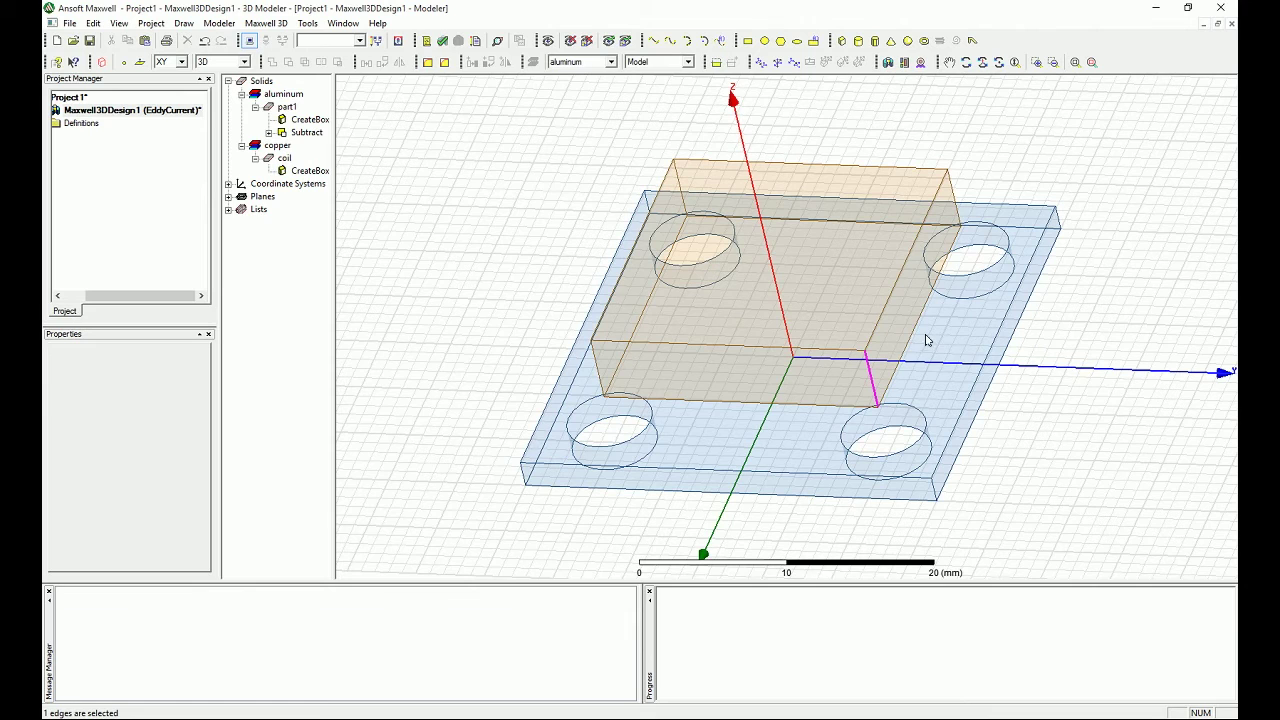
pyautogui.keyDown('ctrl'); pyautogui.click(955, 200); pyautogui.keyUp('ctrl')
pyautogui.keyDown('ctrl'); pyautogui.click(680, 188); pyautogui.keyUp('ctrl')
pyautogui.click(427, 62)
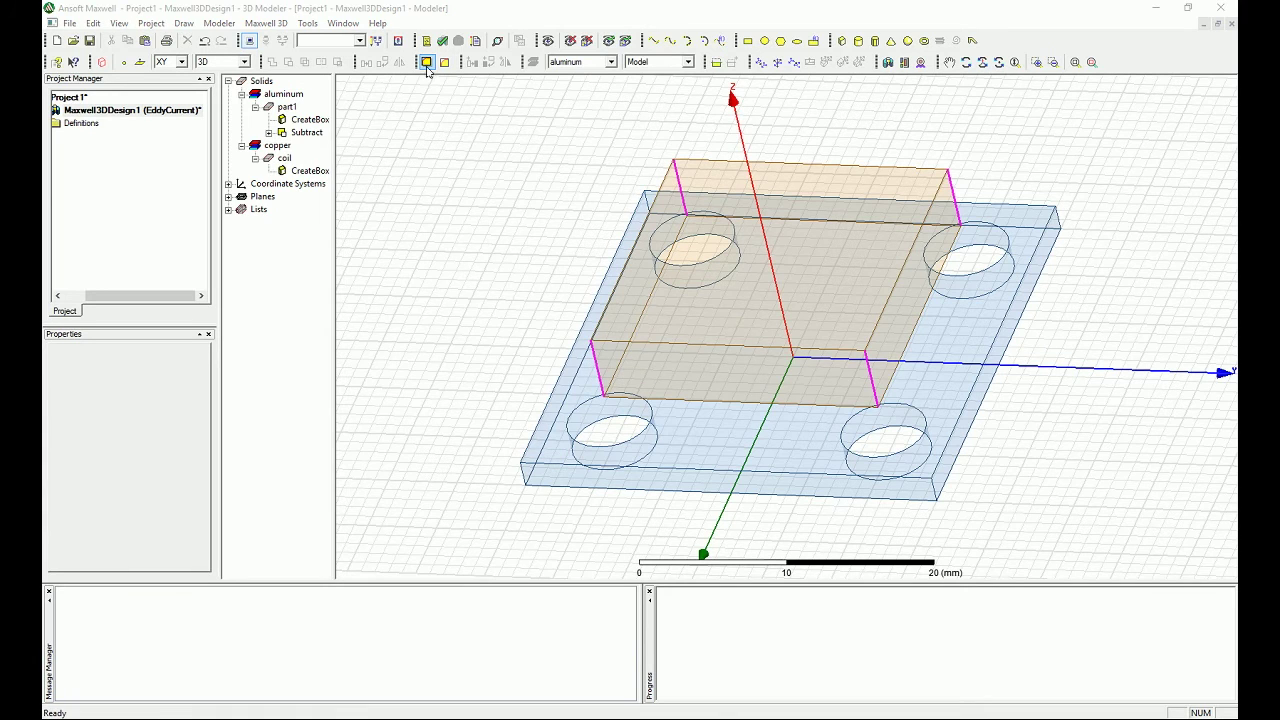
pyautogui.click(606, 392)
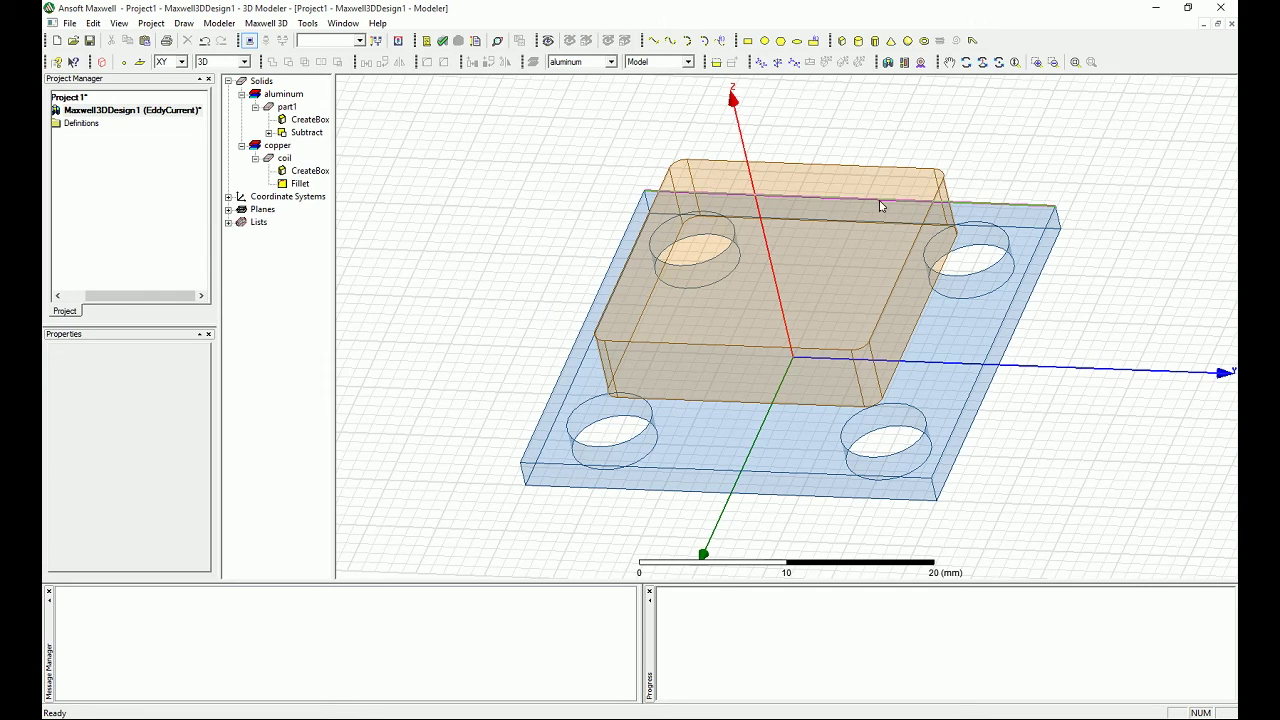
pyautogui.press('t')
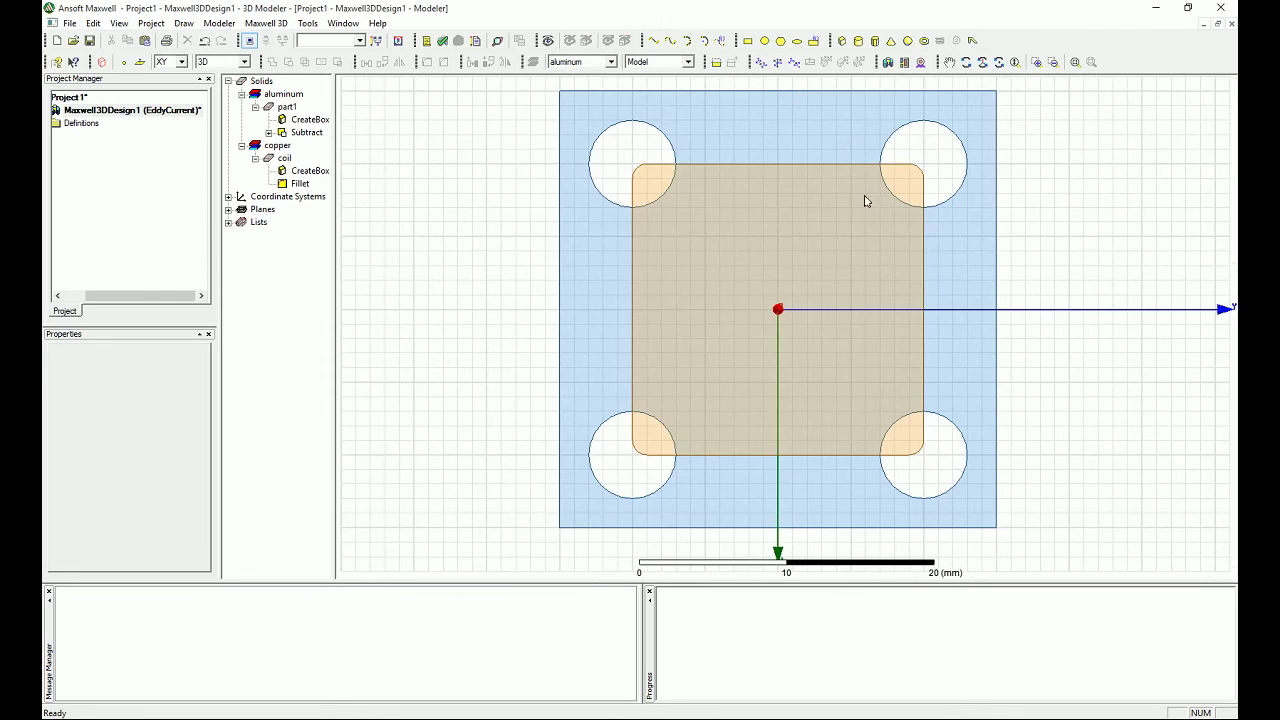
pyautogui.click(840, 47)
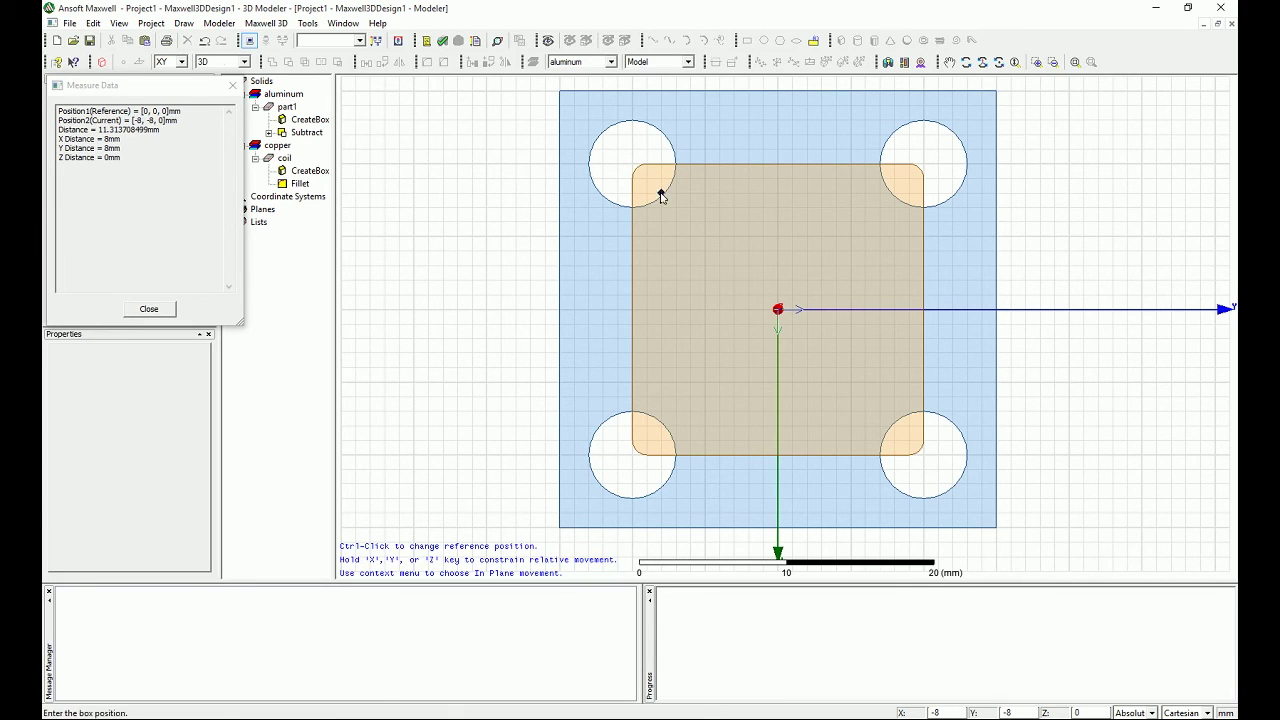
pyautogui.click(661, 193)
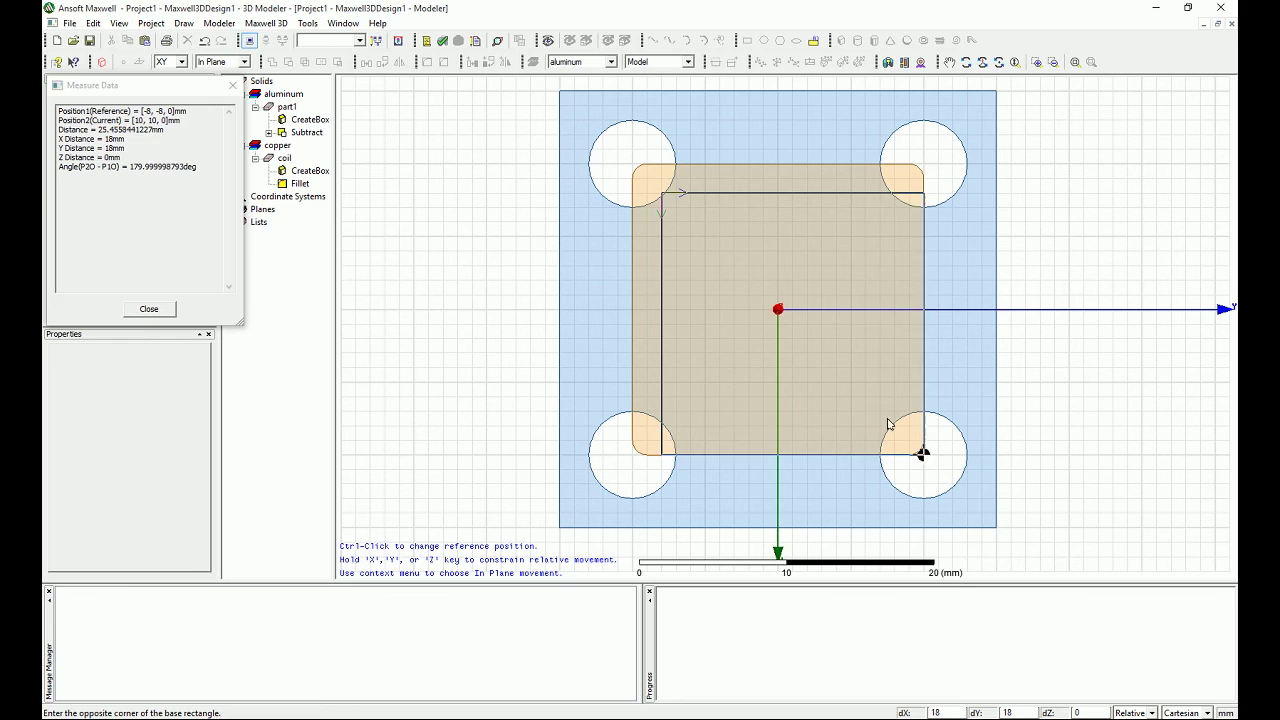
pyautogui.scroll(4, 893, 431)
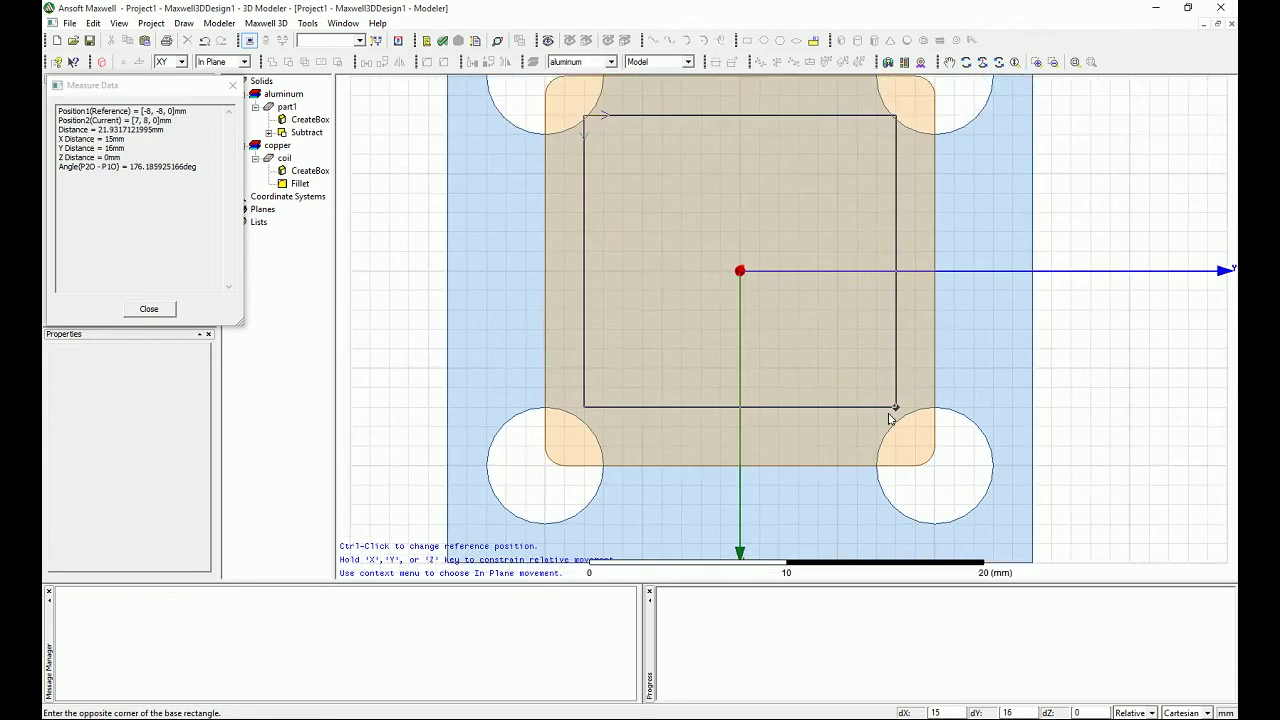
pyautogui.scroll(2, 898, 441)
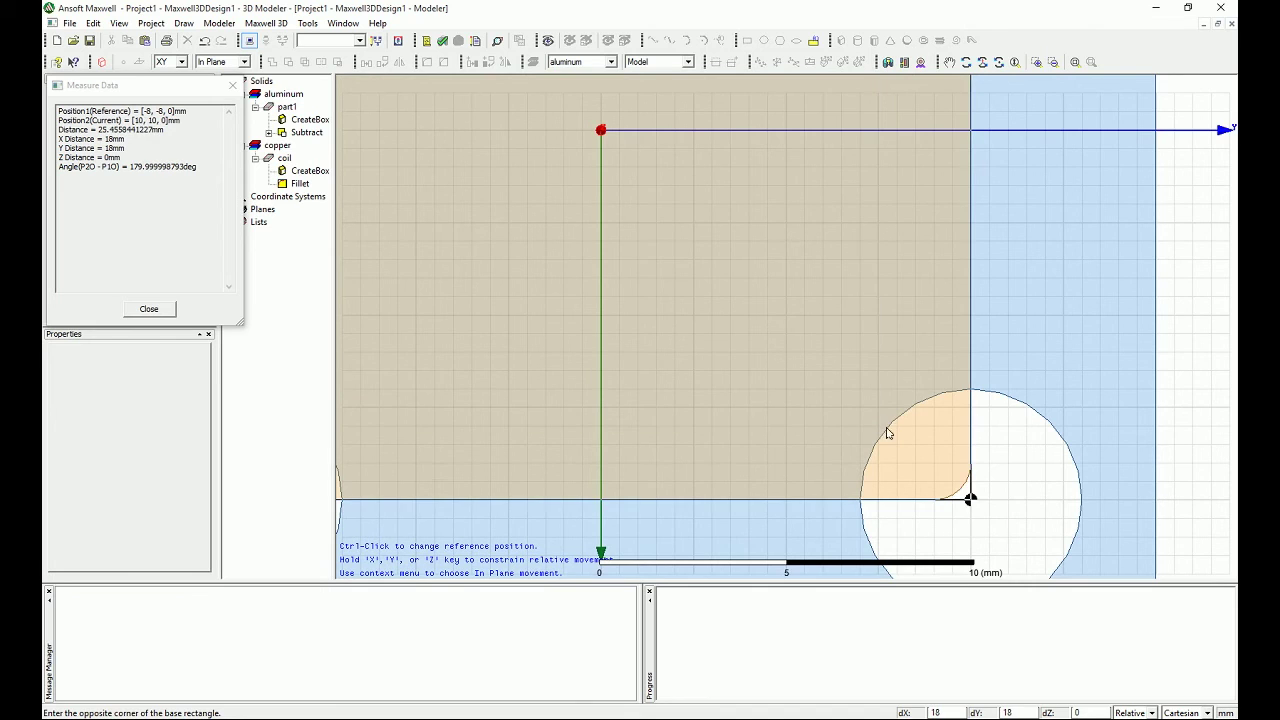
pyautogui.click(897, 428)
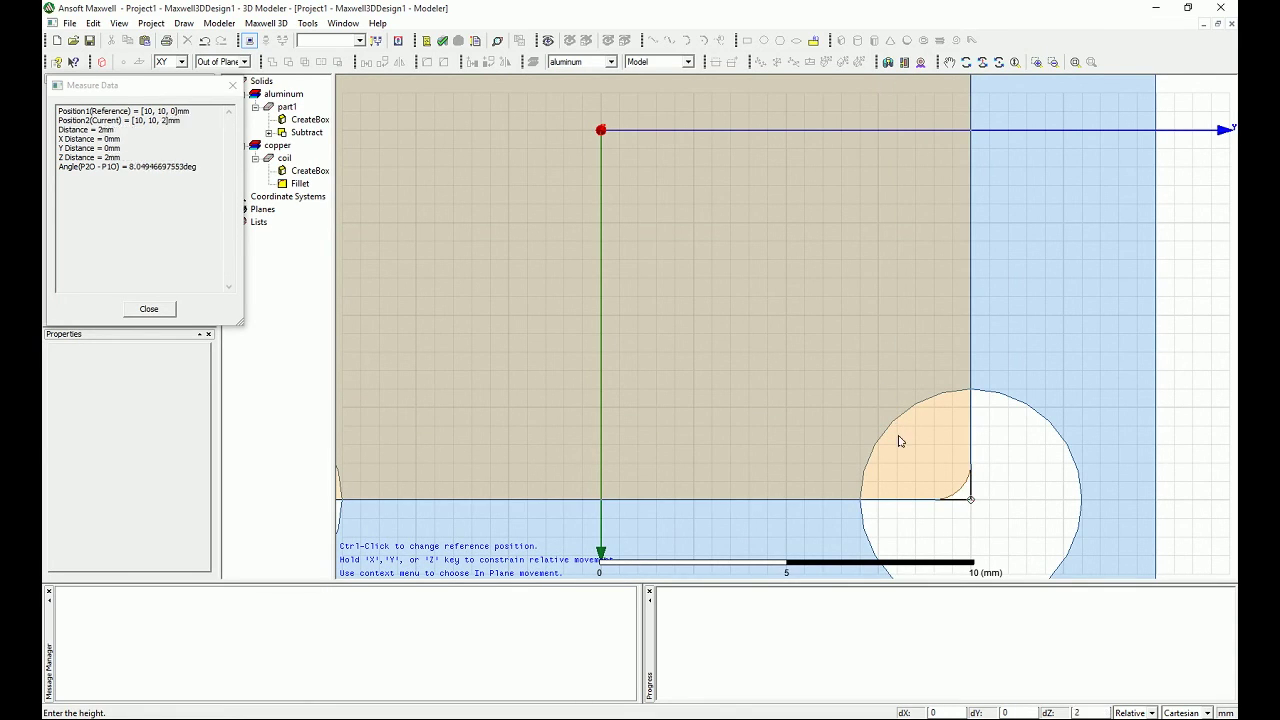
pyautogui.scroll(-3, 900, 458)
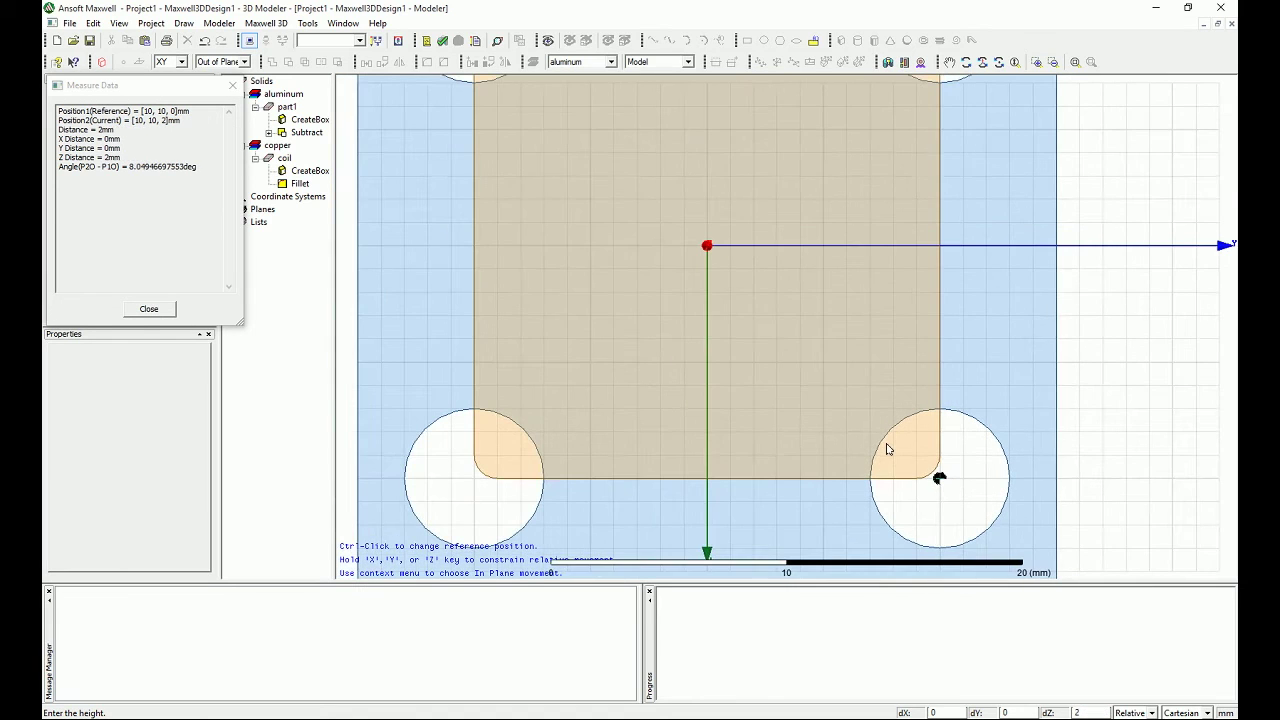
pyautogui.click(879, 429)
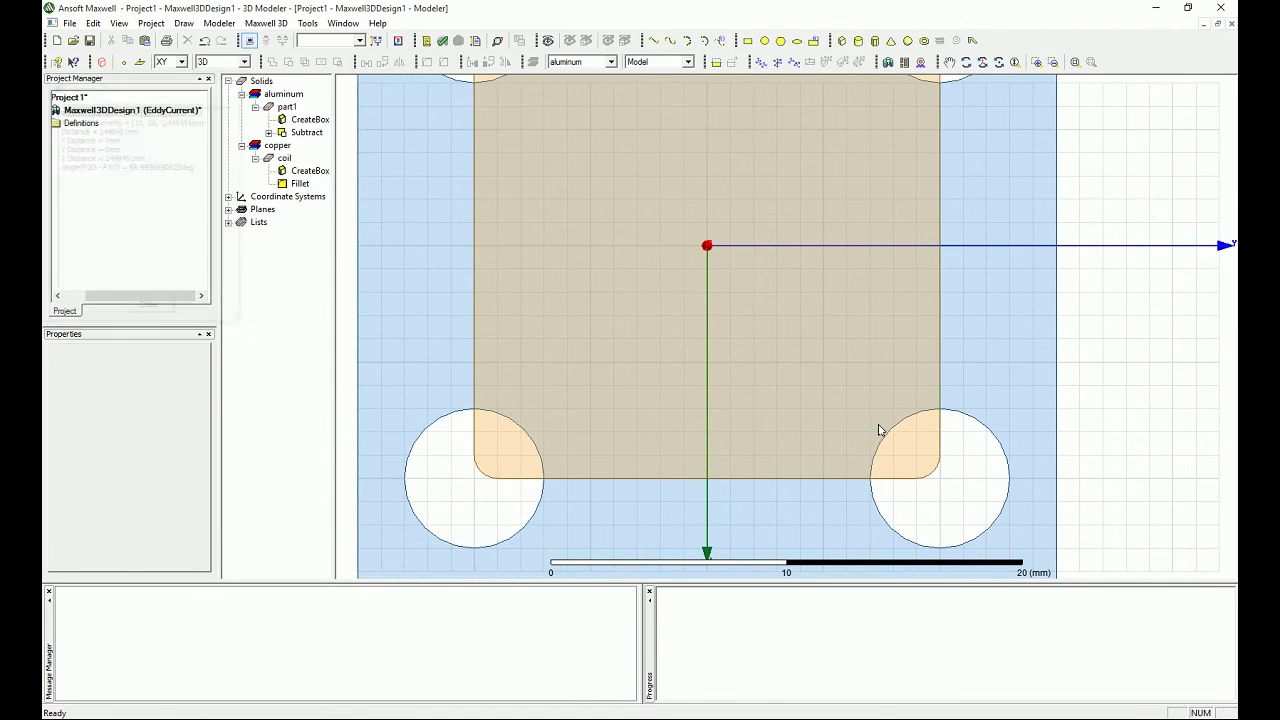
# Draw a box inside the coil outline from (8, 8, 0) to (-8, -8, 0) mm with a height of 4 mm
pyautogui.click(846, 40)
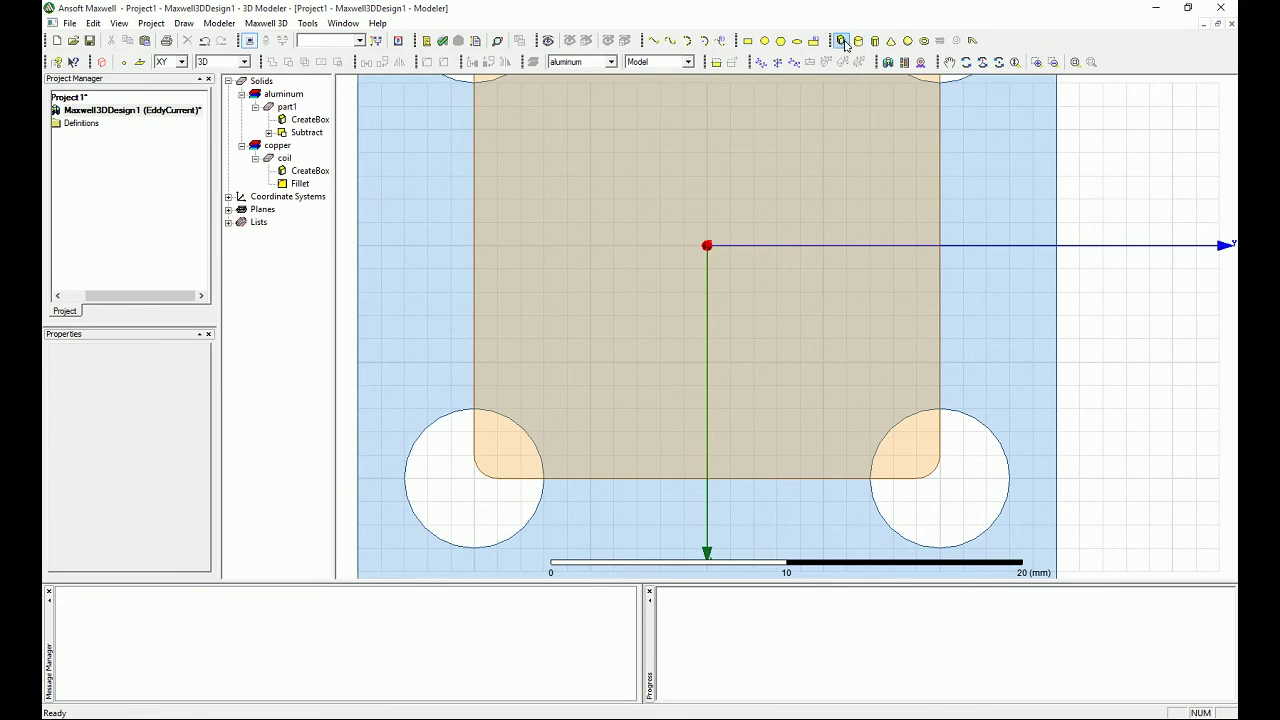
pyautogui.click(895, 434)
pyautogui.scroll(1, 586, 160)
pyautogui.scroll(-3, 575, 165)
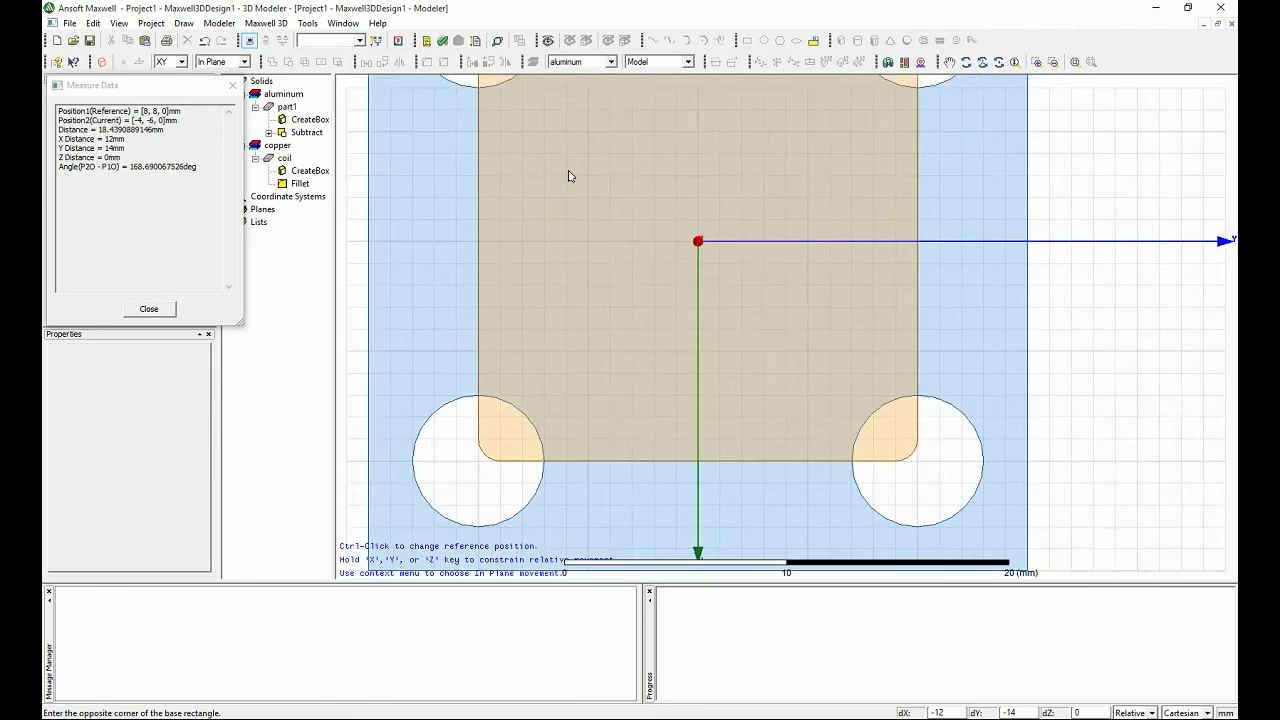
pyautogui.scroll(1, 530, 100)
pyautogui.scroll(4, 537, 102)
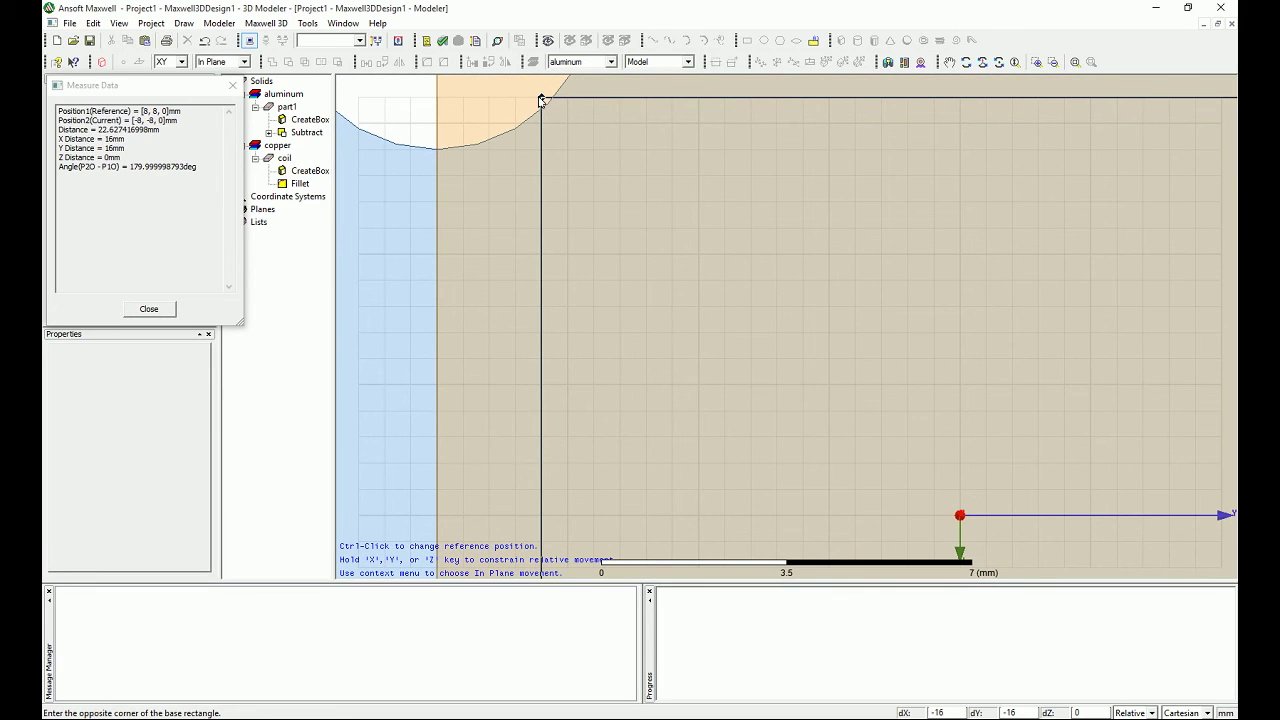
pyautogui.click(540, 101)
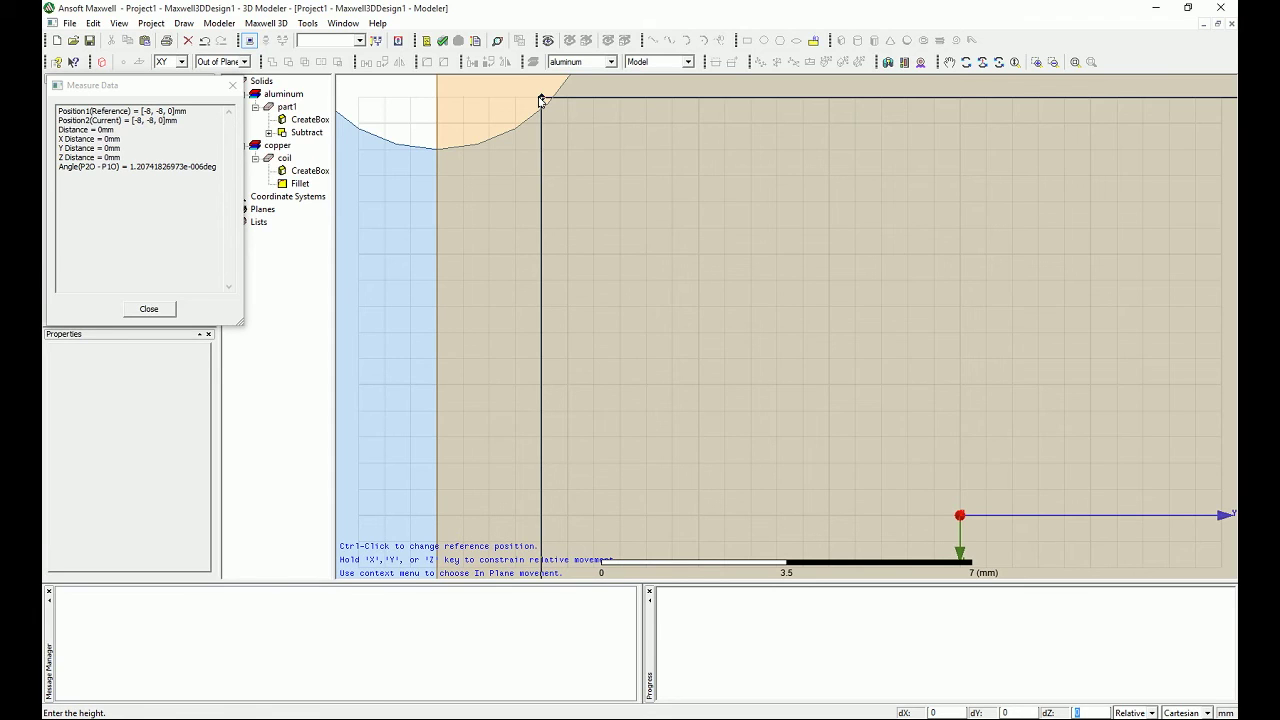
pyautogui.write('4')
pyautogui.press('Return')
# Name the new box coil_tool and set its position to (8, 8, 4) mm
pyautogui.click(441, 250)
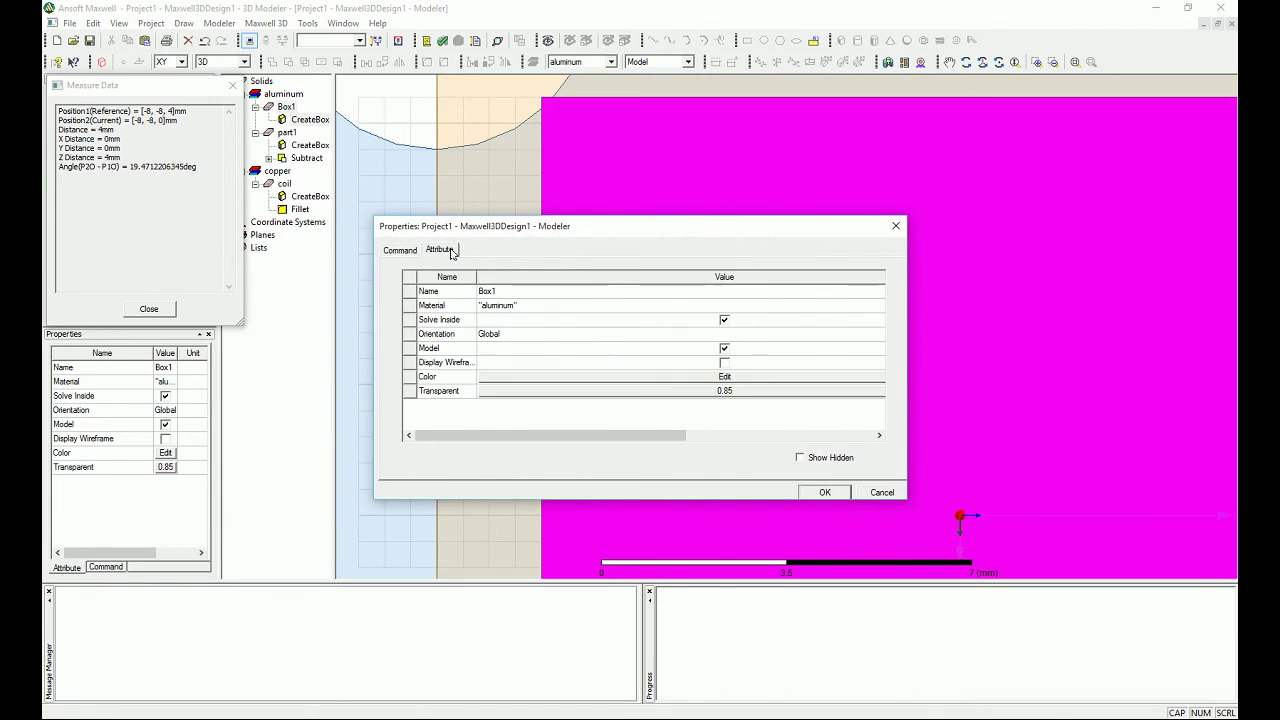
pyautogui.click(503, 292)
pyautogui.write('coil_tool')
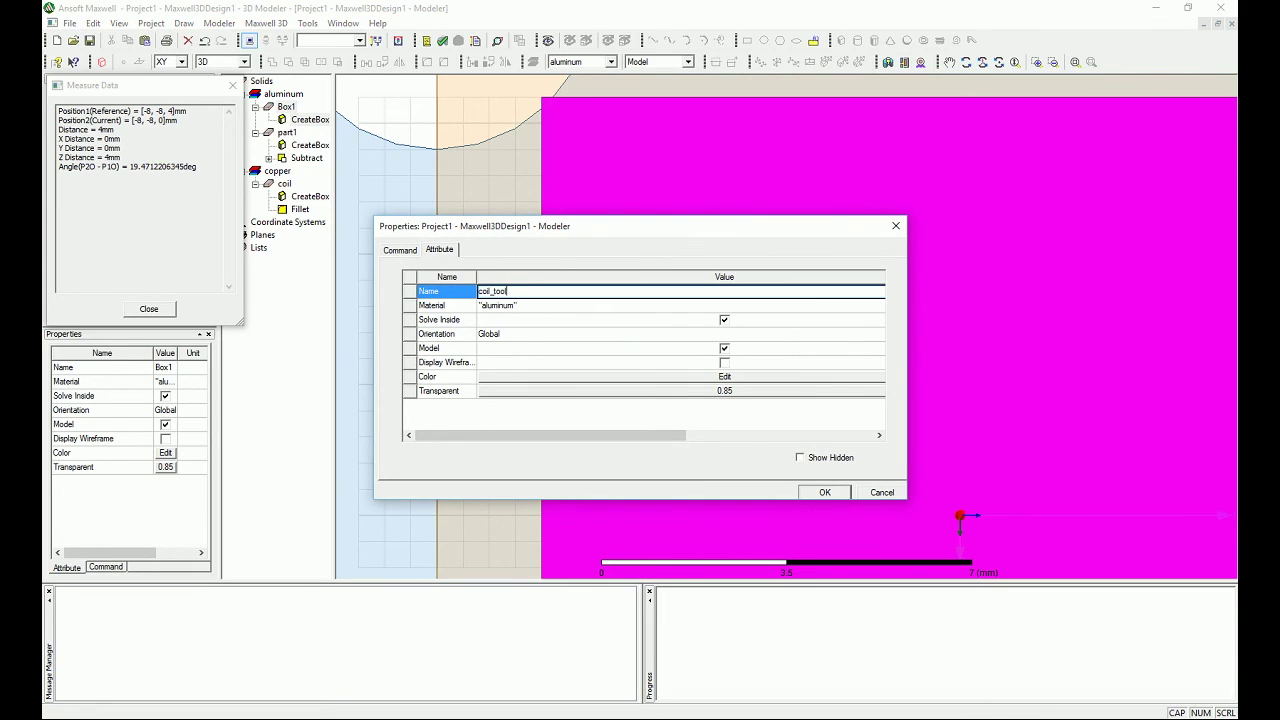
pyautogui.click(413, 251)
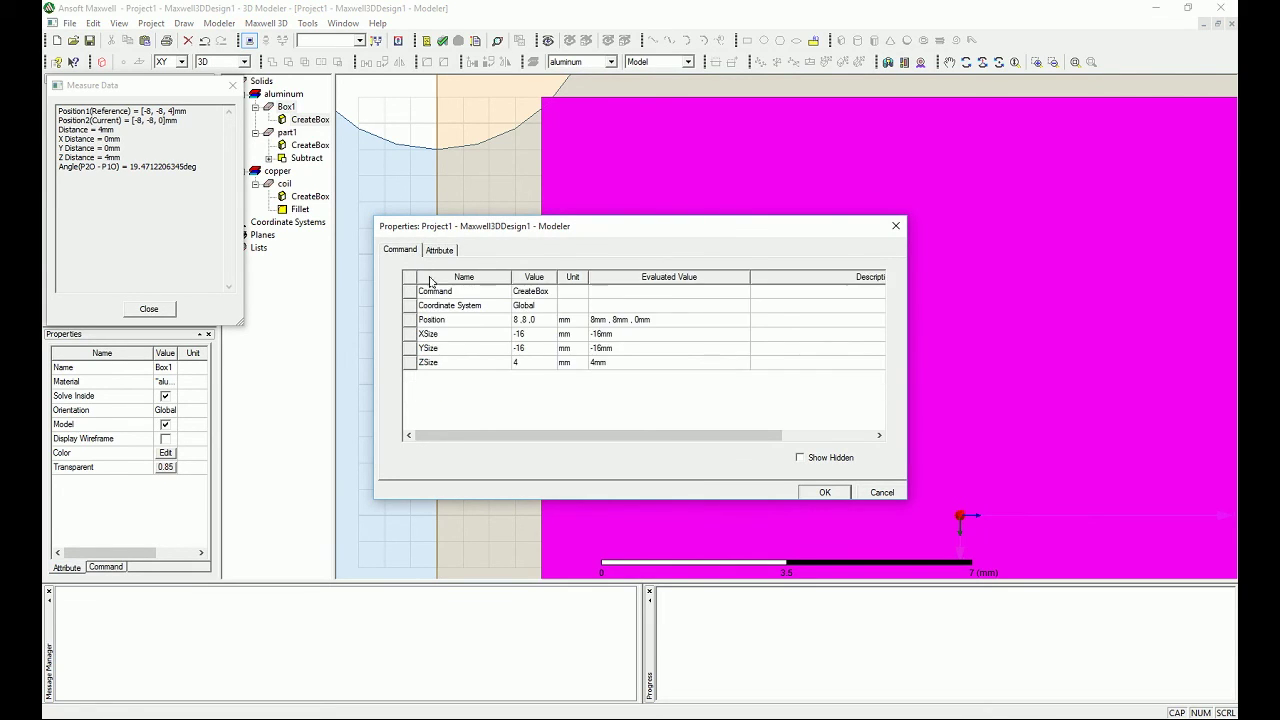
pyautogui.click(536, 319)
pyautogui.click(540, 320)
pyautogui.press('BackSpace')
pyautogui.write('4')
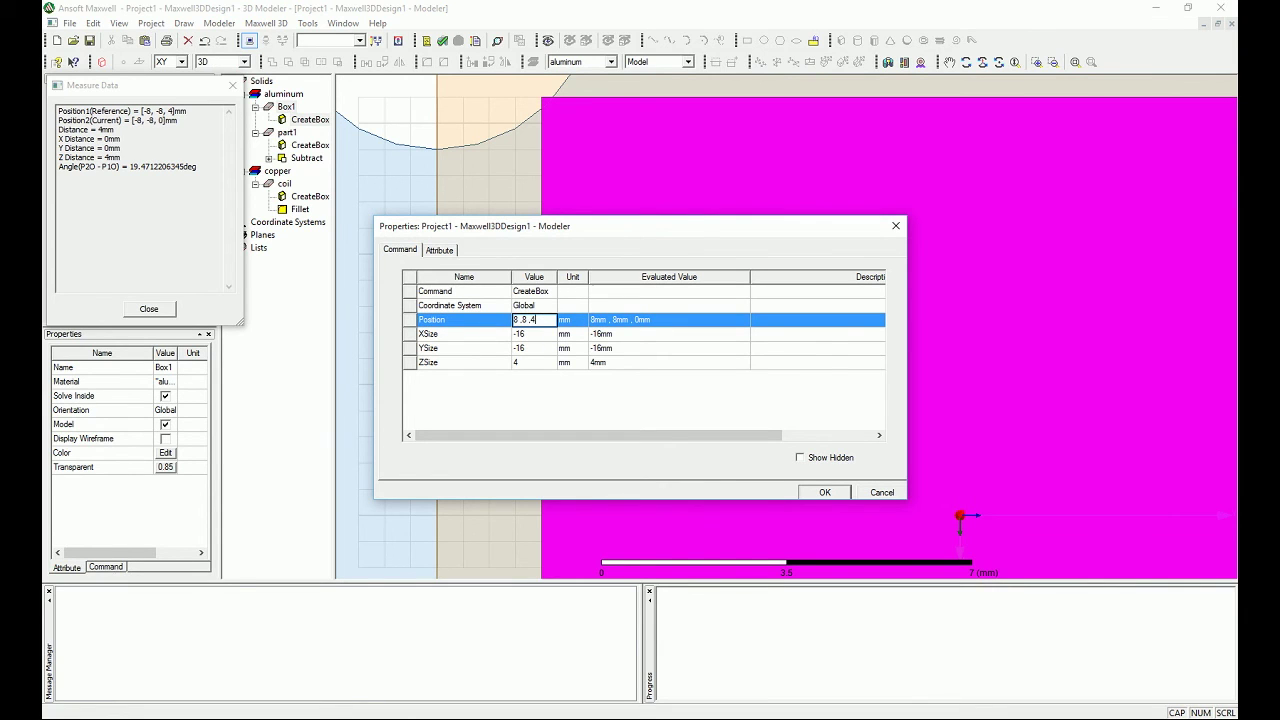
pyautogui.click(844, 494)
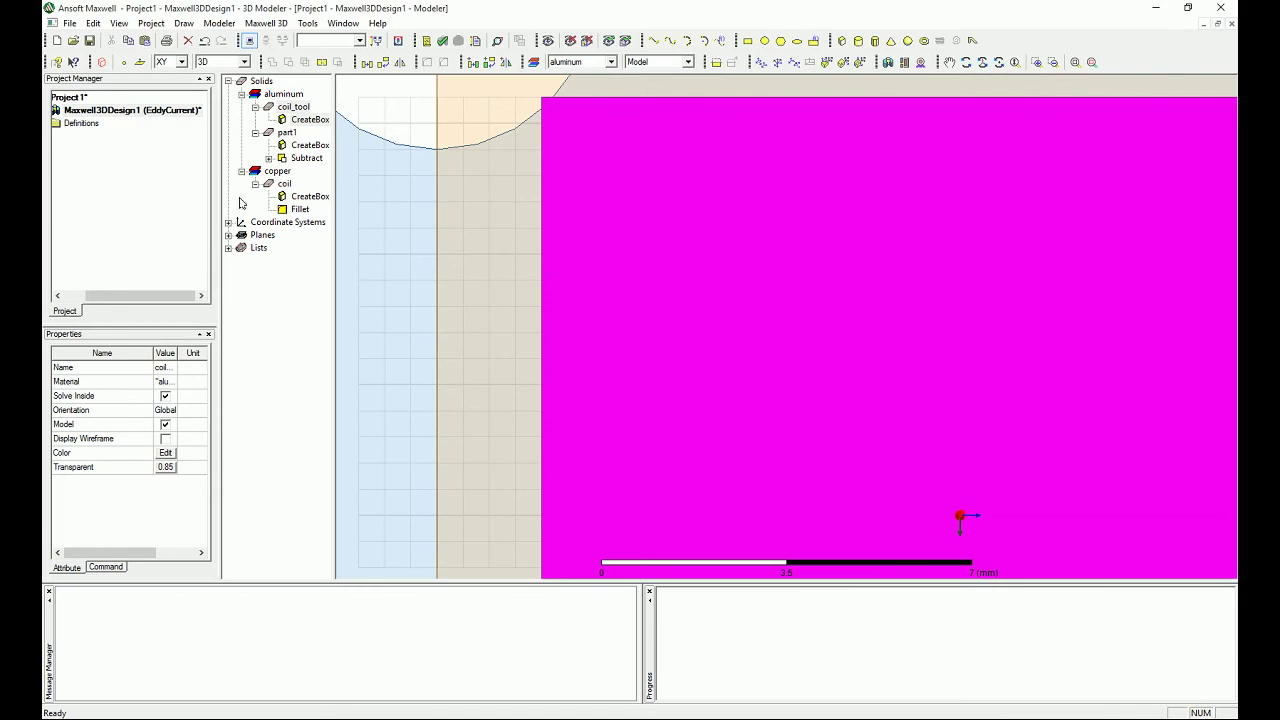
# Check the coil box's dimensions and set the coil_tool box's ZSize to 5 mm
pyautogui.doubleClick(300, 197)
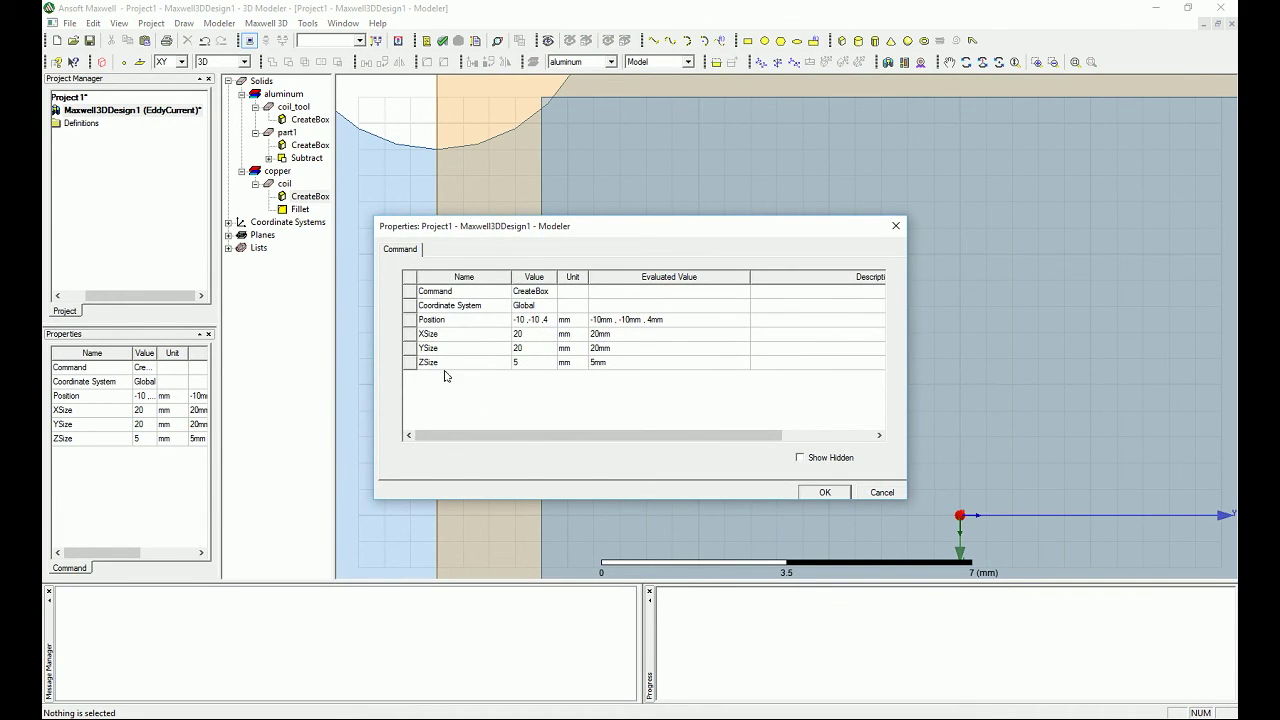
pyautogui.click(803, 494)
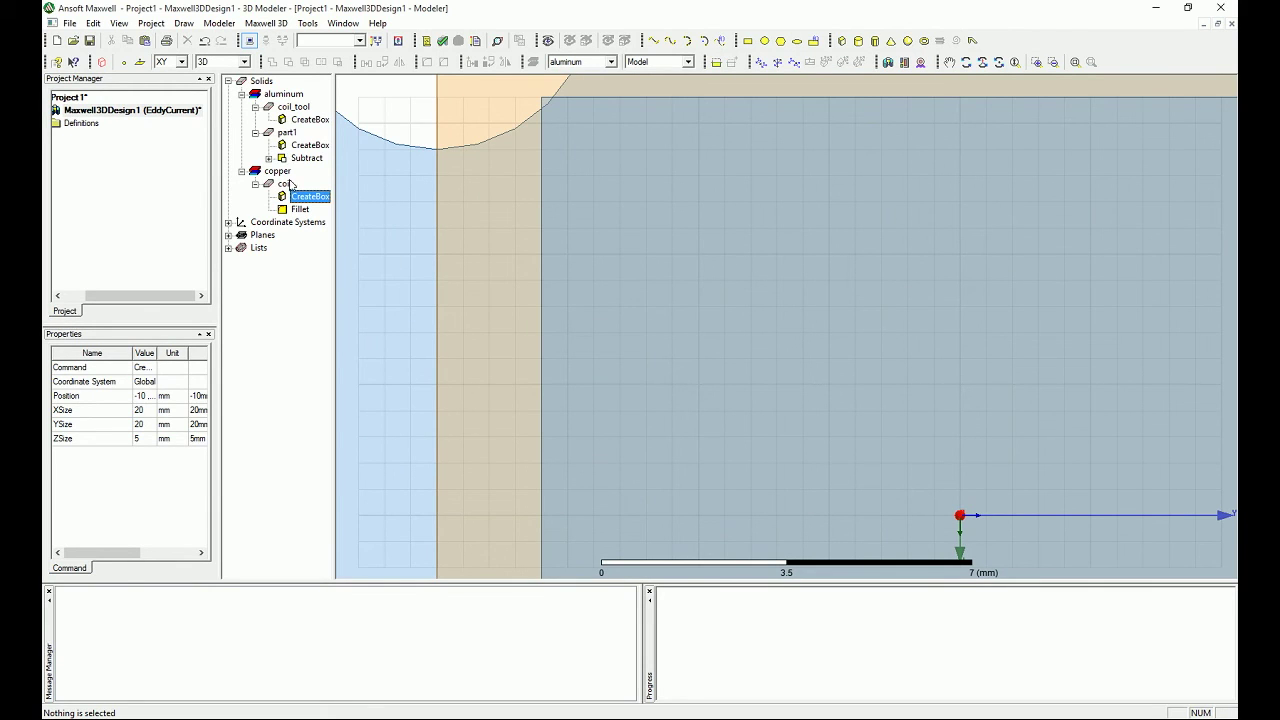
pyautogui.doubleClick(310, 119)
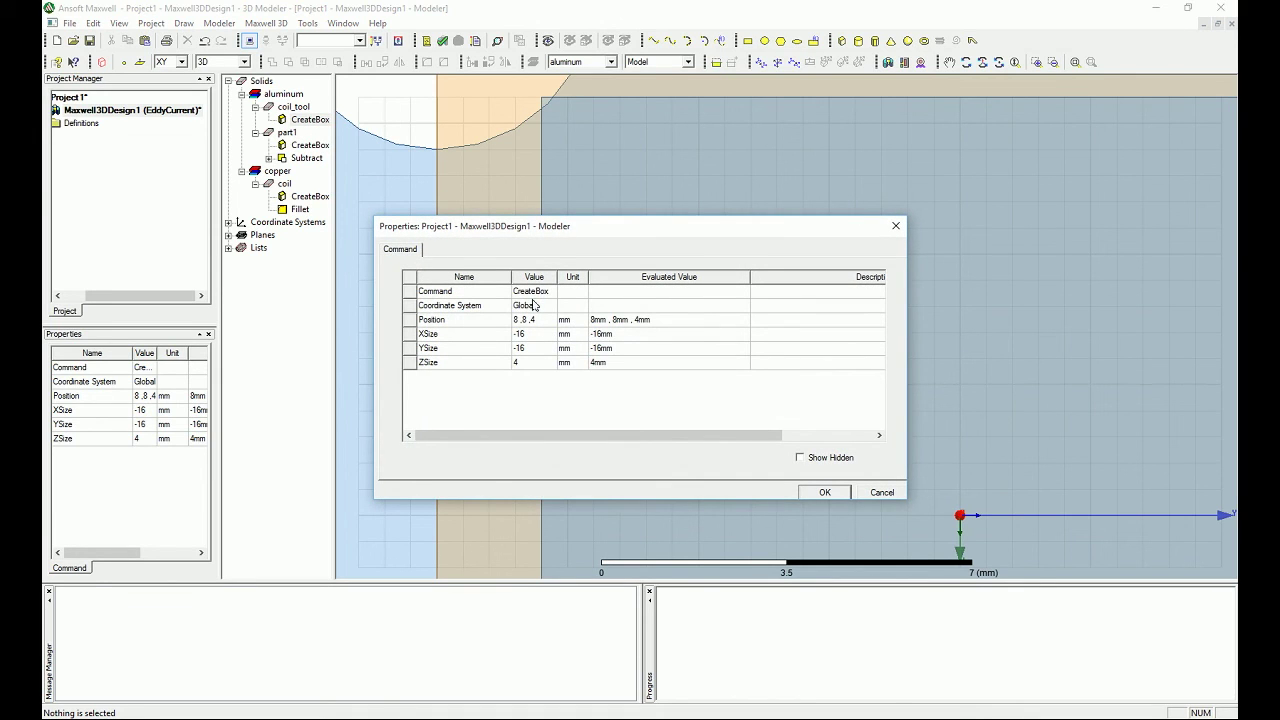
pyautogui.click(532, 363)
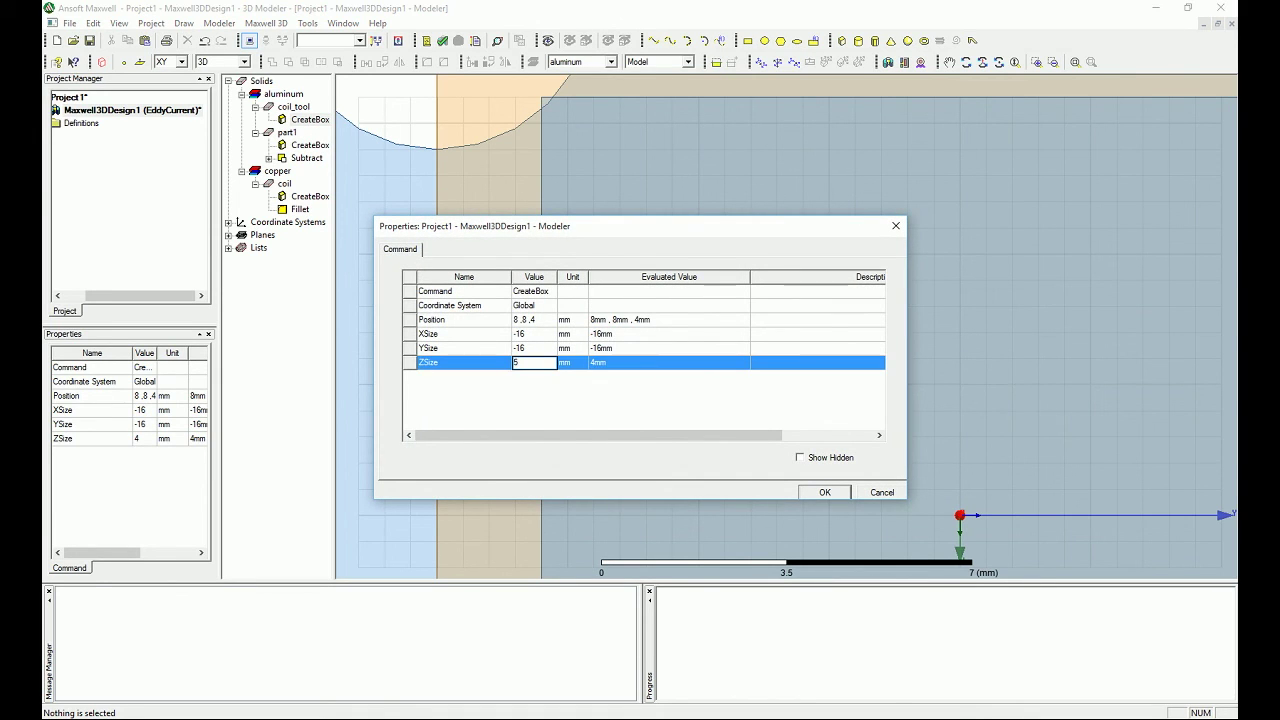
pyautogui.click(828, 493)
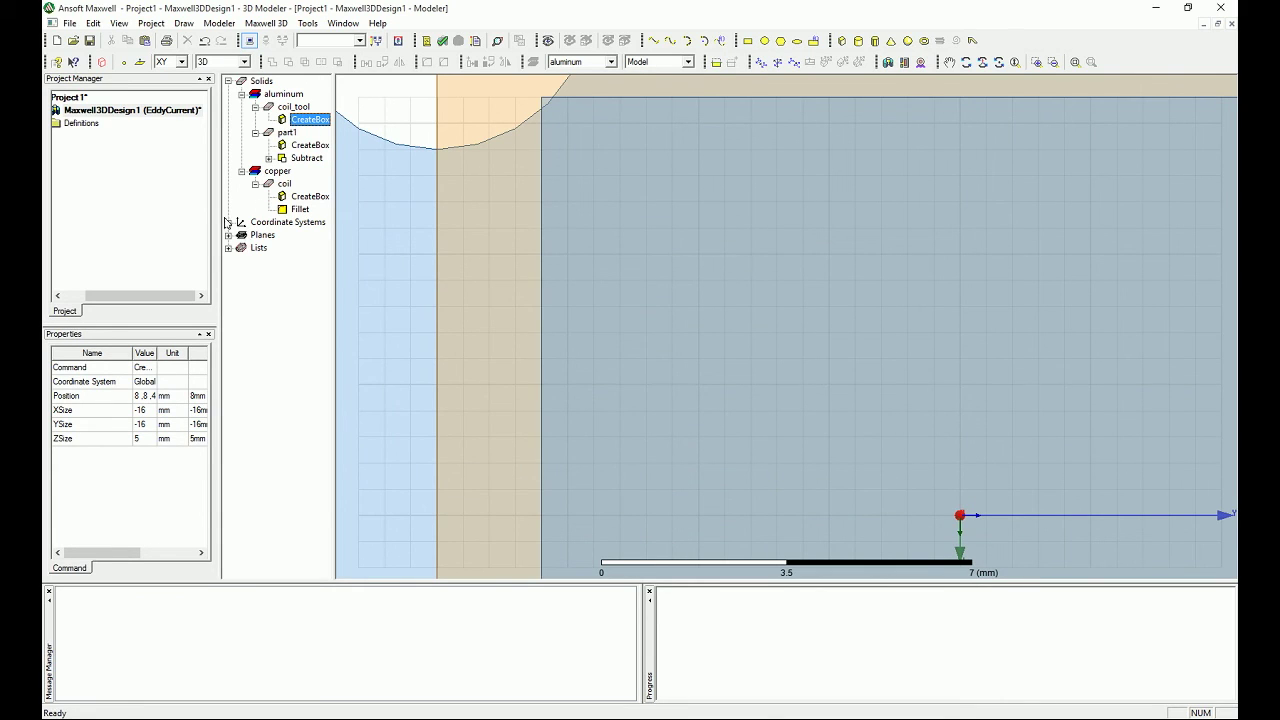
# Subtract coil_tool from the coil without cloning the tool object
pyautogui.click(285, 185)
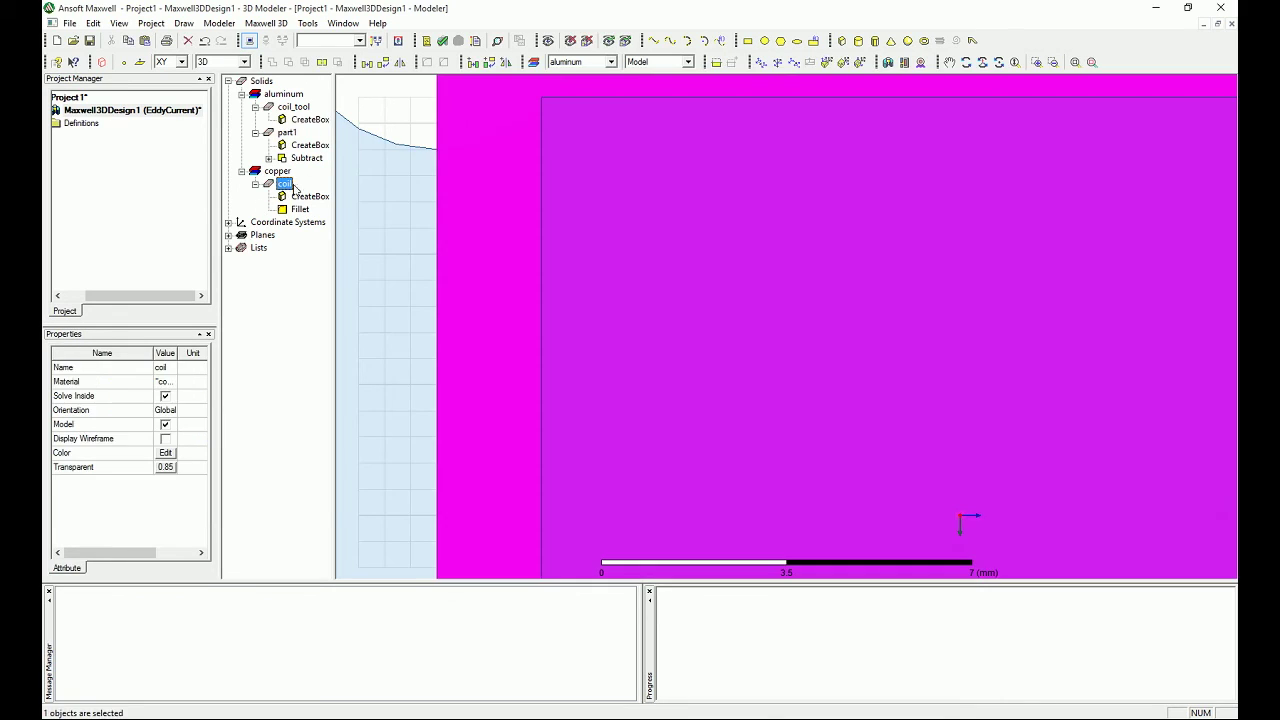
pyautogui.keyDown('ctrl'); pyautogui.click(292, 107); pyautogui.keyUp('ctrl')
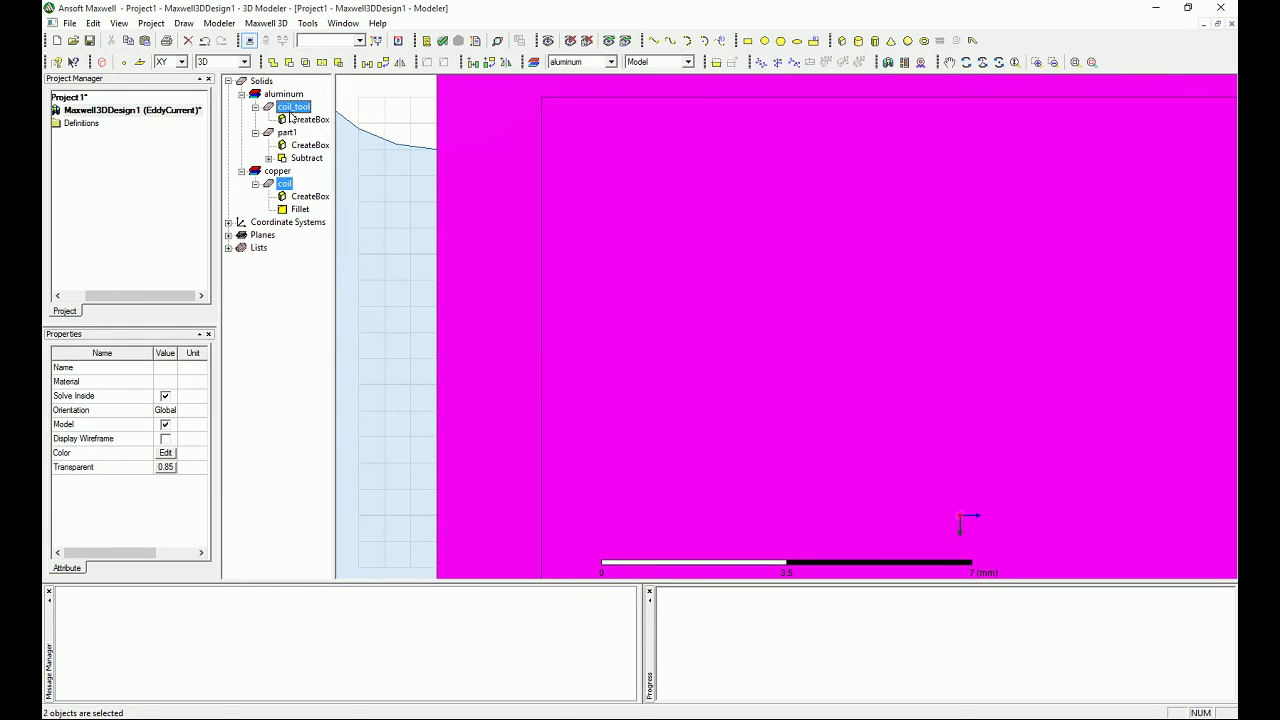
pyautogui.click(289, 62)
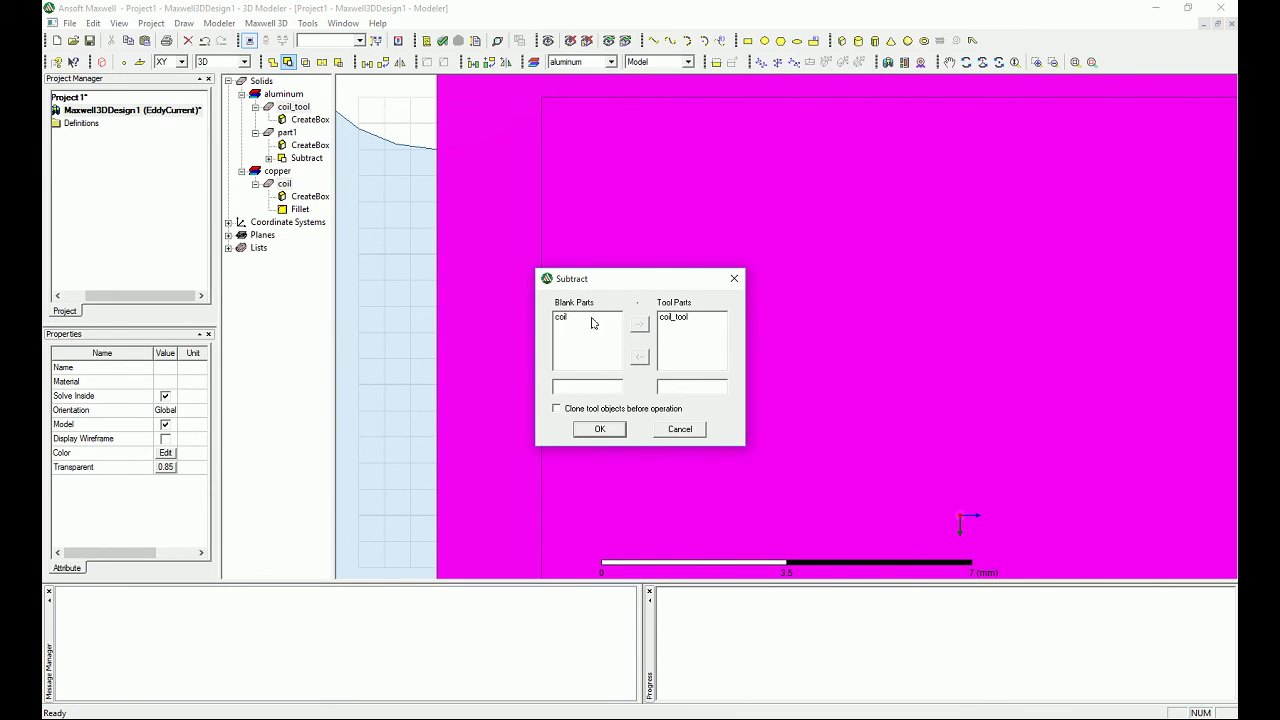
pyautogui.click(600, 429)
pyautogui.scroll(-3, 697, 363)
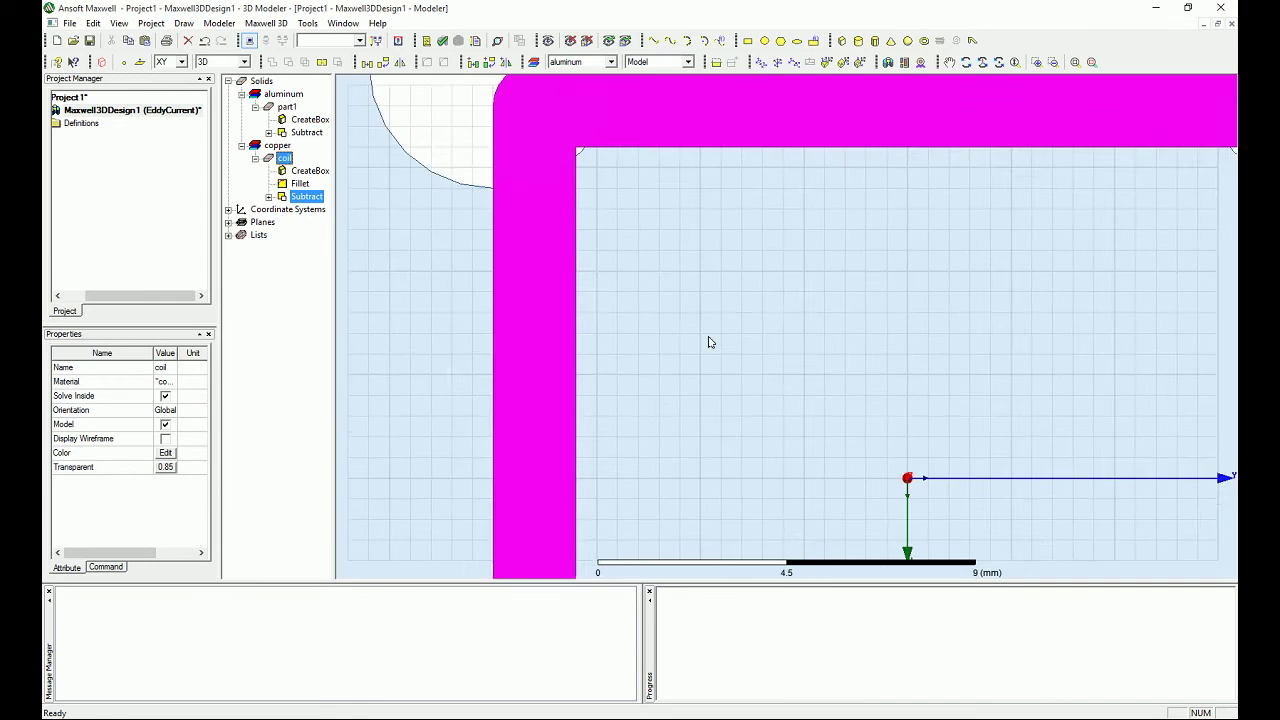
pyautogui.scroll(-2, 709, 345)
pyautogui.scroll(-2, 709, 355)
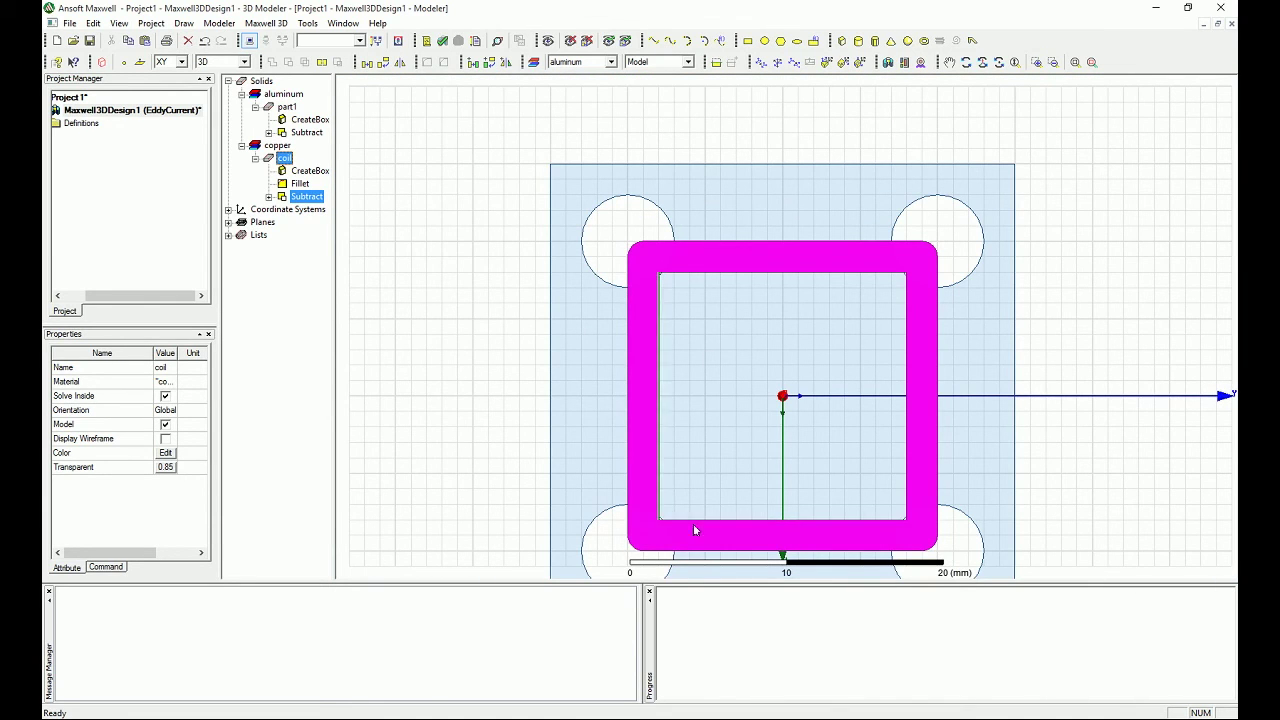
# Examine the coil's subtract operation in the model history, including coil_tool and its box creation command
pyautogui.click(308, 120)
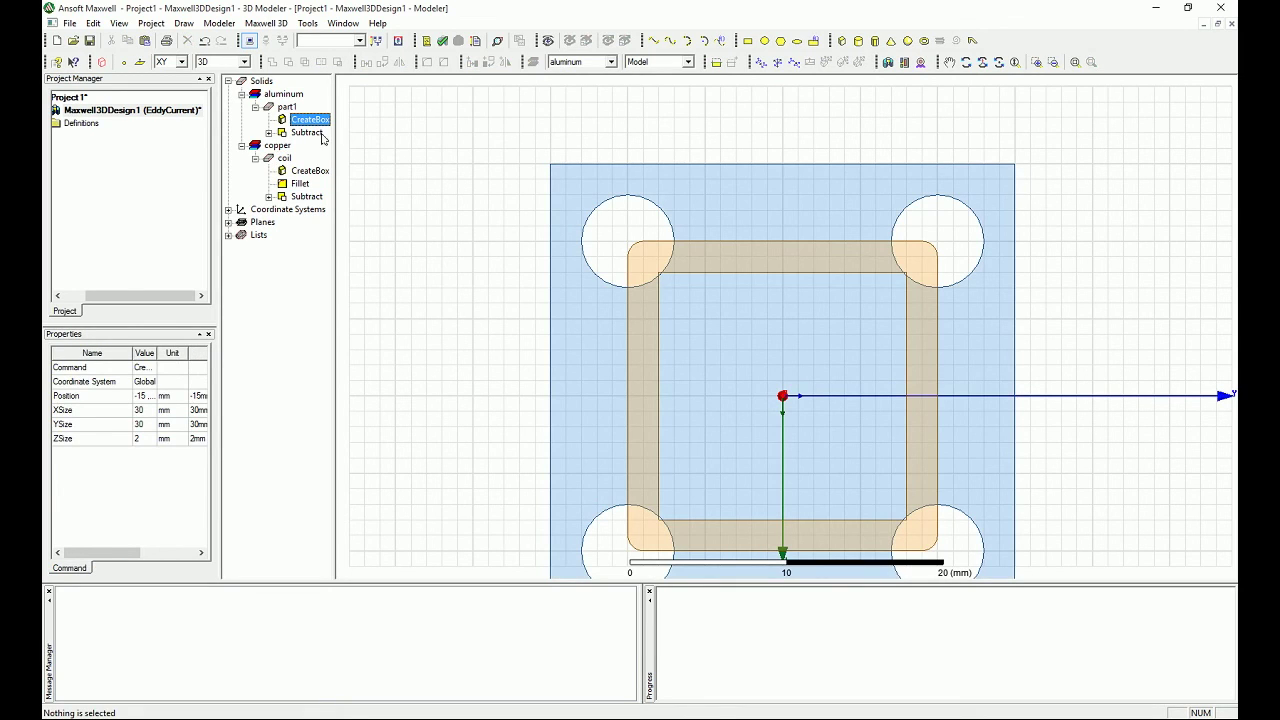
pyautogui.click(268, 197)
pyautogui.click(283, 209)
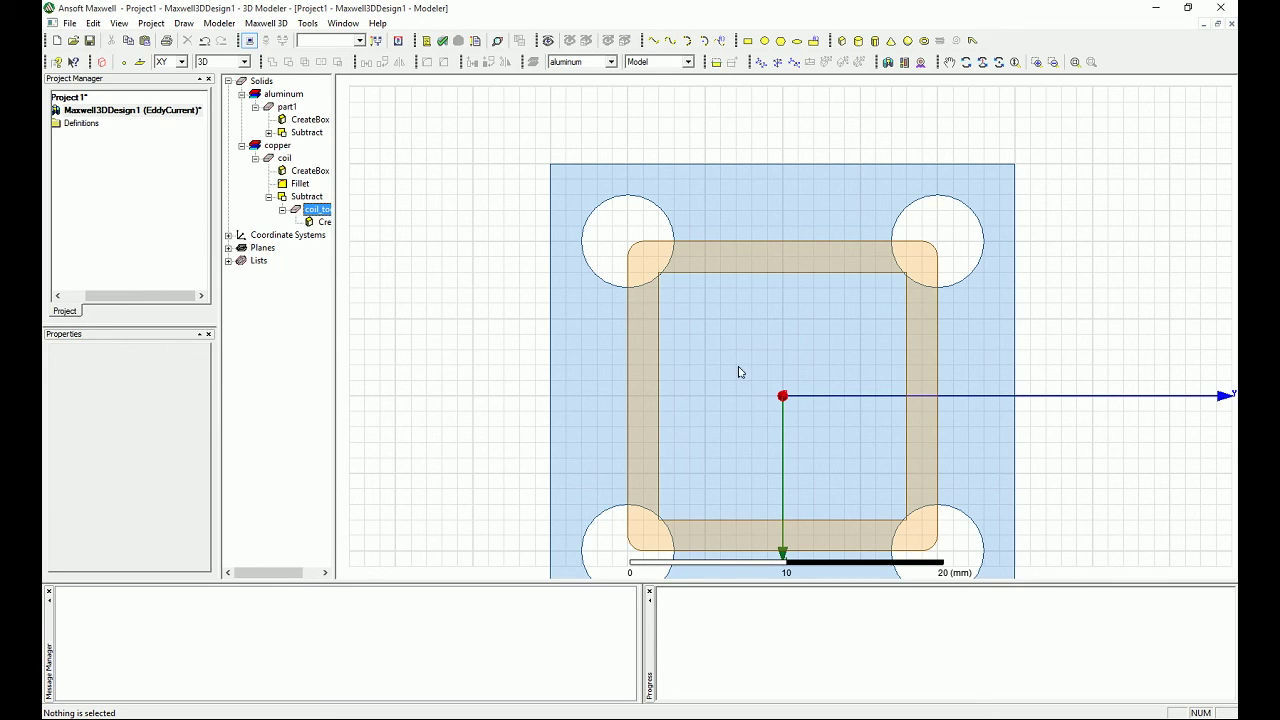
pyautogui.click(320, 209)
pyautogui.moveTo(335, 210); pyautogui.dragTo(355, 206)
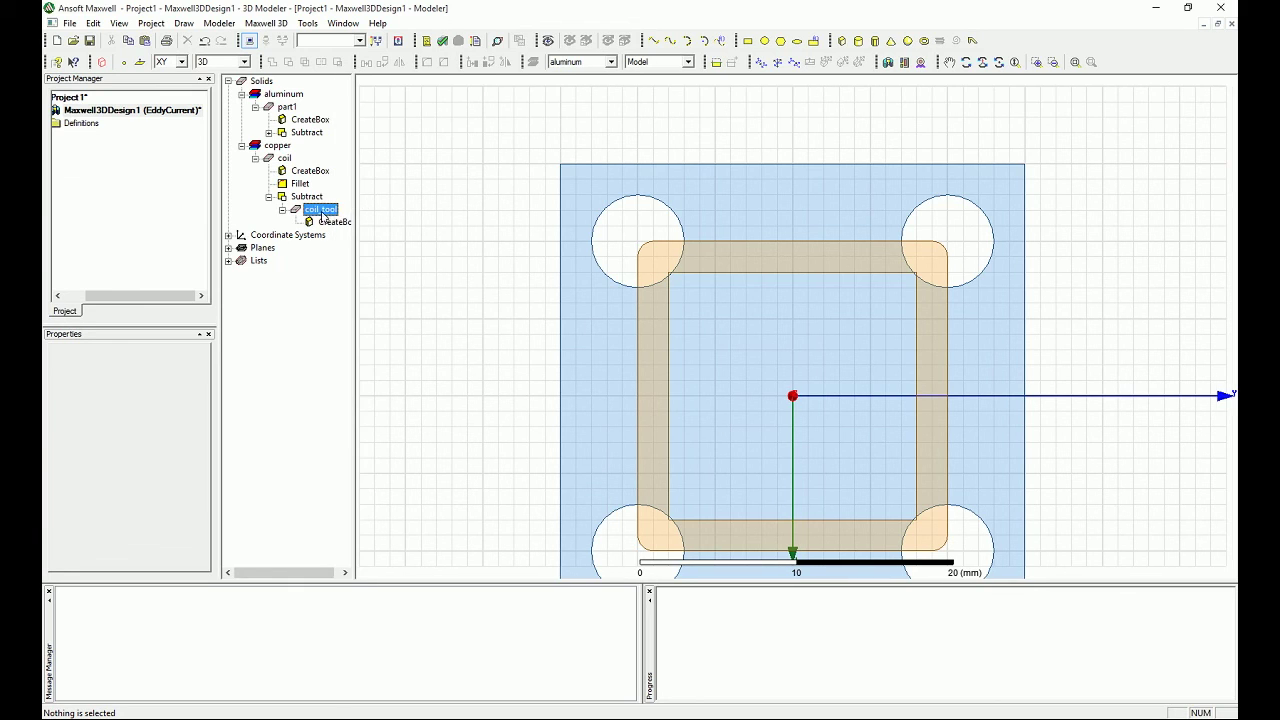
pyautogui.click(330, 222)
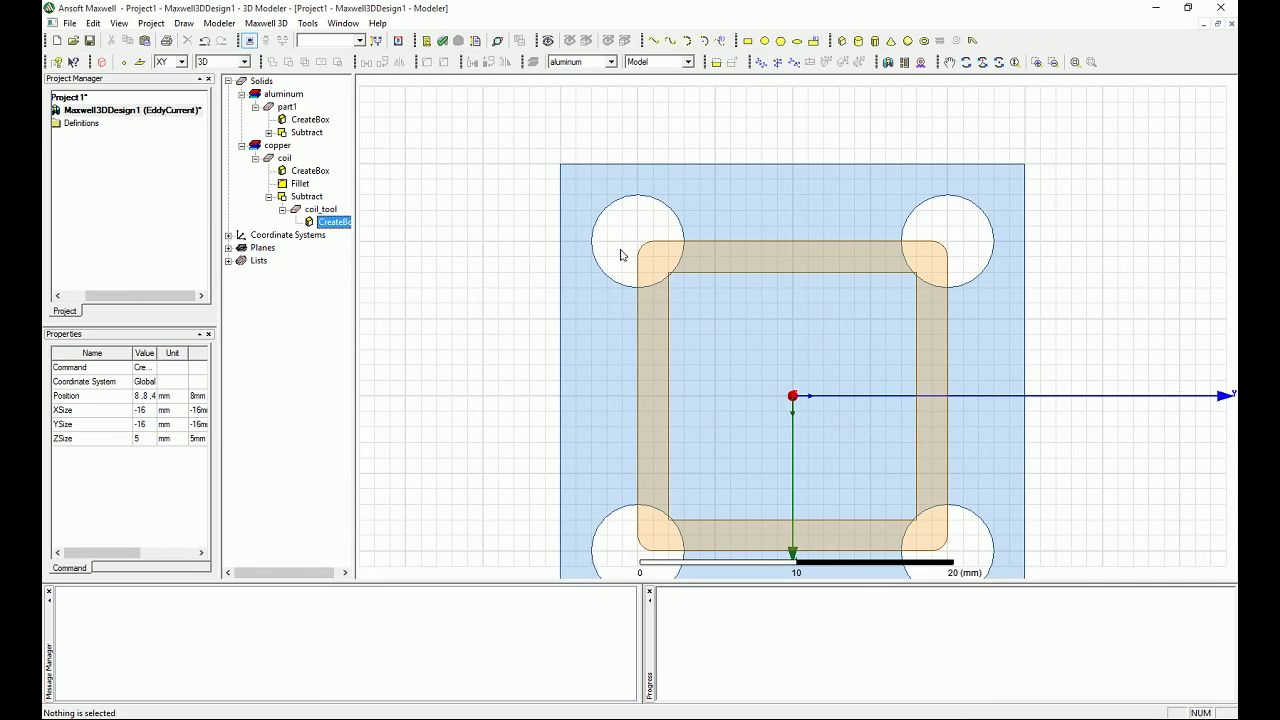
pyautogui.click(320, 210)
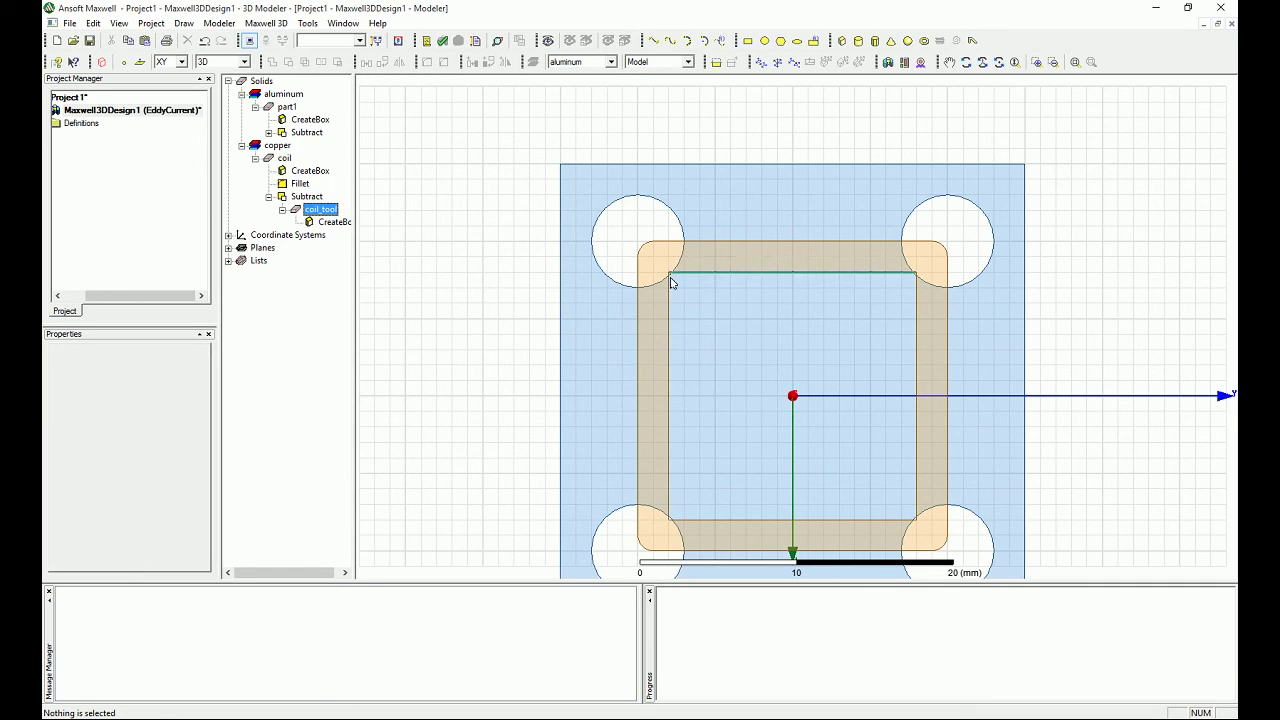
# Undo the coil subtraction and the inner box's renaming, and clear the selection
pyautogui.hotkey('ctrl', 'z')
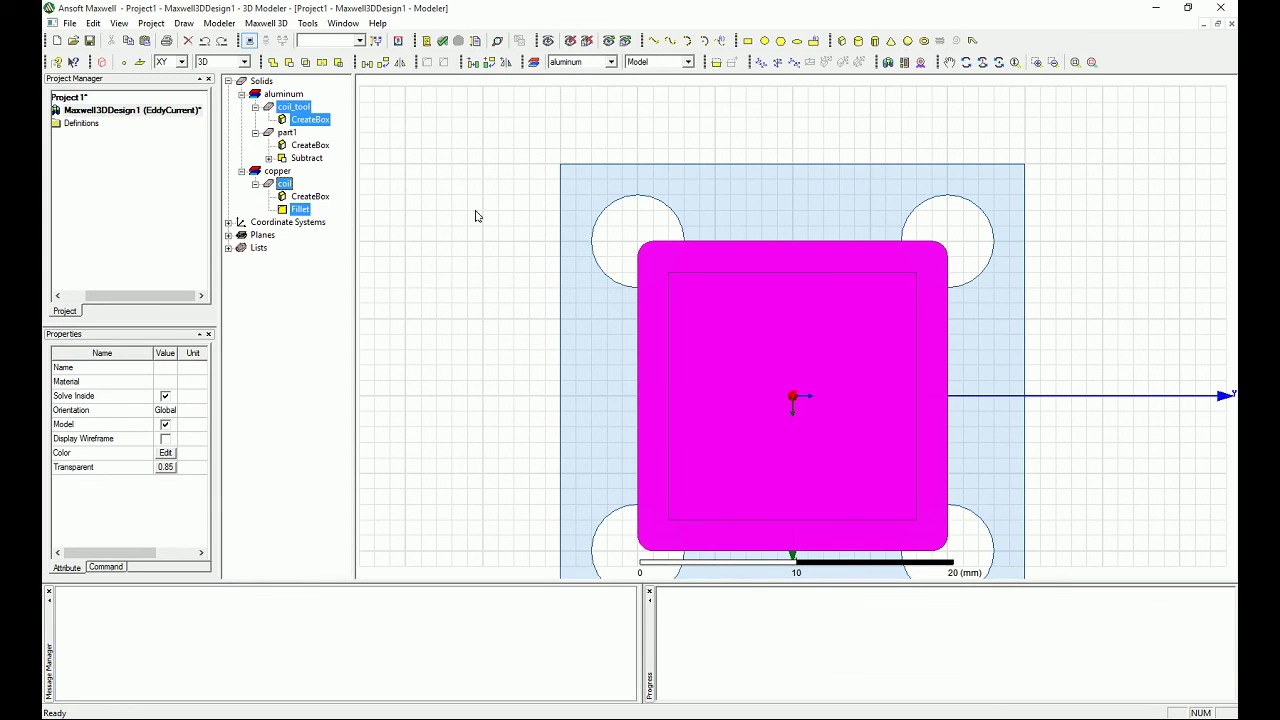
pyautogui.hotkey('ctrl', 'z')
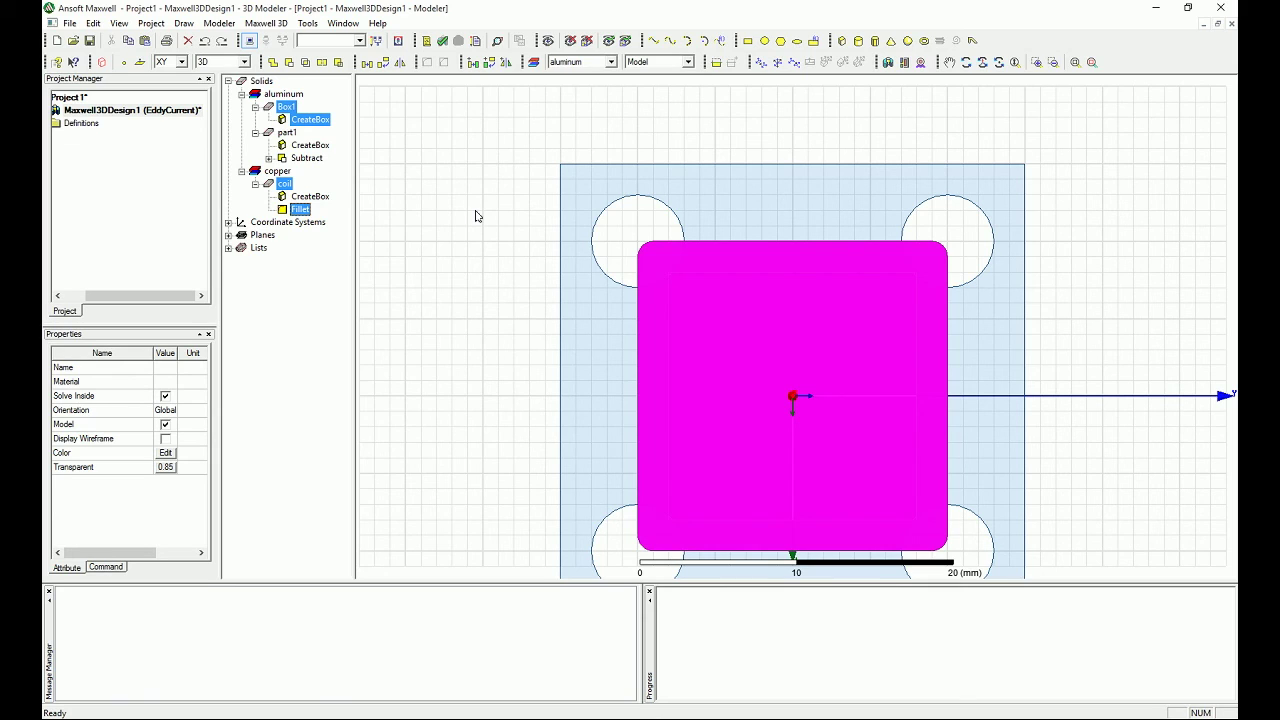
pyautogui.click(491, 194)
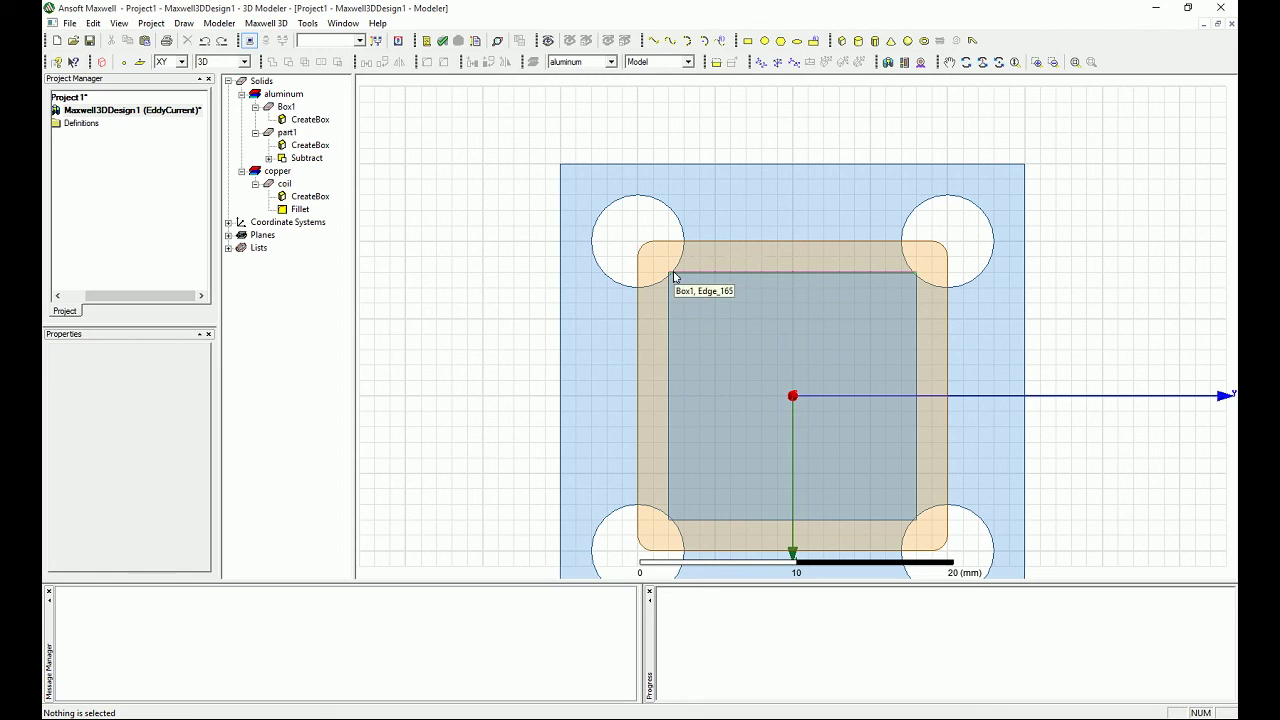
# Rename the inner box inside the coil to Coil_tool
pyautogui.doubleClick(287, 106)
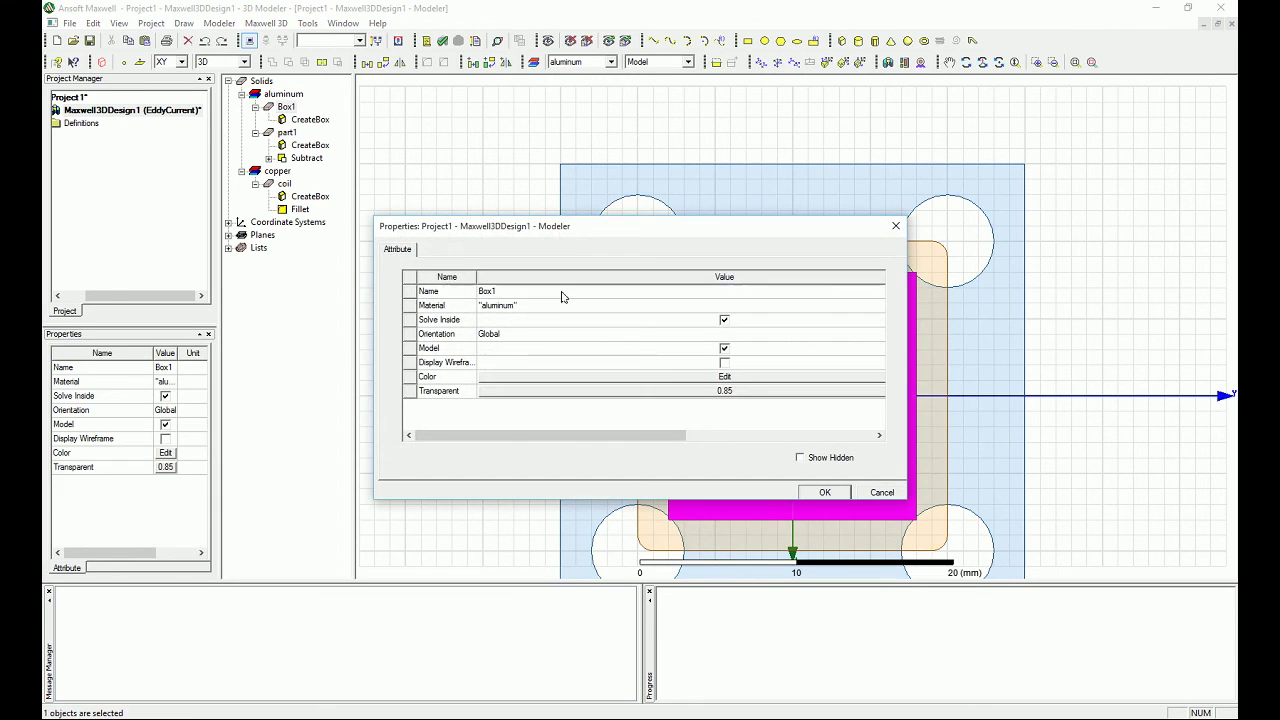
pyautogui.click(506, 293)
pyautogui.write('C')
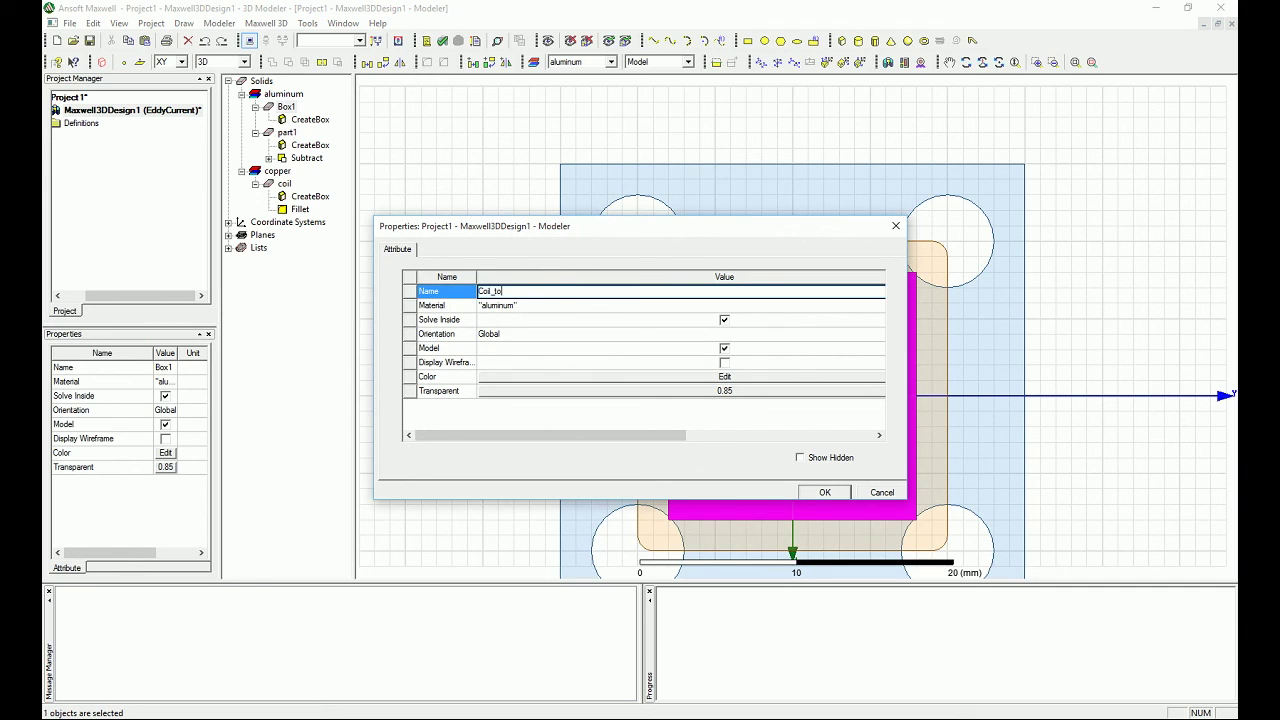
pyautogui.write('oil_to')
pyautogui.press('Return')
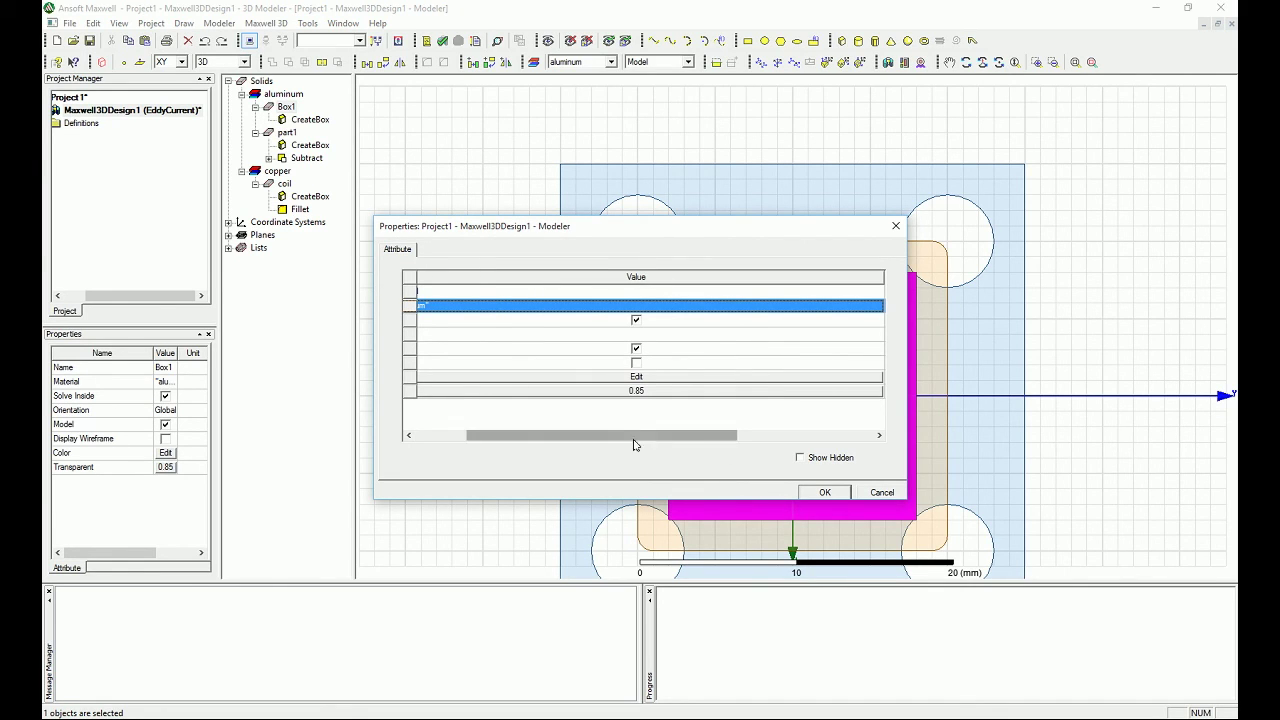
pyautogui.moveTo(615, 437); pyautogui.dragTo(463, 432)
pyautogui.click(824, 492)
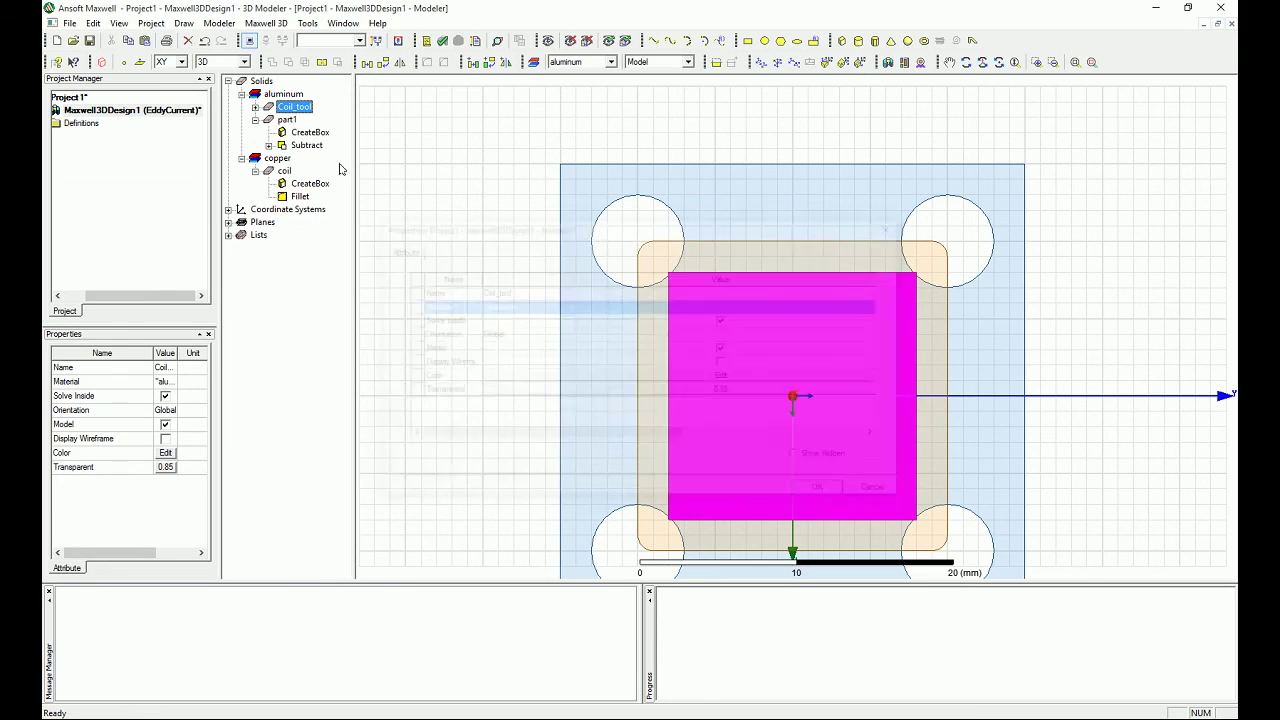
# Set the Coil_tool box's ZSize to 5 mm and its position to 8, 8, 4 mm
pyautogui.click(255, 106)
pyautogui.doubleClick(308, 119)
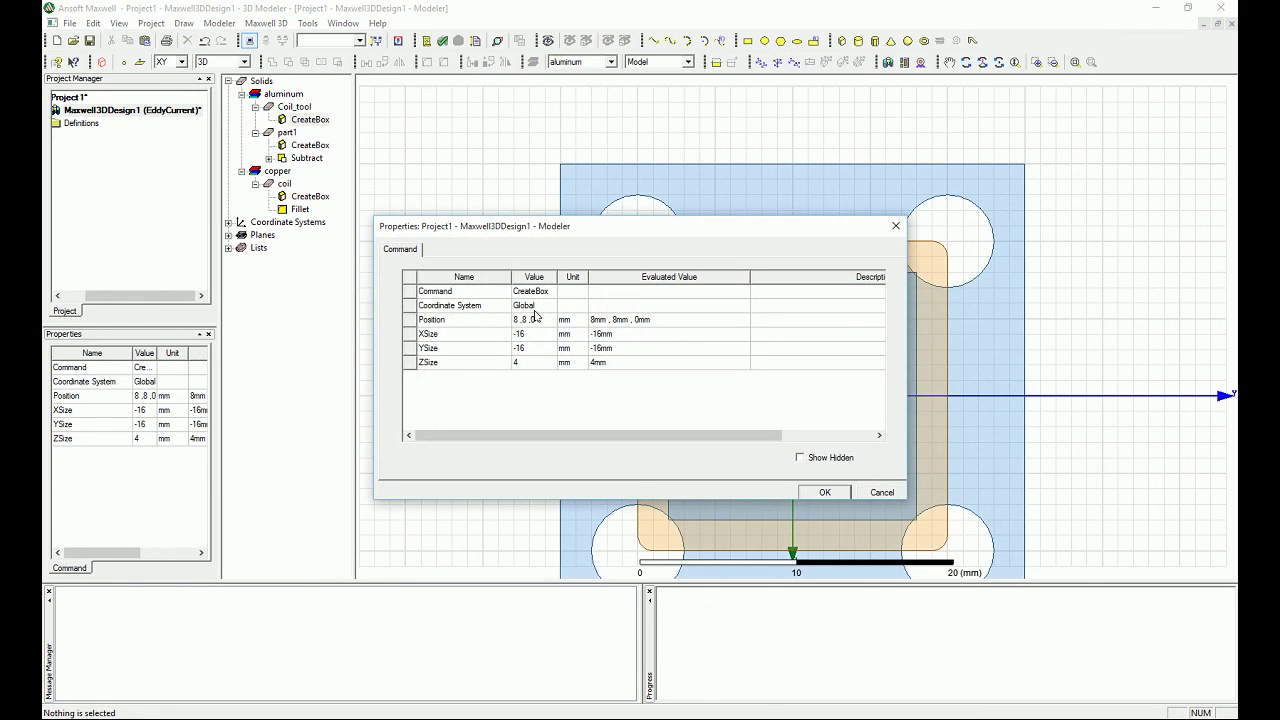
pyautogui.click(538, 363)
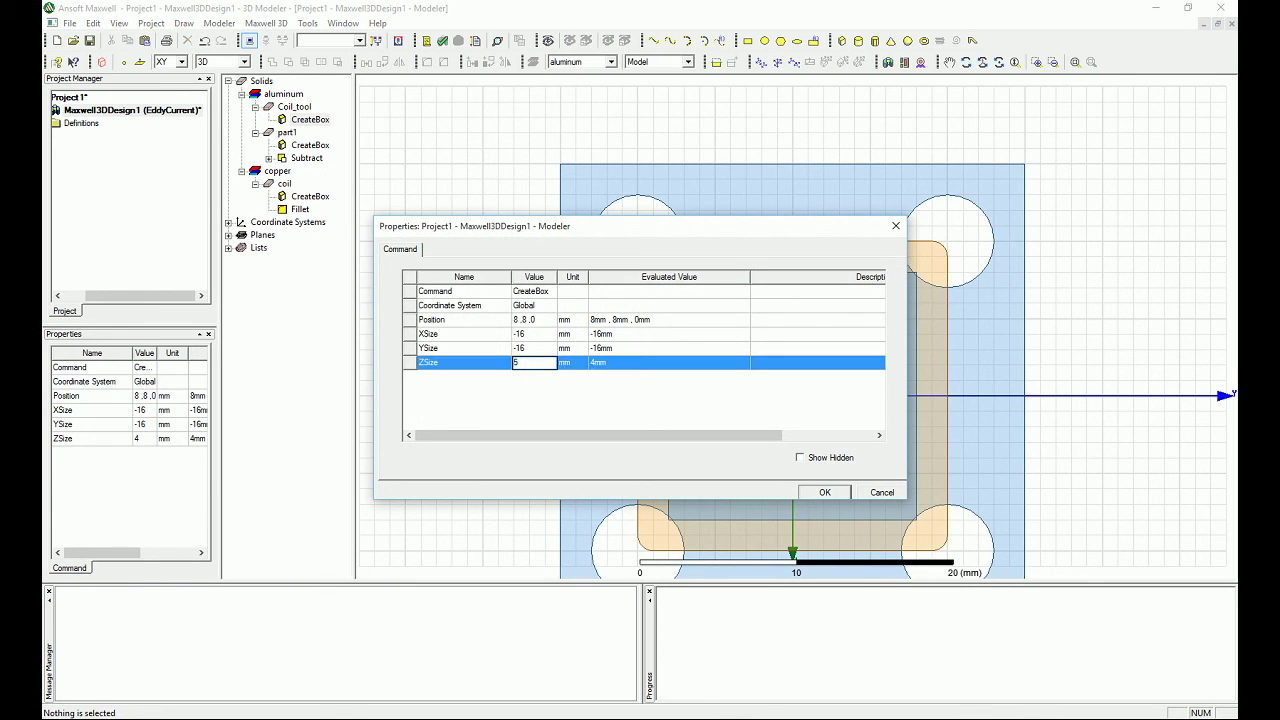
pyautogui.click(540, 320)
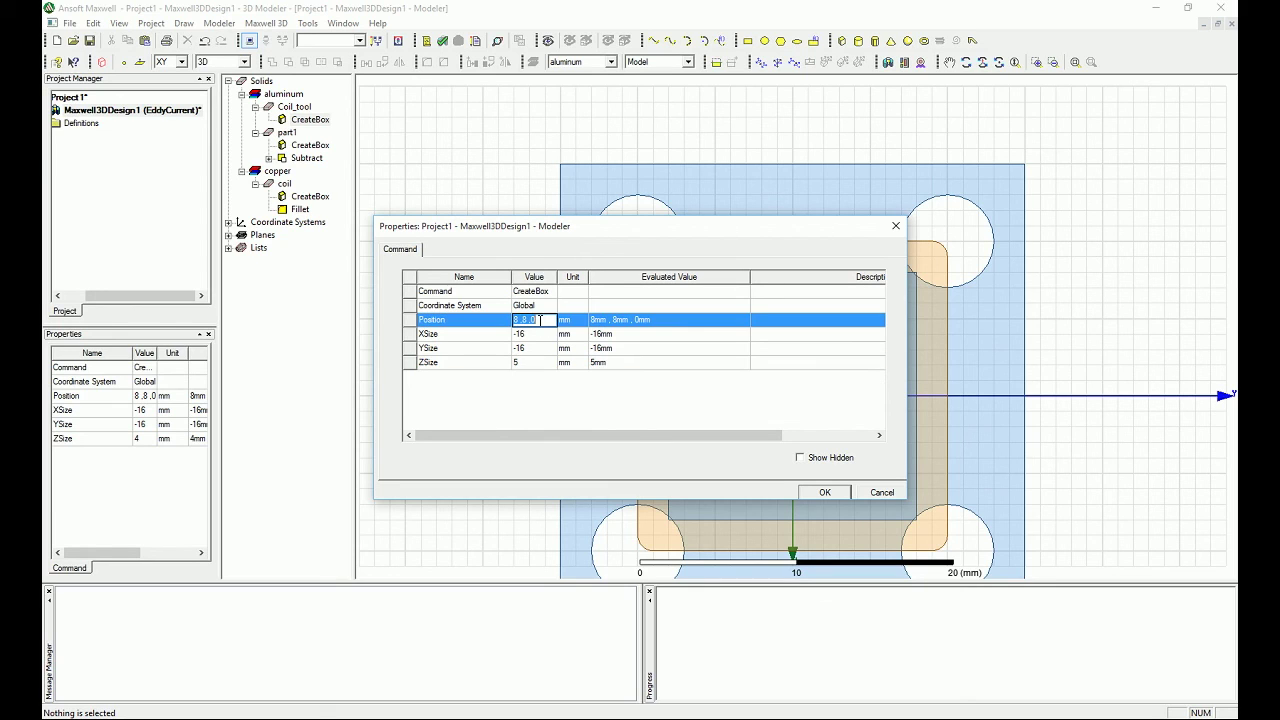
pyautogui.click(547, 319)
pyautogui.write('4')
pyautogui.press('Tab')
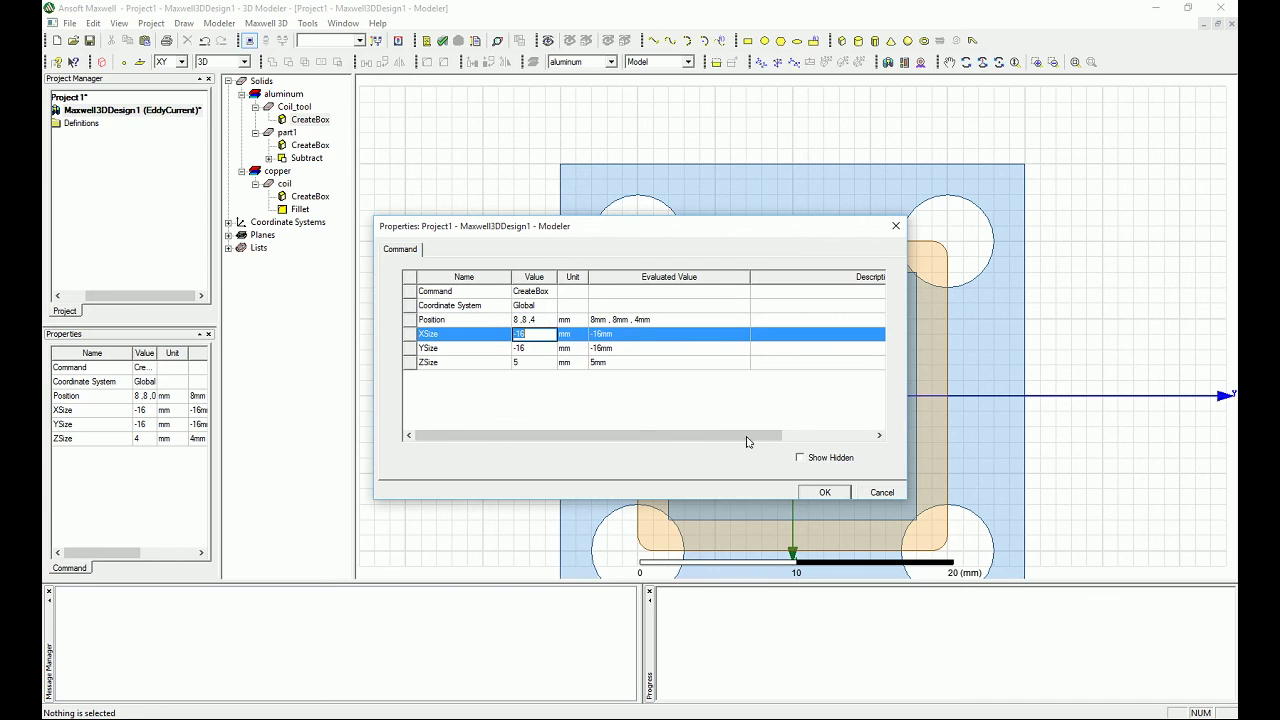
pyautogui.click(824, 492)
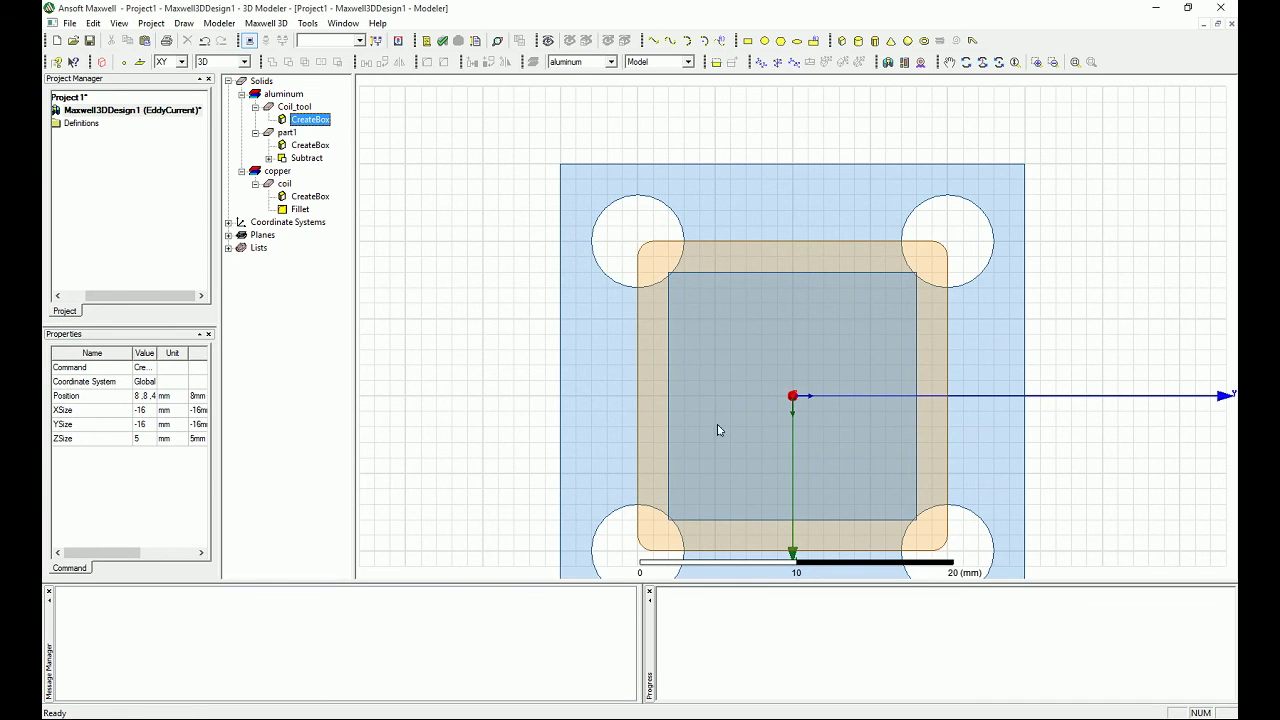
# Fillet the four vertical corner edges of the Coil_tool box
pyautogui.keyDown('alt'); pyautogui.doubleClick(723, 428); pyautogui.keyUp('alt')
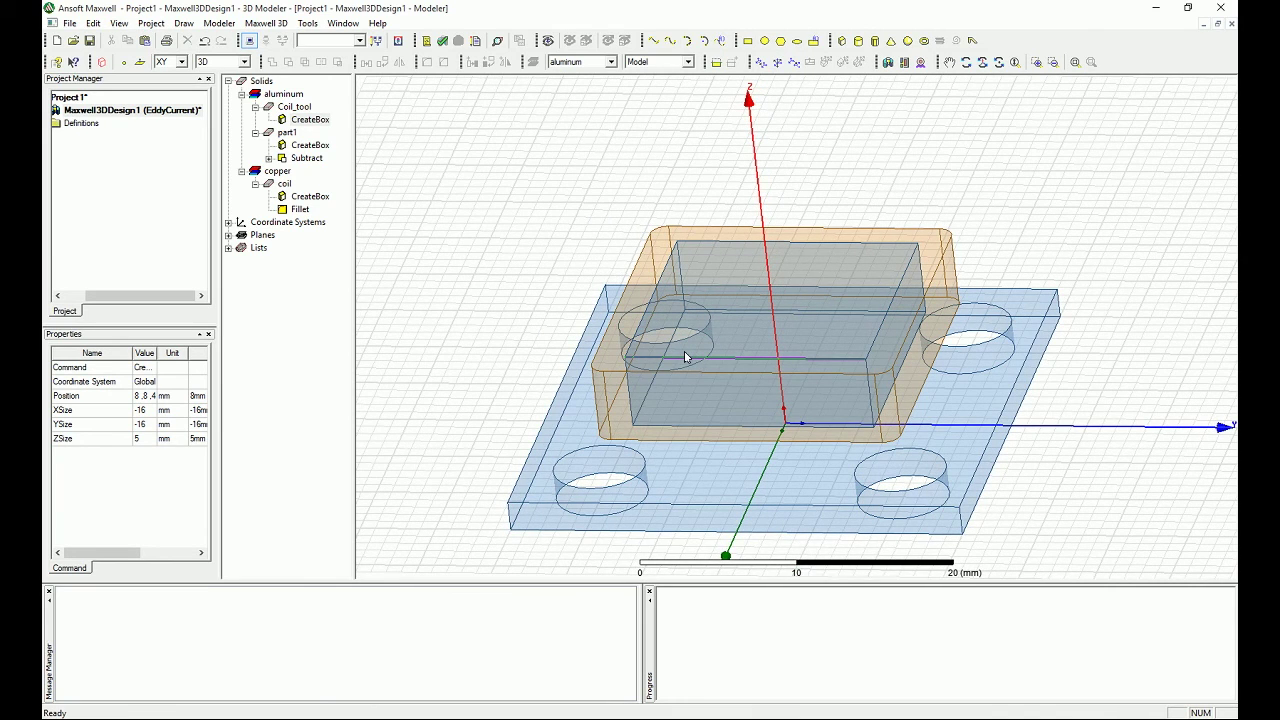
pyautogui.click(867, 372)
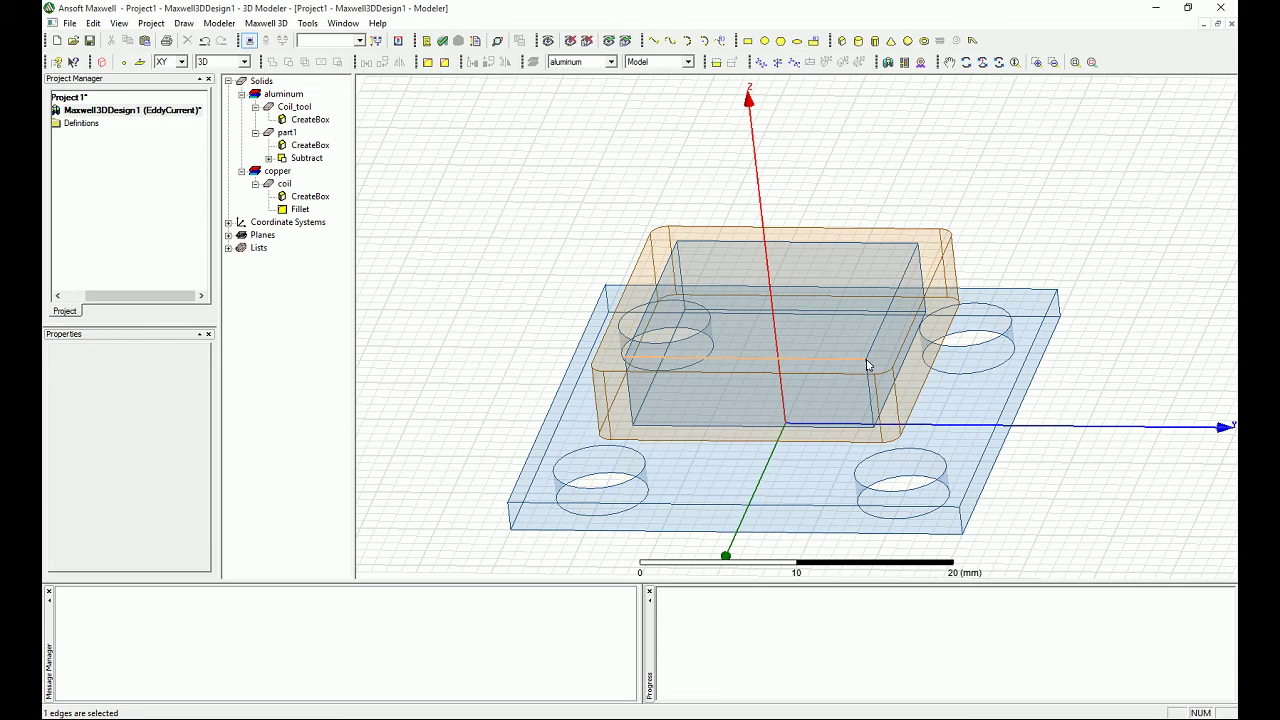
pyautogui.click(867, 364)
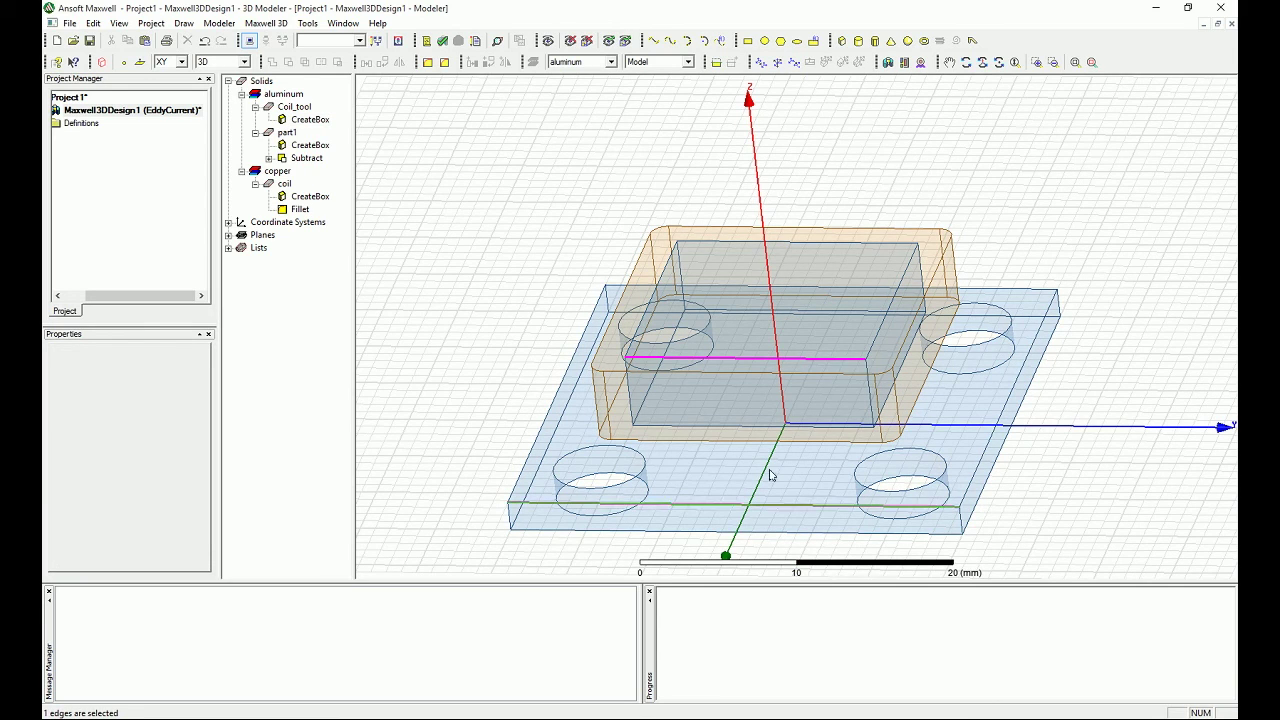
pyautogui.click(870, 397)
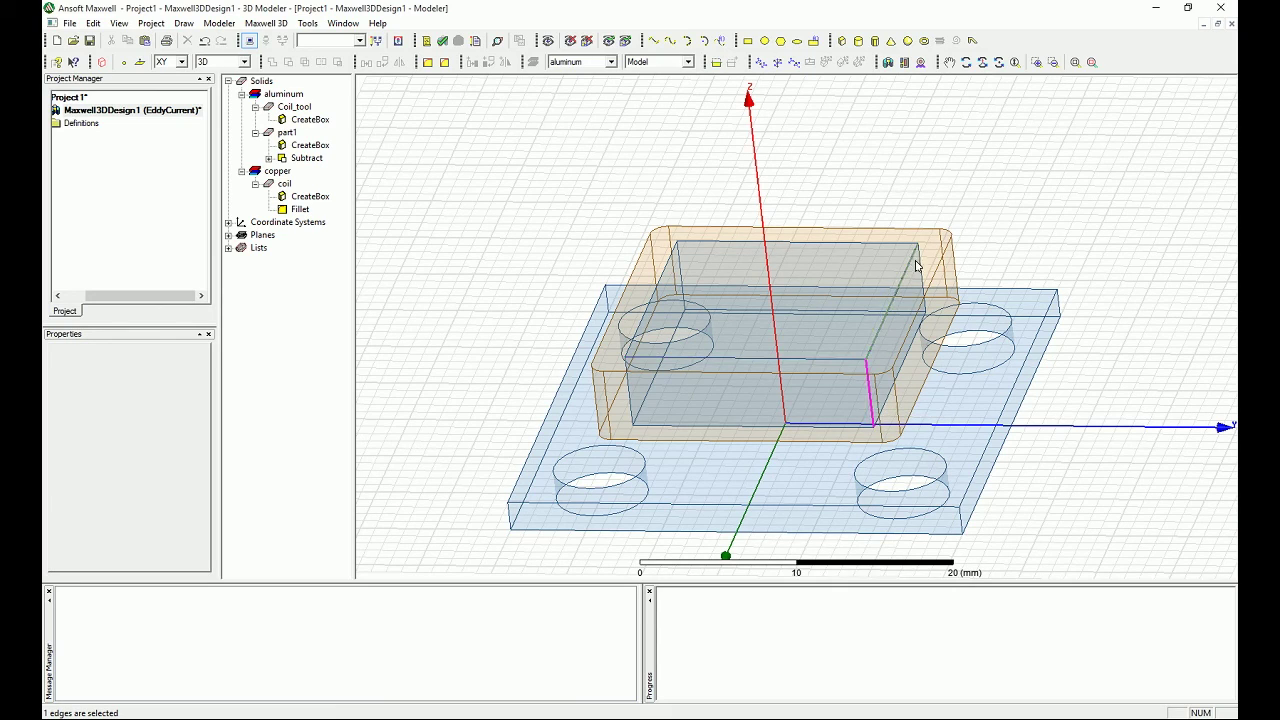
pyautogui.keyDown('ctrl'); pyautogui.click(920, 268); pyautogui.keyUp('ctrl')
pyautogui.keyDown('ctrl'); pyautogui.click(680, 268); pyautogui.keyUp('ctrl')
pyautogui.click(427, 62)
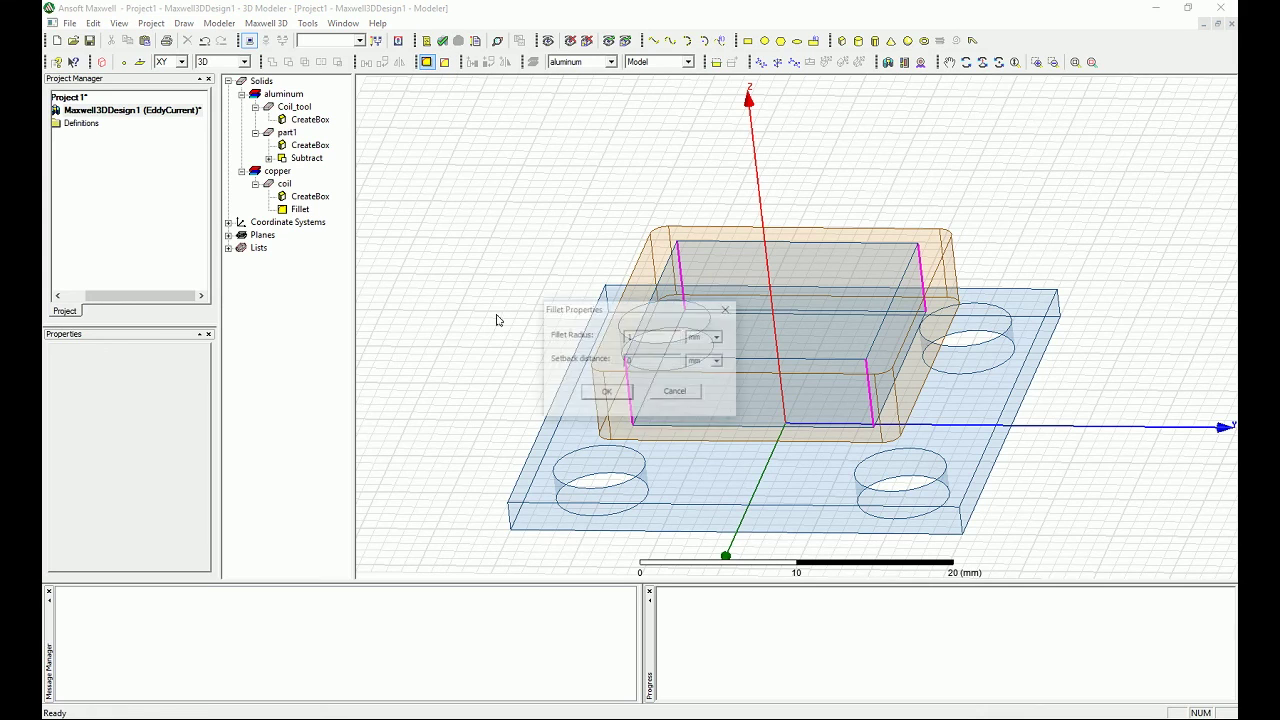
pyautogui.doubleClick(633, 338)
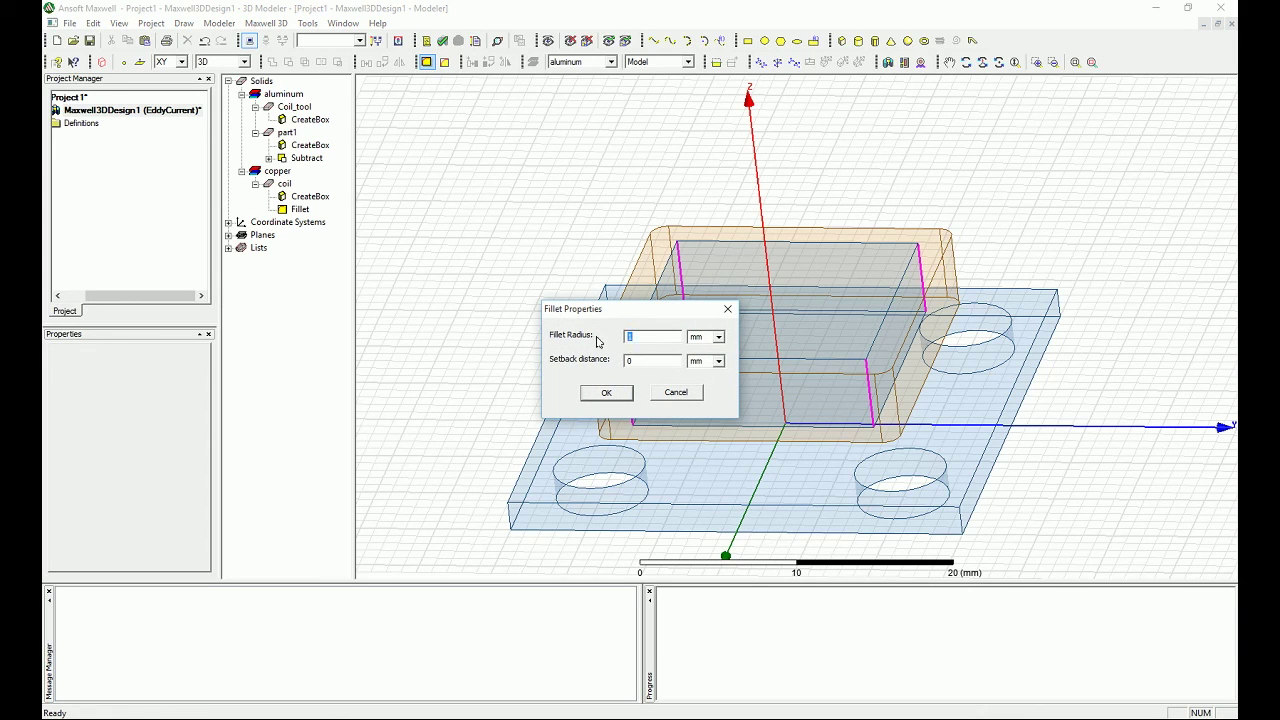
pyautogui.press('Return')
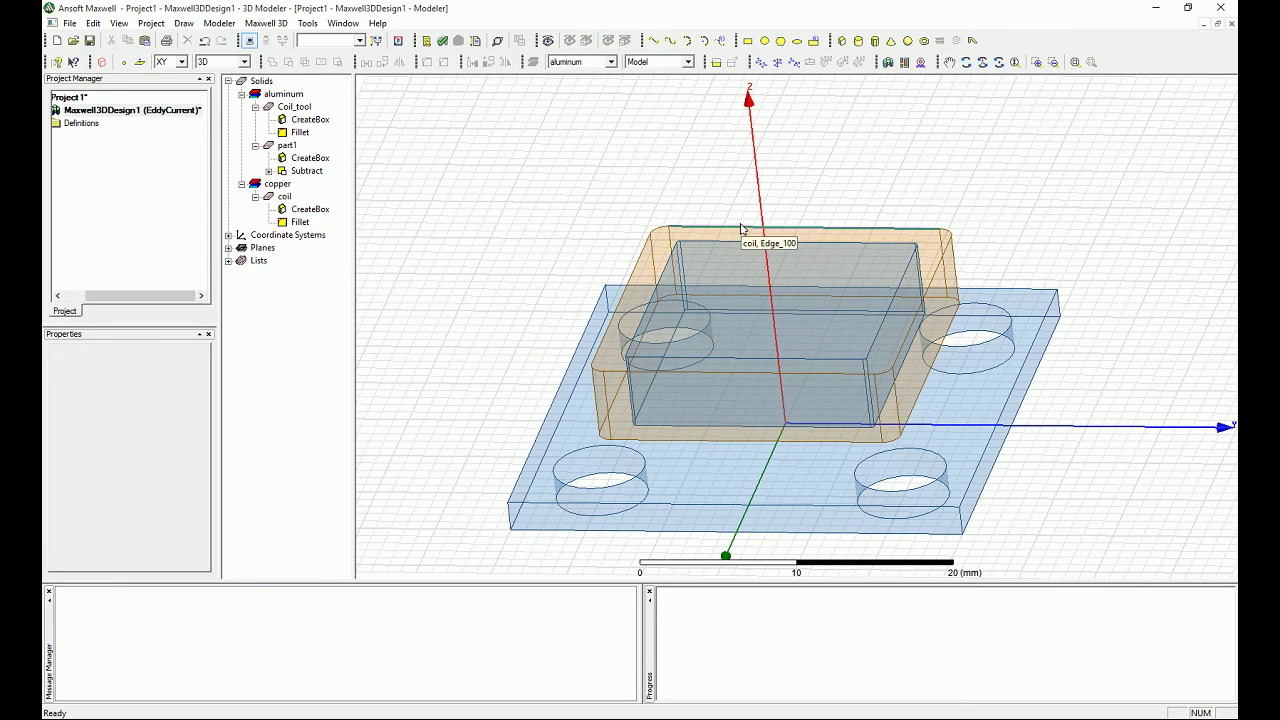
# Subtract Coil_tool from the coil without cloning the tool object, and clear the selection
pyautogui.click(285, 196)
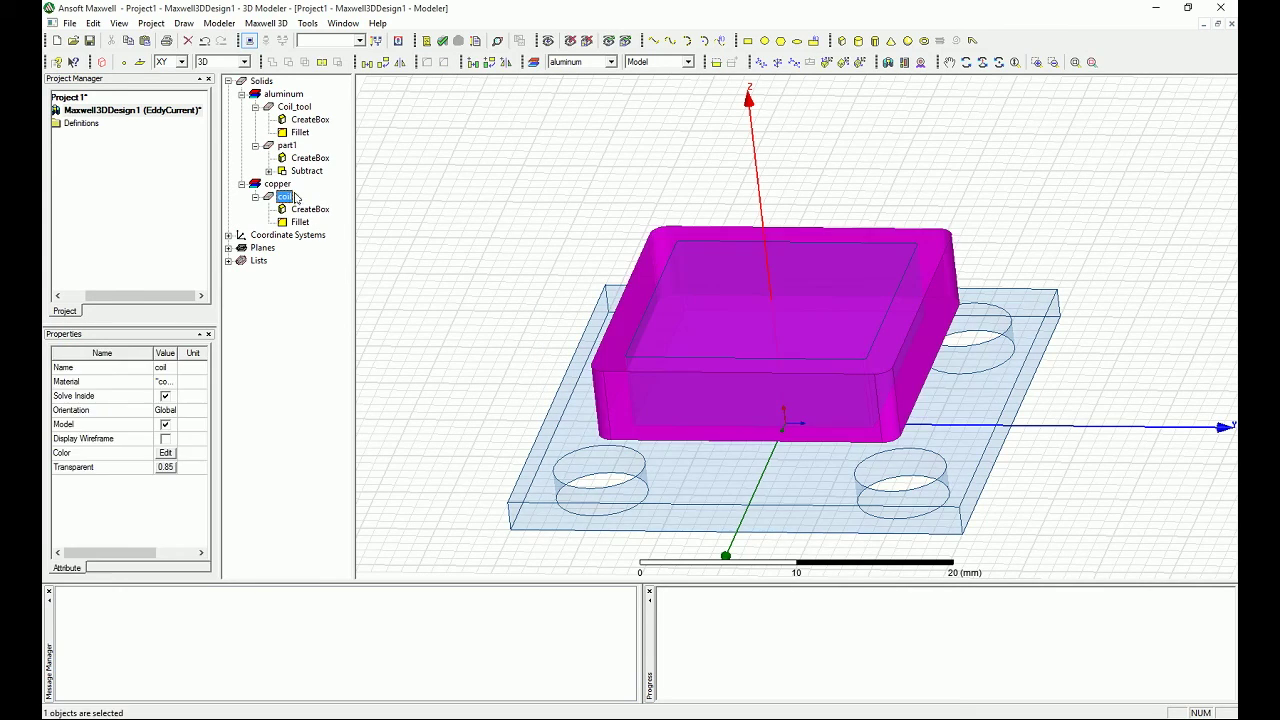
pyautogui.keyDown('ctrl'); pyautogui.click(300, 107); pyautogui.keyUp('ctrl')
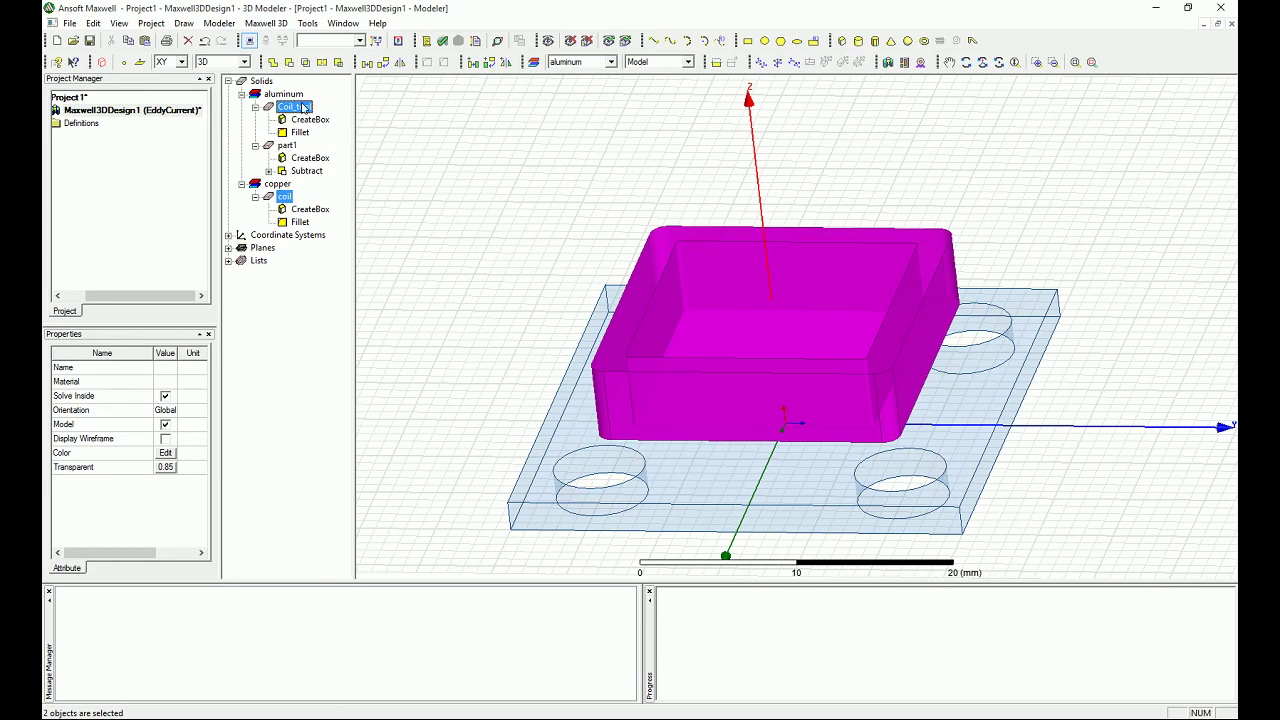
pyautogui.click(288, 62)
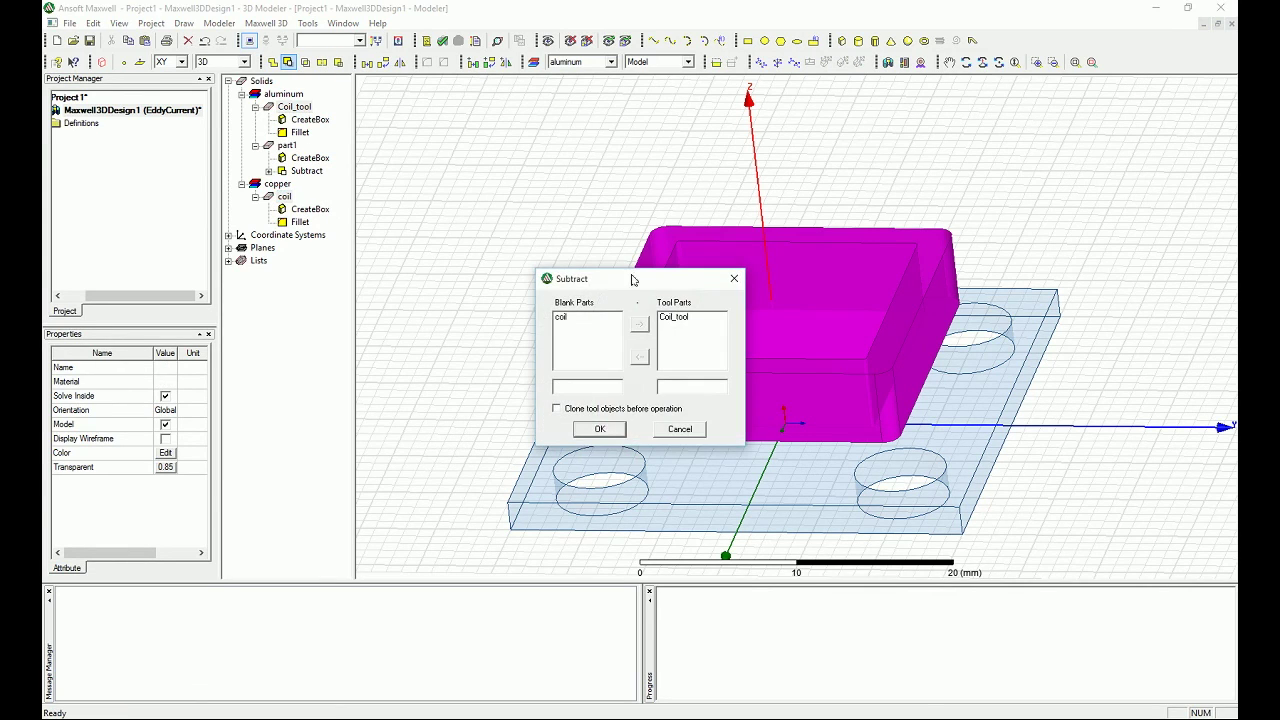
pyautogui.click(600, 428)
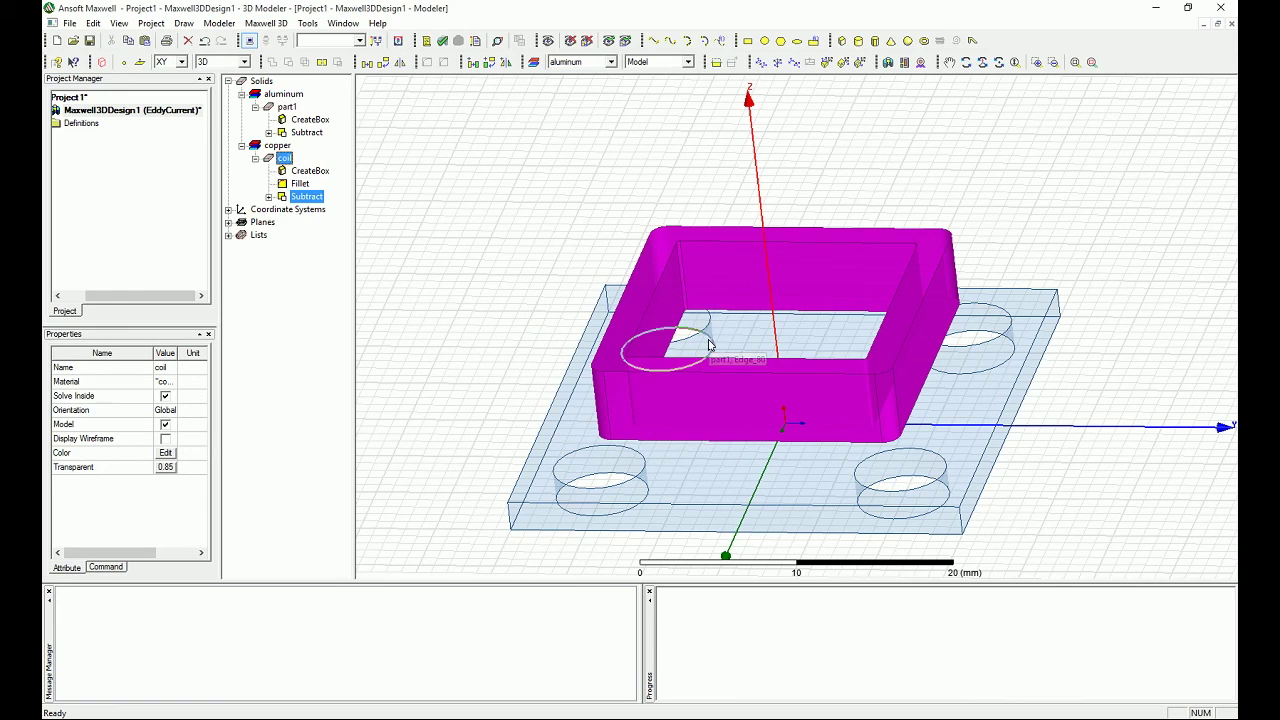
pyautogui.keyDown('alt'); pyautogui.doubleClick(775, 95); pyautogui.keyUp('alt')
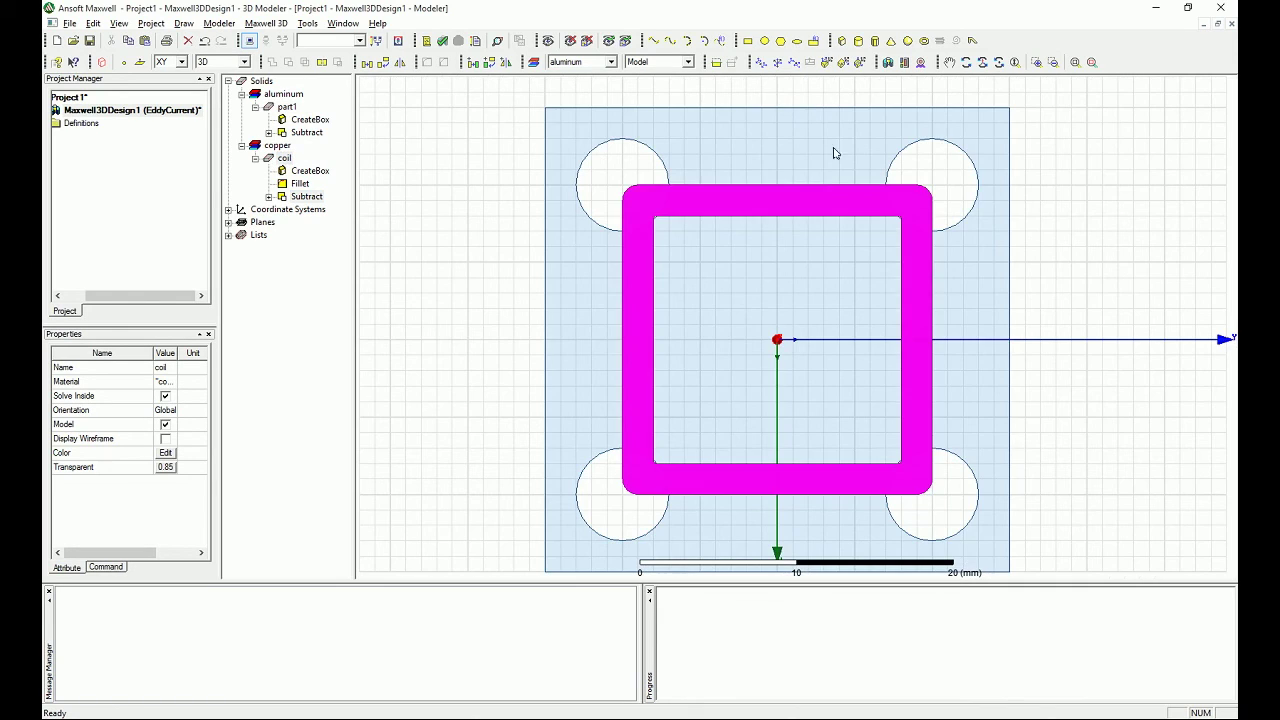
pyautogui.click(1094, 306)
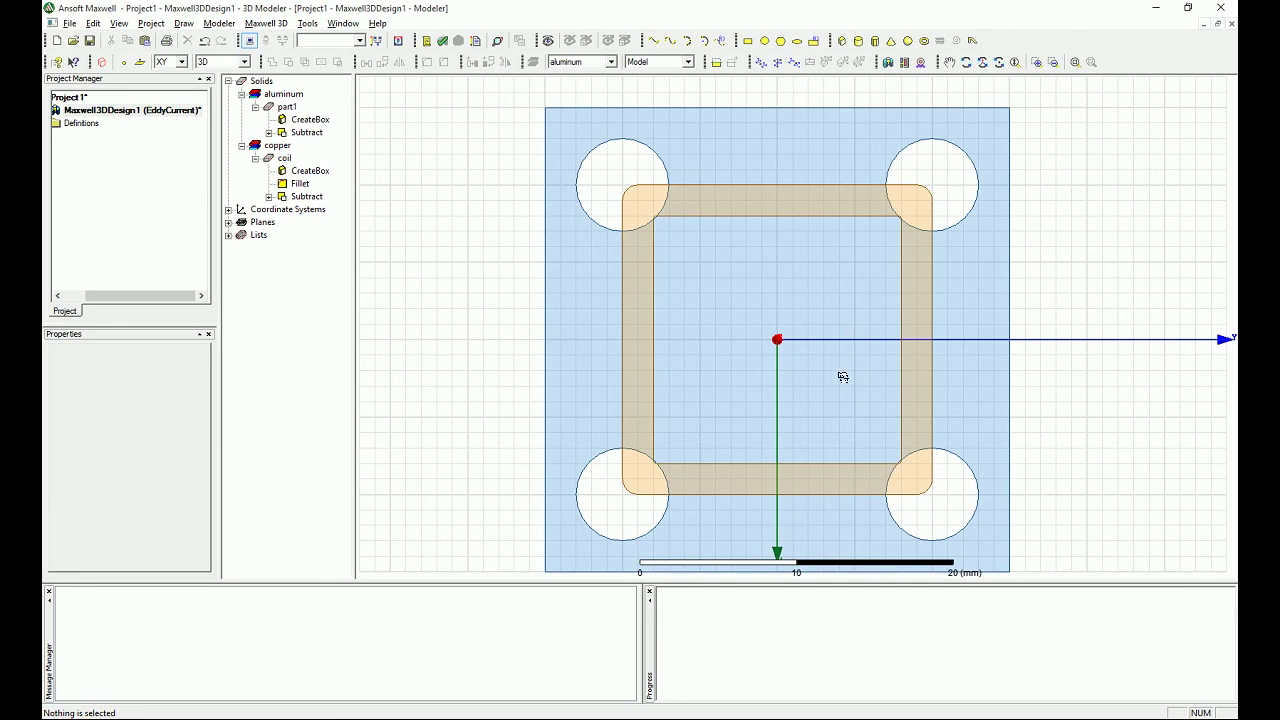
pyautogui.keyDown('alt'); pyautogui.doubleClick(846, 271); pyautogui.keyUp('alt')
pyautogui.keyDown('alt'); pyautogui.moveTo(840, 263); pyautogui.dragTo(1093, 350); pyautogui.keyUp('alt')
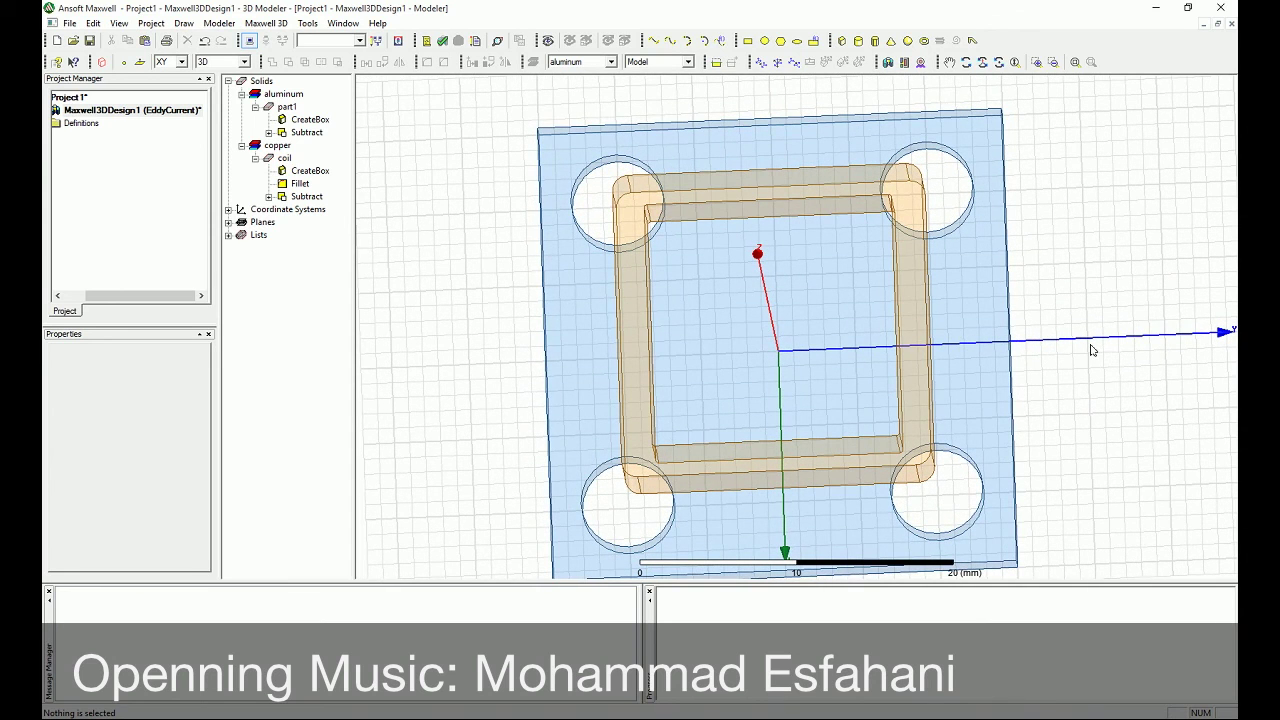